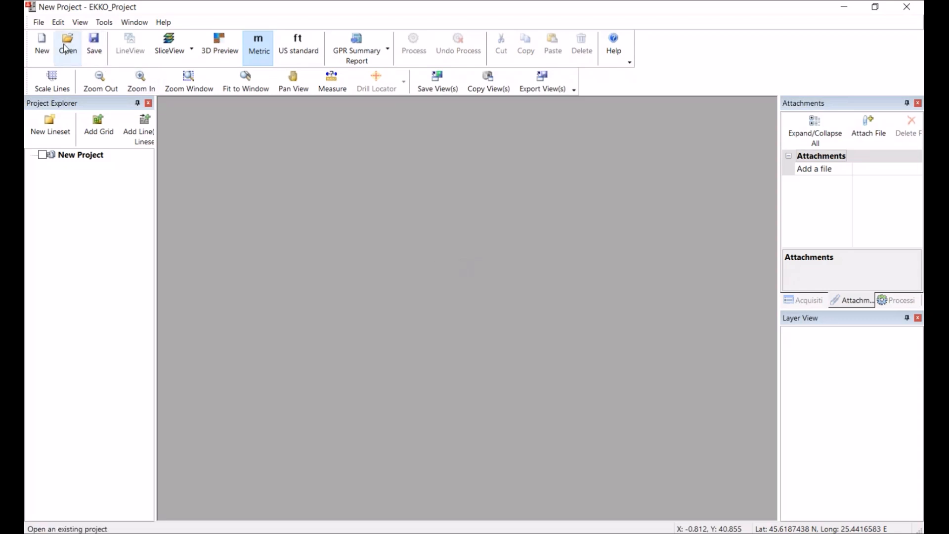
Start a new session and open the recent project LineViewPart2-Data.gpz from the Getting Started dialog
click(43, 49)
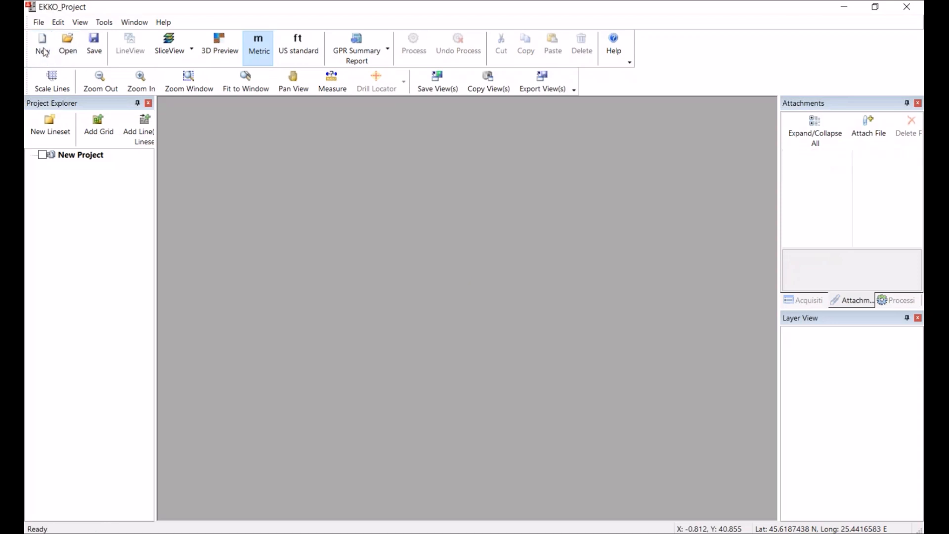
click(672, 200)
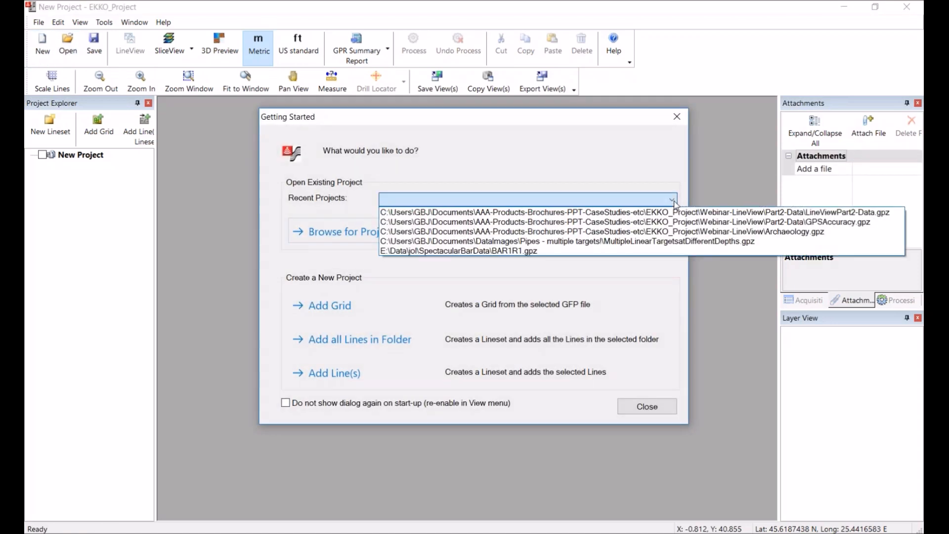
click(658, 213)
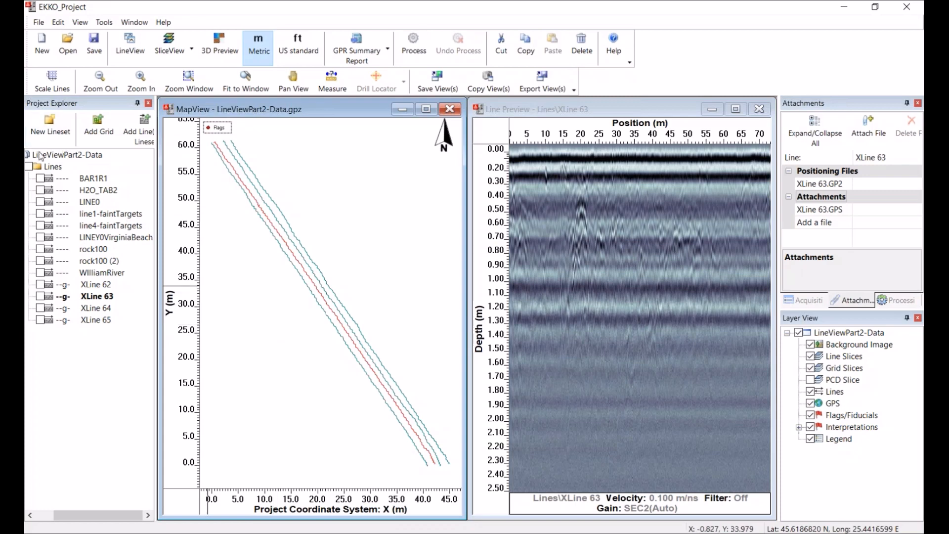
Open the lines of the Lines folder in LineView, maximize the window and tile all line windows vertically
click(30, 167)
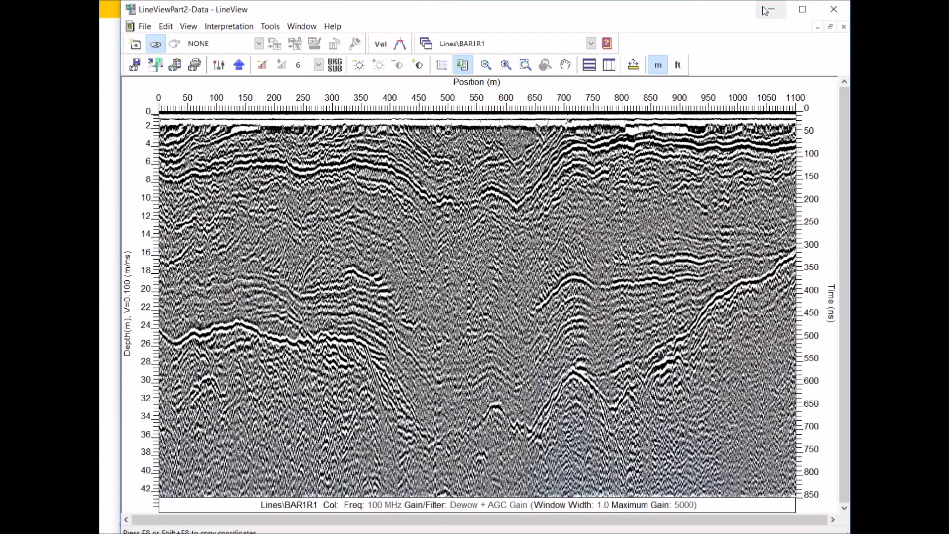
click(802, 10)
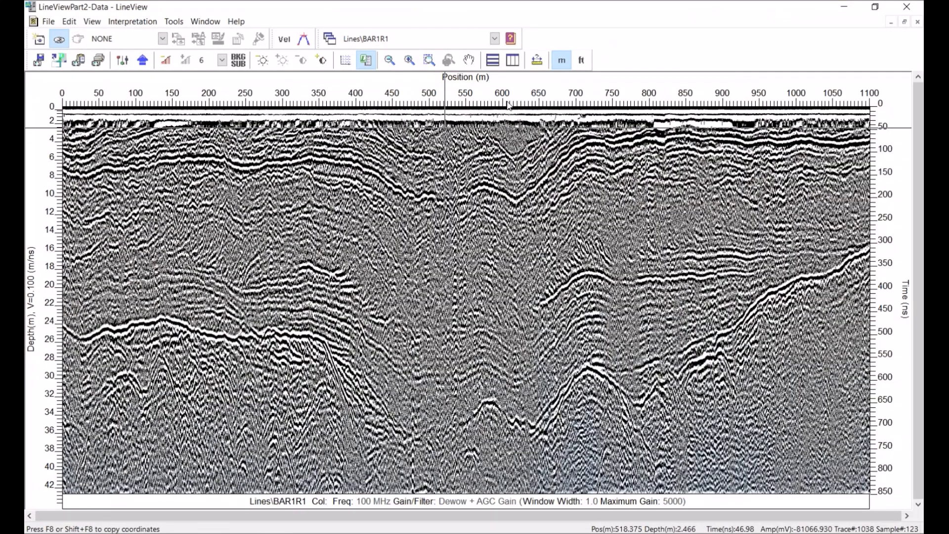
click(513, 60)
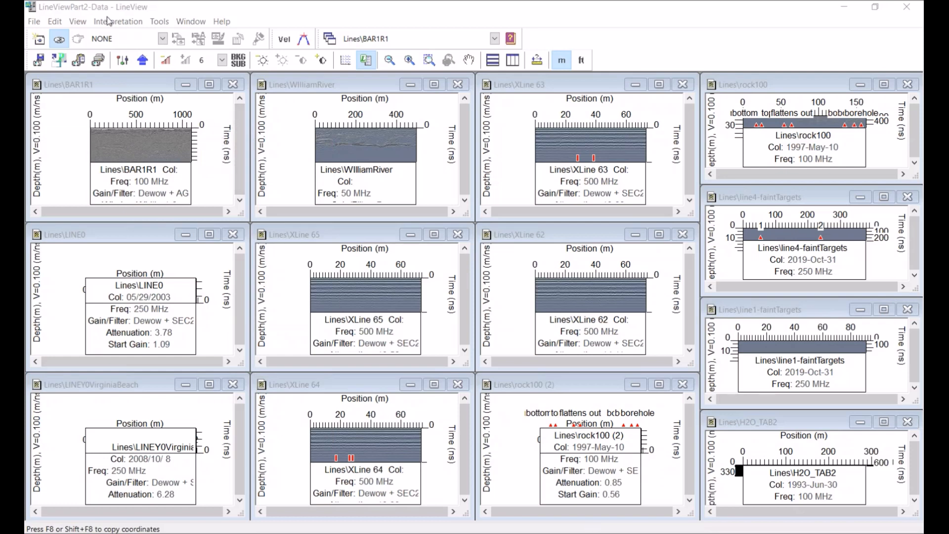
click(84, 21)
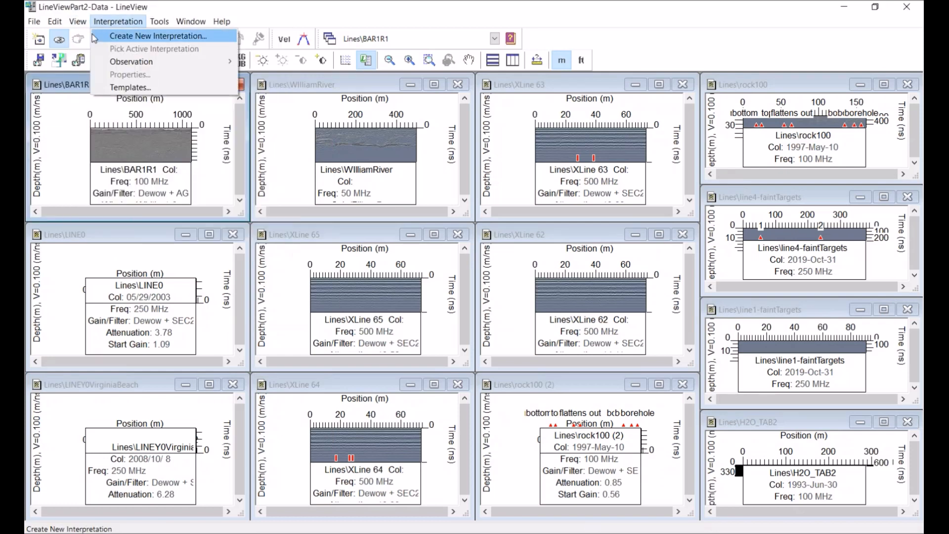
click(101, 36)
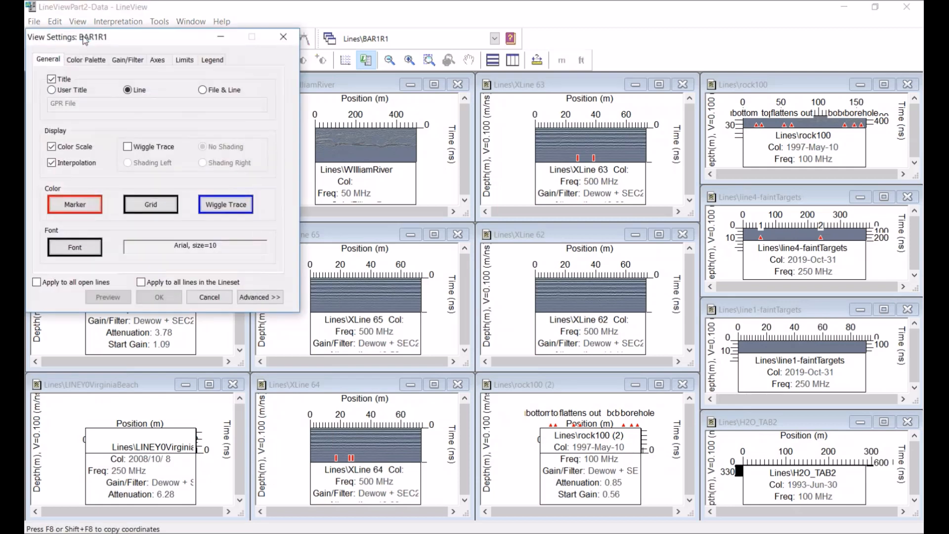
click(282, 37)
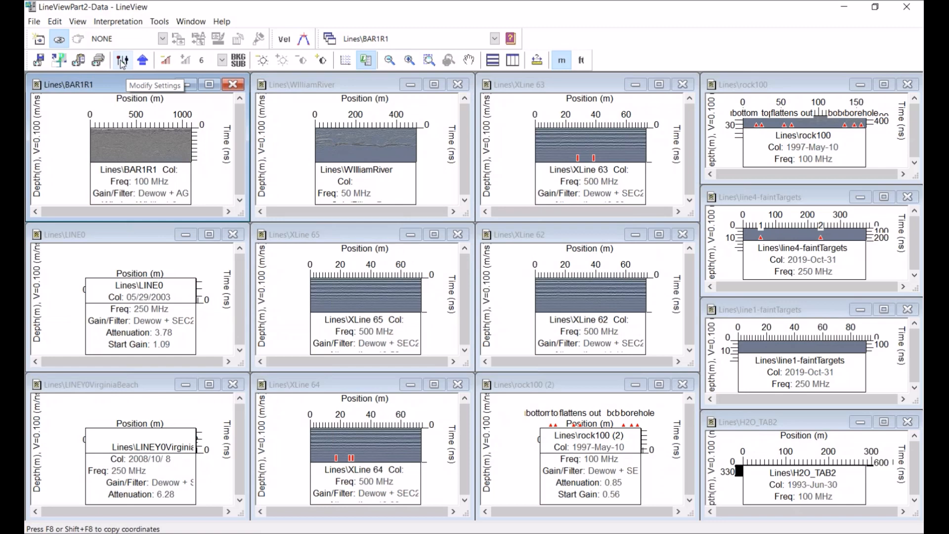
Open the view settings for BAR1R1 and review the Color Palette, Axes and Legend tabs
click(122, 61)
drag(165, 34, 486, 143)
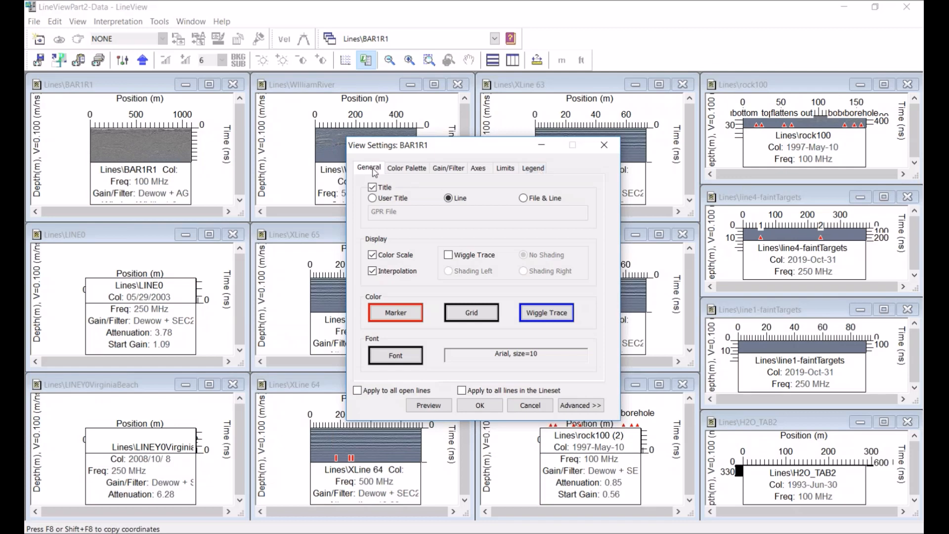
click(407, 168)
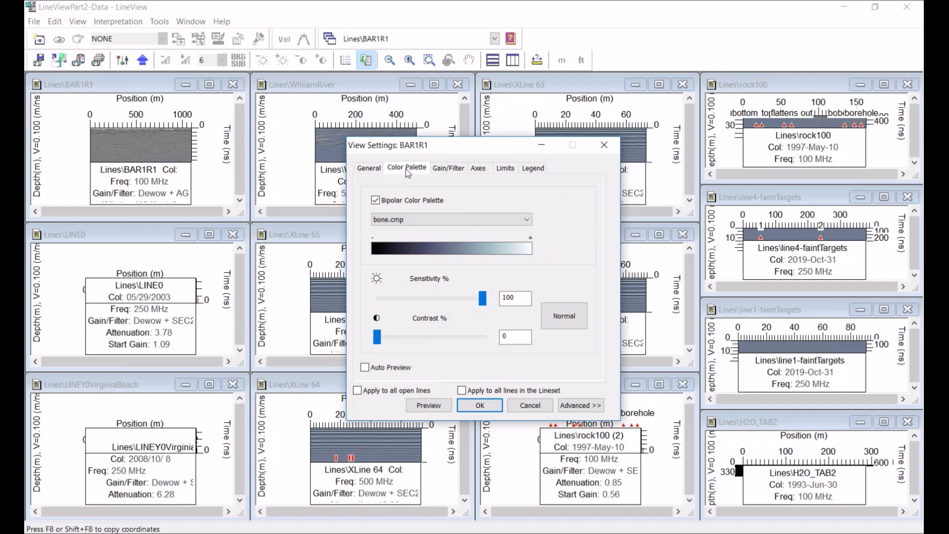
click(477, 169)
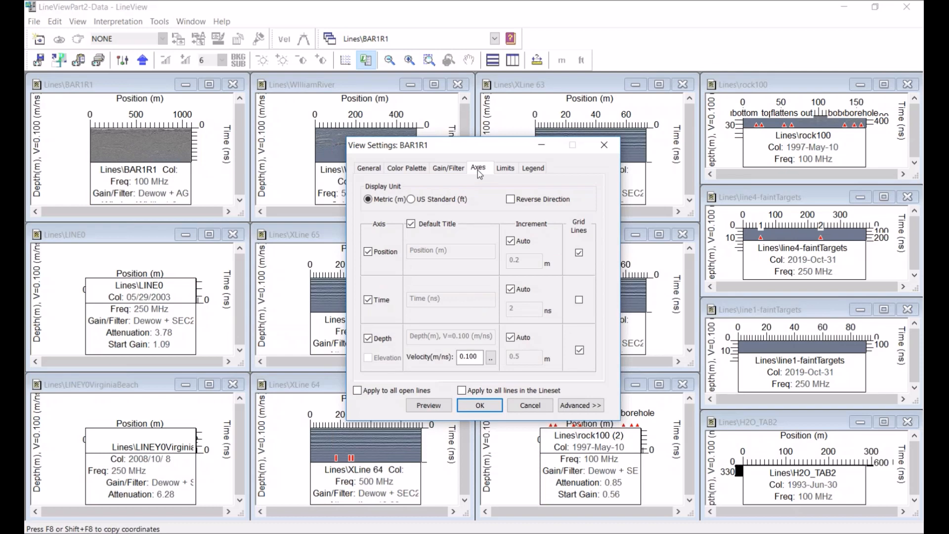
click(538, 170)
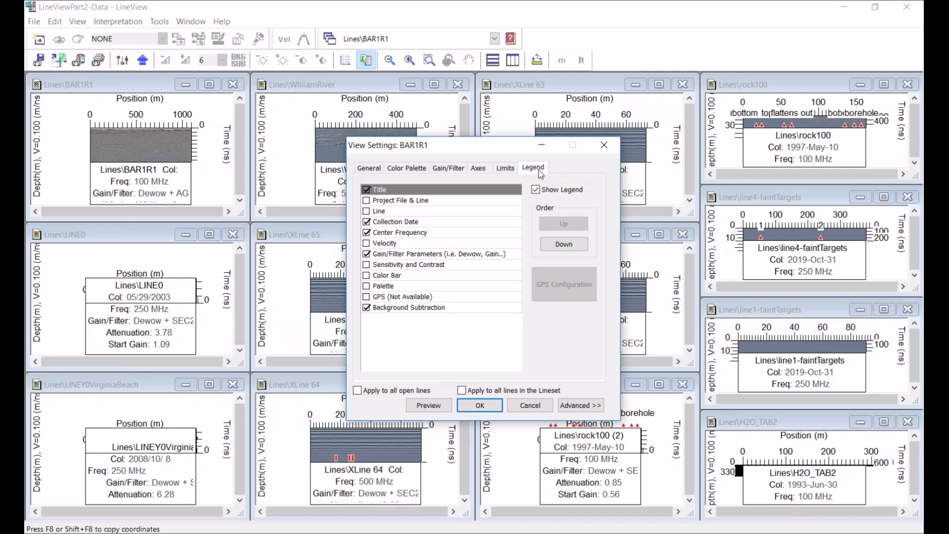
drag(482, 150, 570, 147)
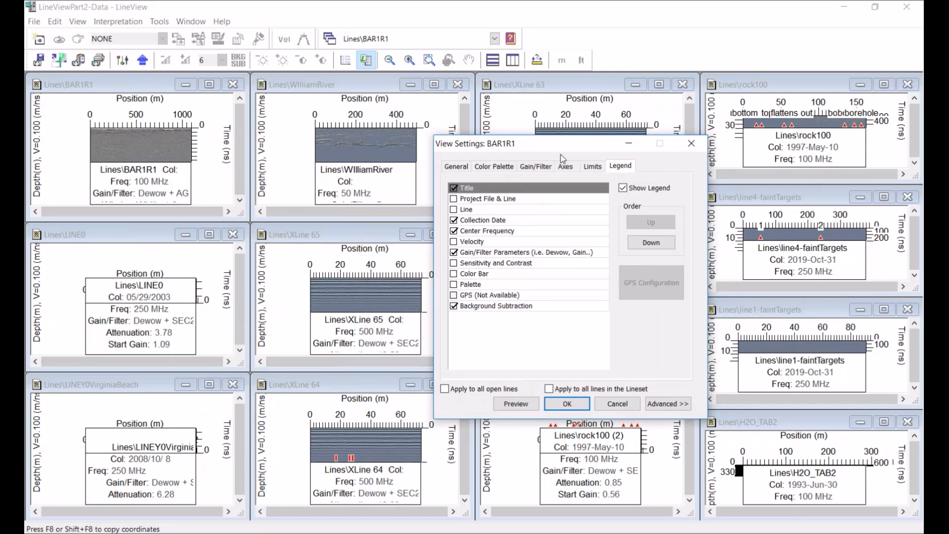
drag(553, 143, 285, 161)
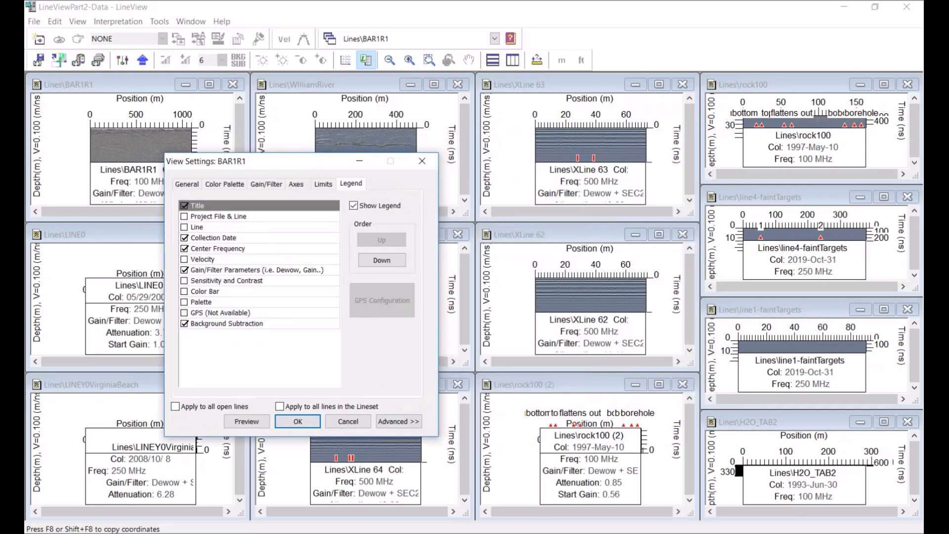
drag(307, 165, 495, 158)
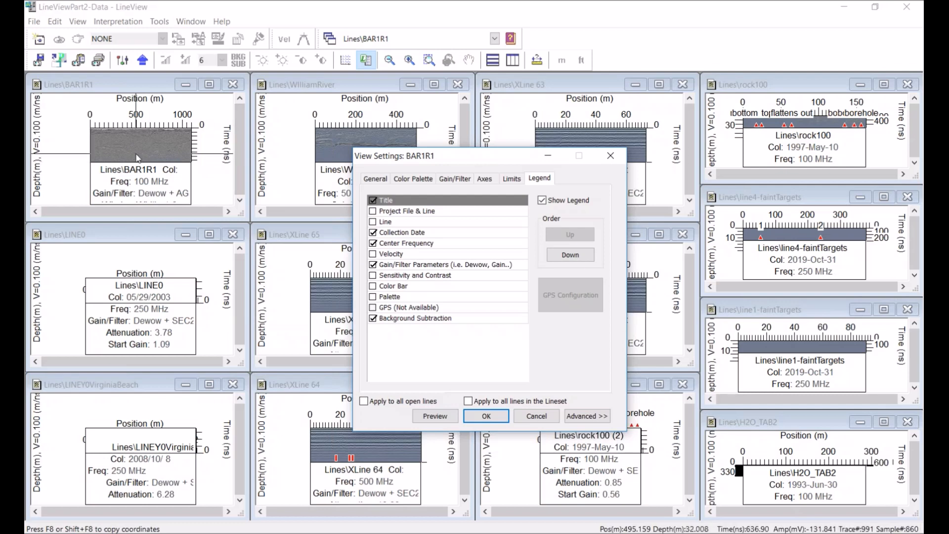
Hide the legend on BAR1R1 and apply the hidden legend to all open lines
click(142, 85)
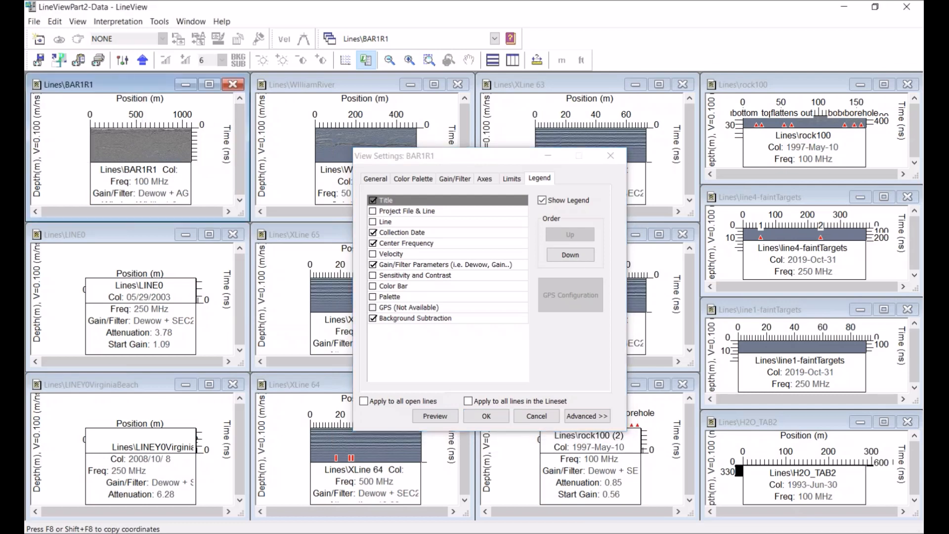
click(367, 61)
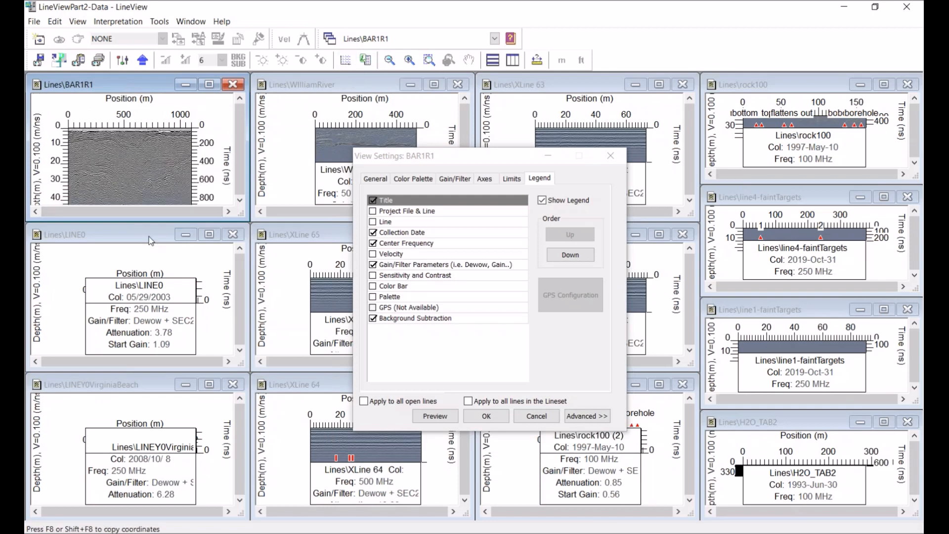
click(543, 200)
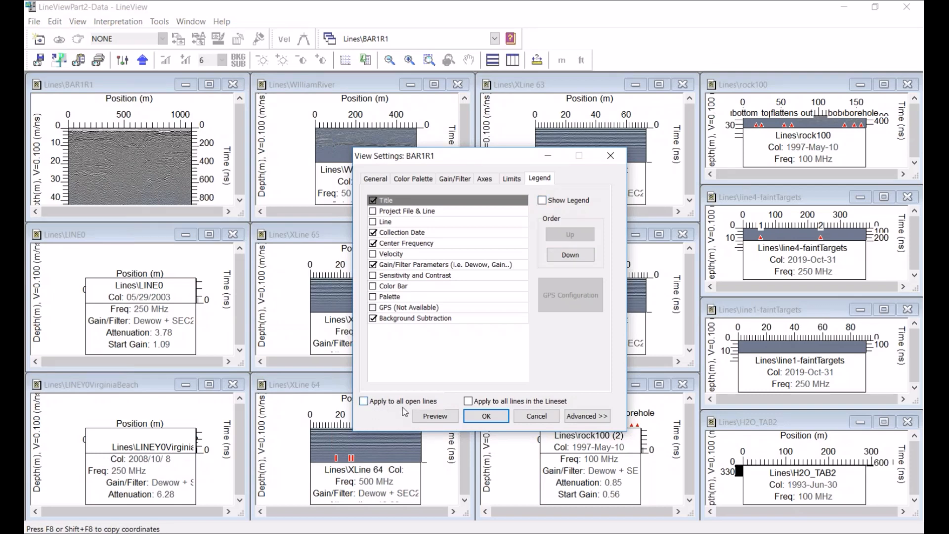
click(364, 402)
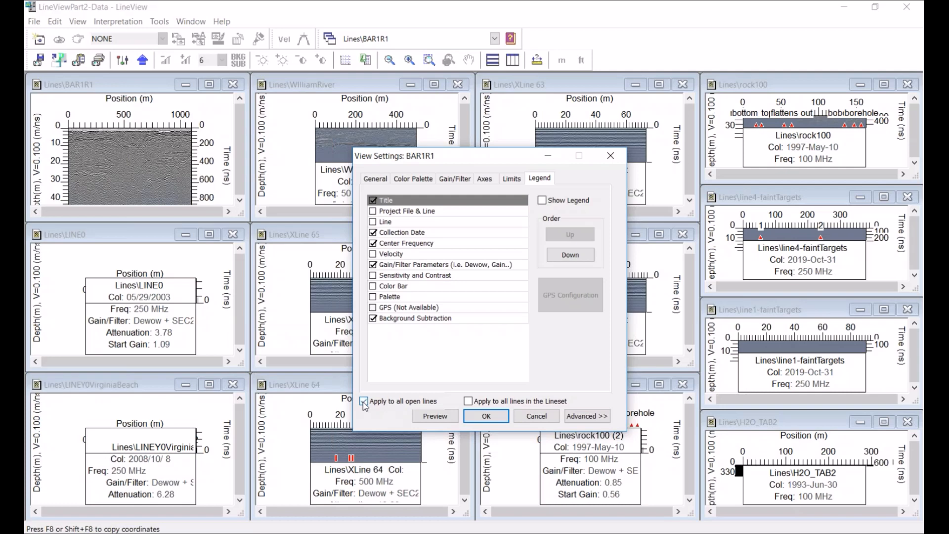
click(495, 416)
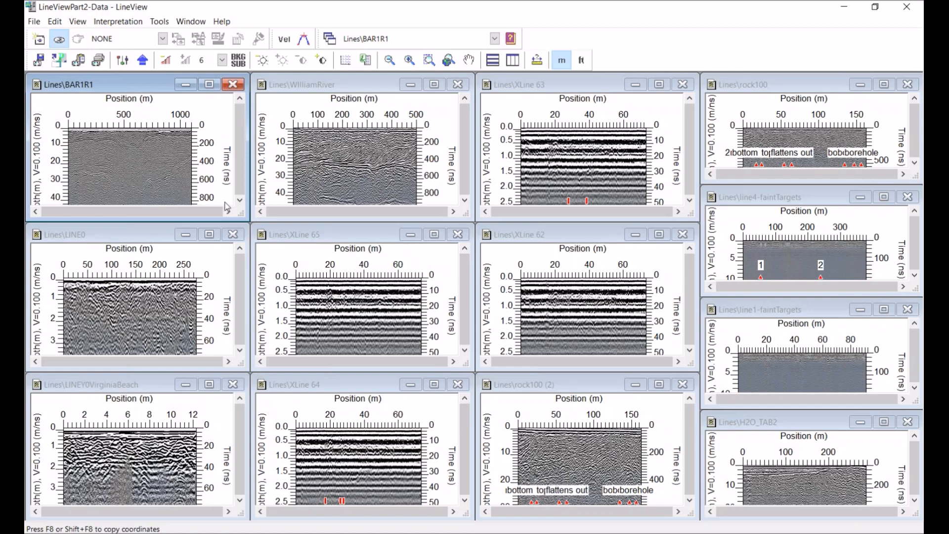
Switch all open lines to a wiggle trace display with the color scale turned off
double_click(165, 146)
drag(157, 44, 451, 140)
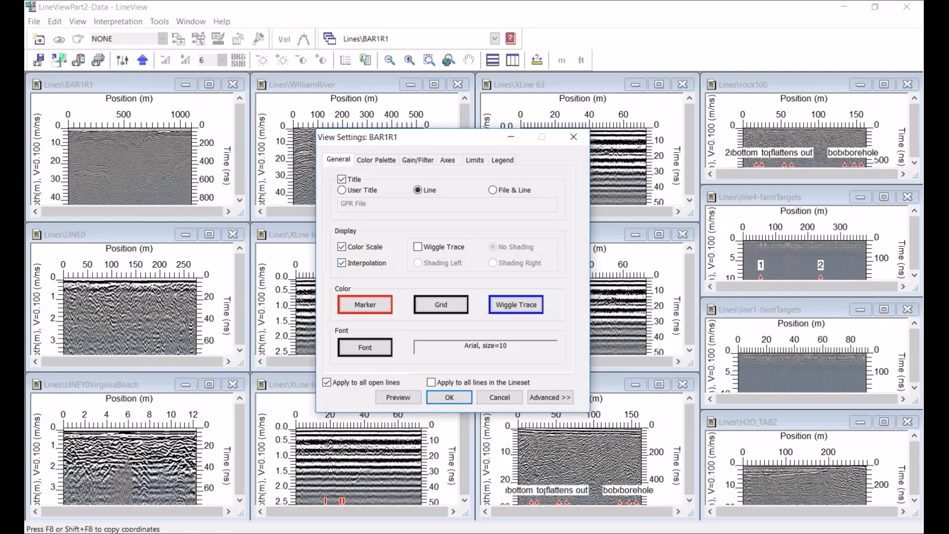
drag(460, 137, 546, 212)
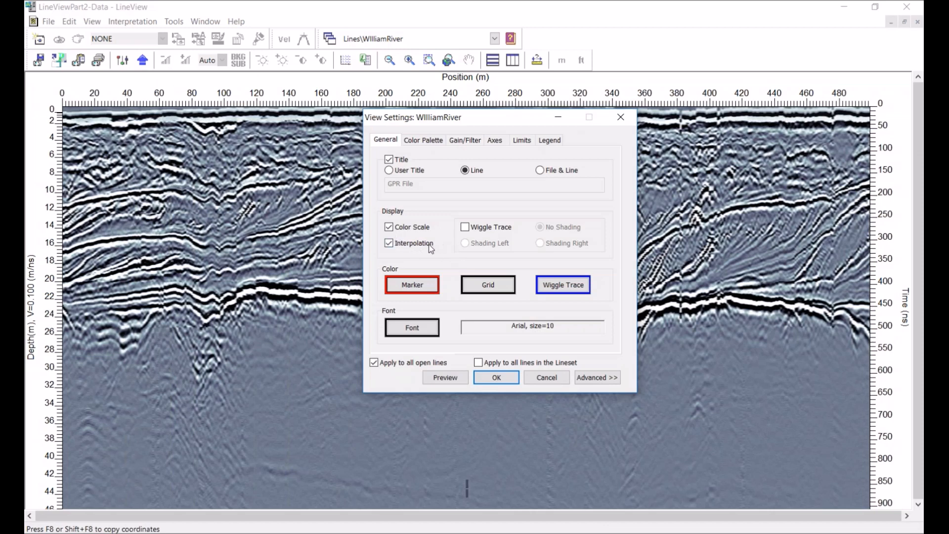
click(466, 227)
click(388, 227)
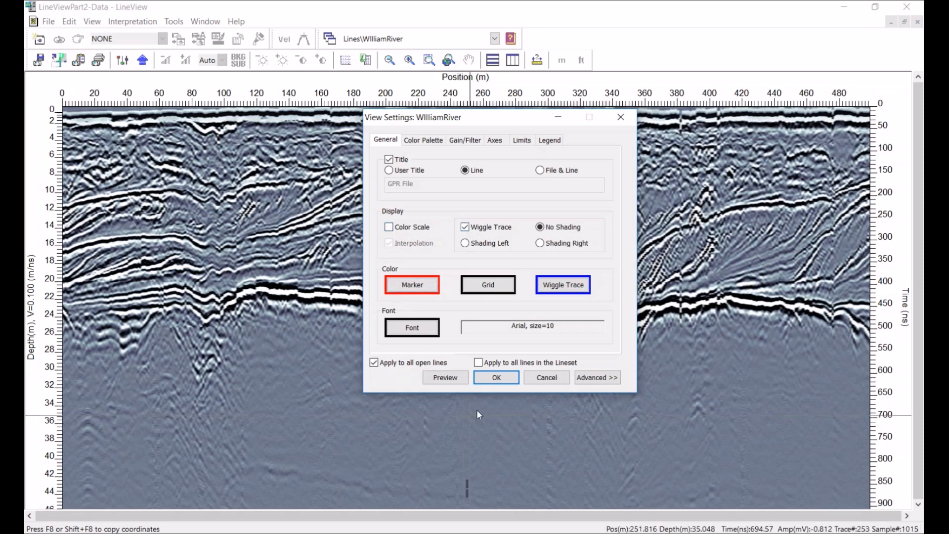
click(496, 378)
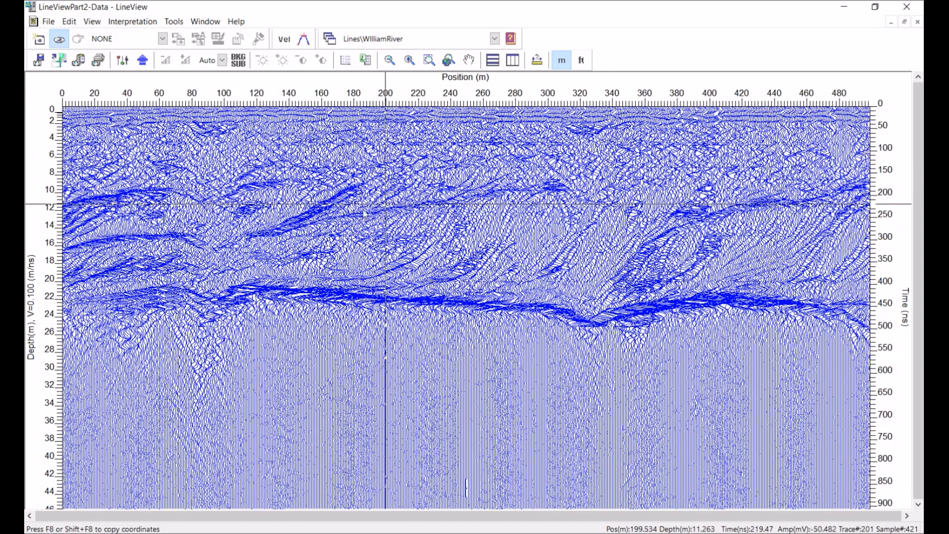
Change the wiggle trace colour to black for the open lines
click(127, 61)
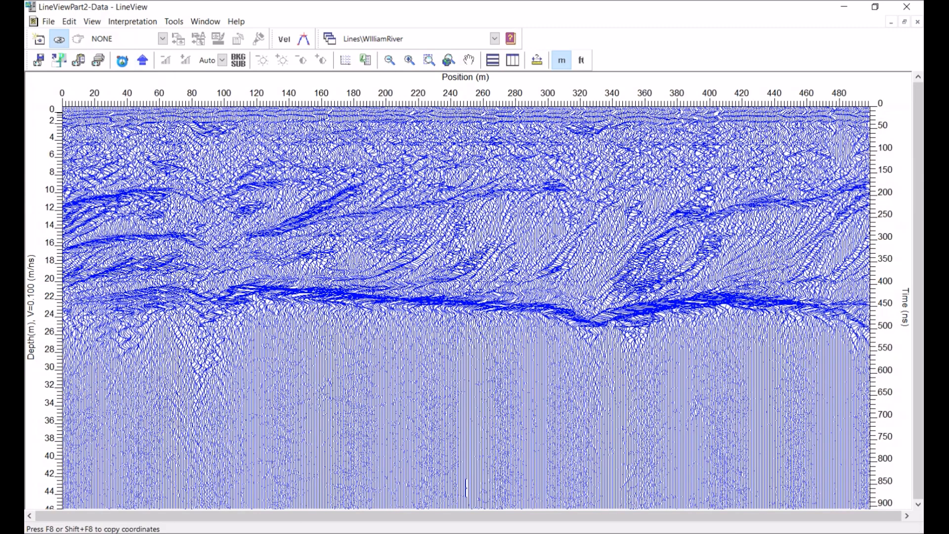
click(123, 61)
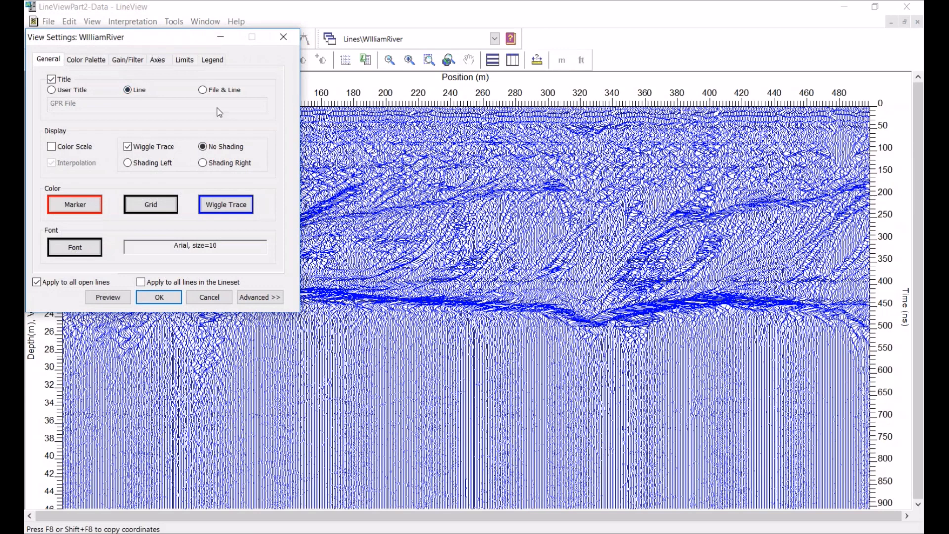
click(216, 204)
click(97, 174)
click(114, 266)
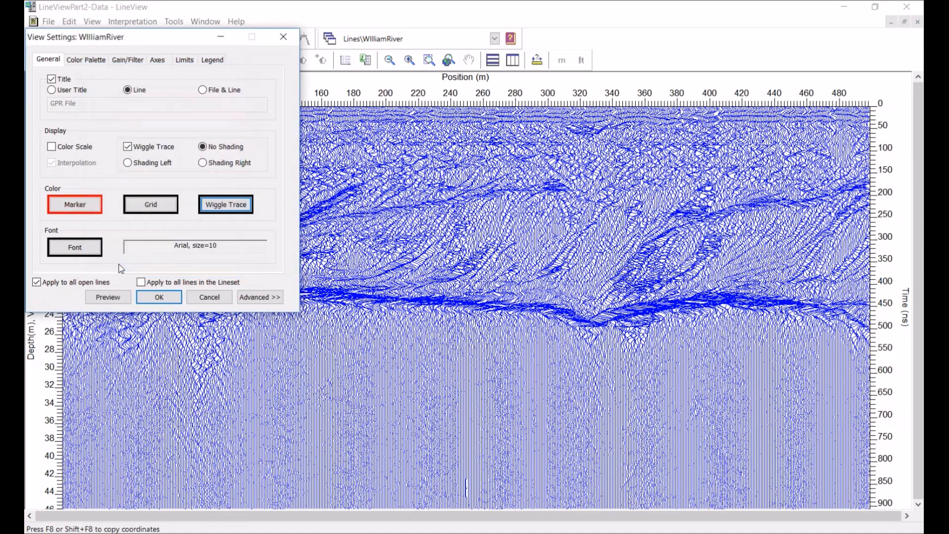
click(143, 296)
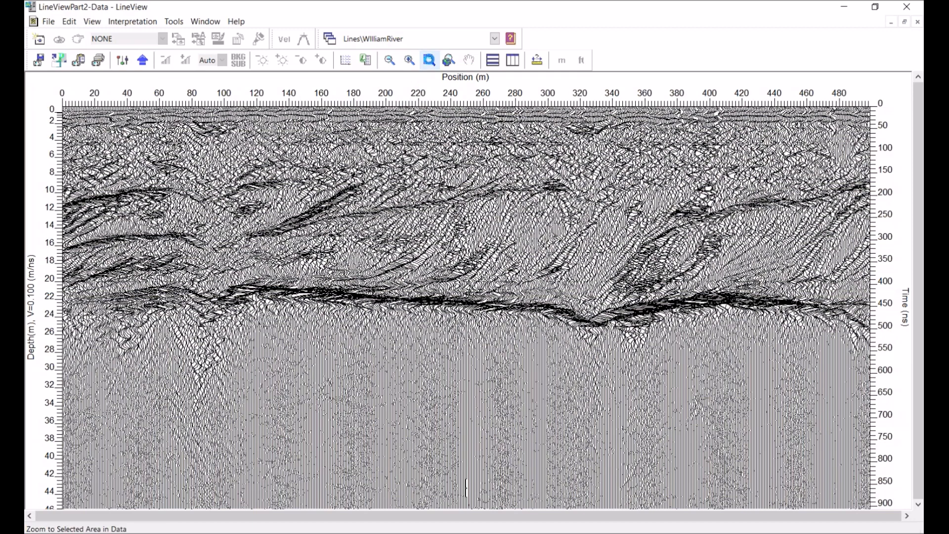
Zoom into part of the WilliamRiver line and preview the wiggle traces with right shading
click(429, 60)
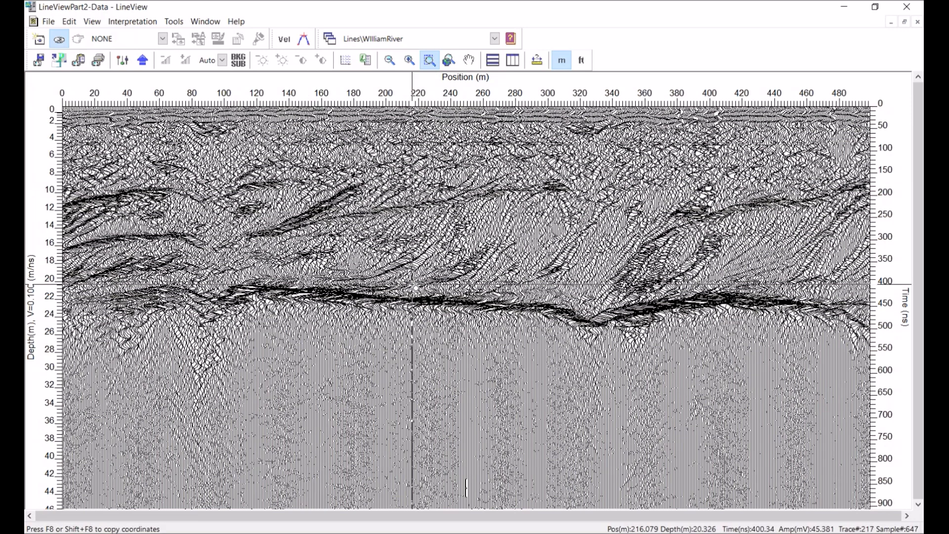
drag(301, 179, 413, 284)
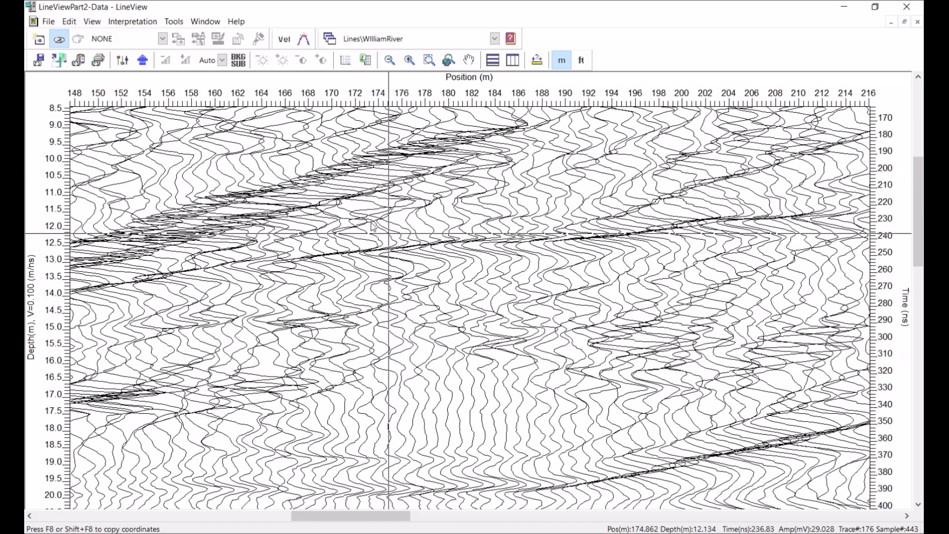
click(122, 60)
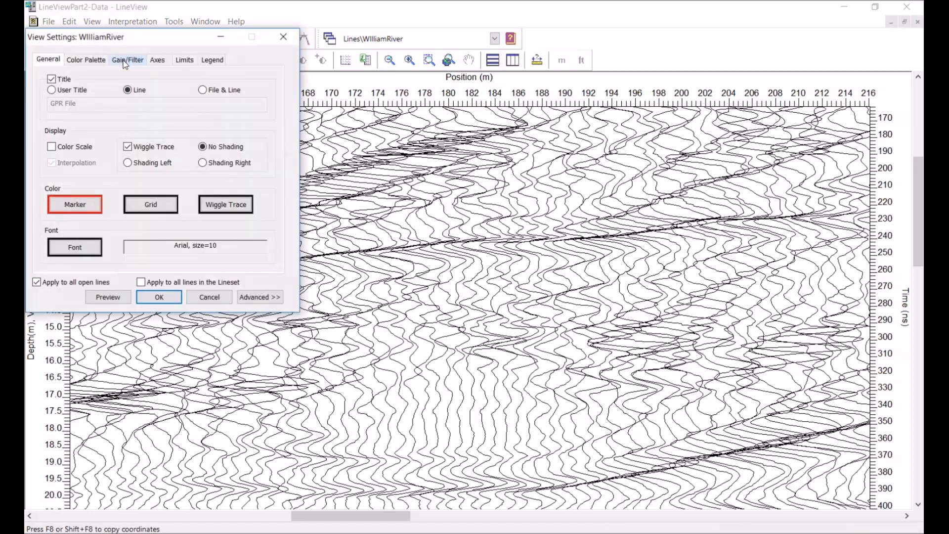
mouse_move(155, 36)
mouse_down()
mouse_move(356, 120)
mouse_move(365, 113)
mouse_up()
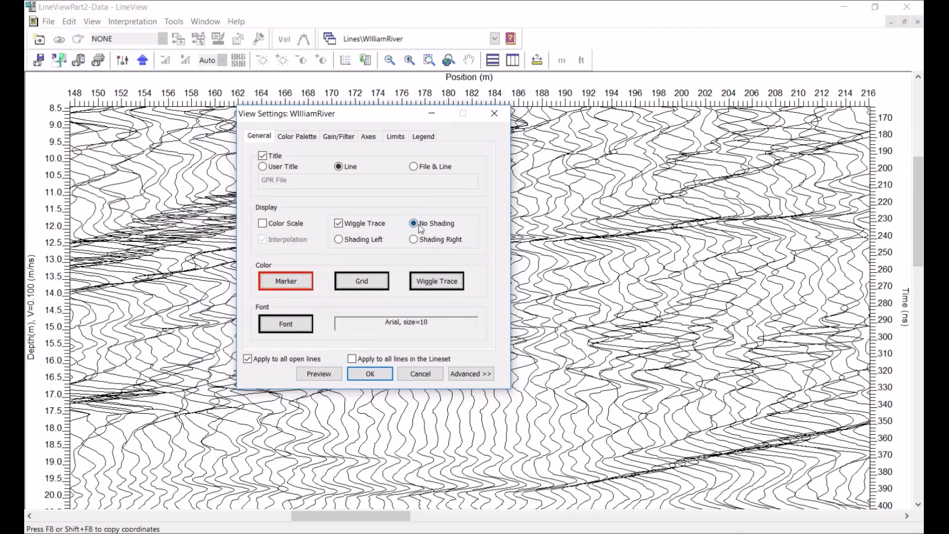
click(414, 240)
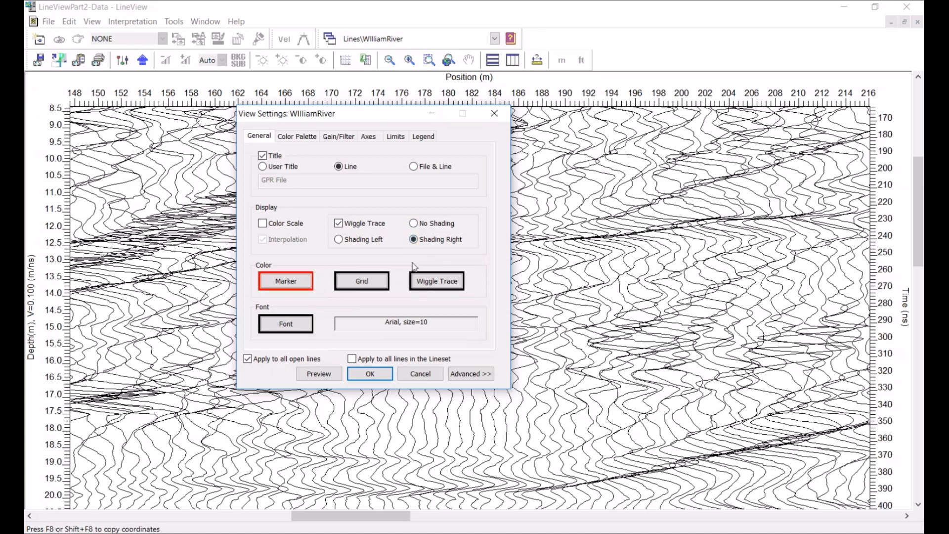
click(320, 376)
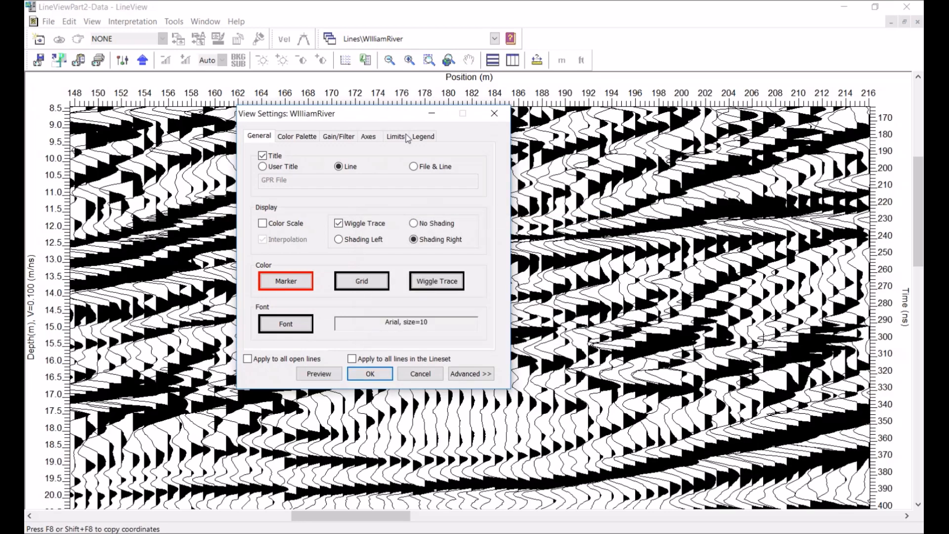
drag(401, 114, 281, 138)
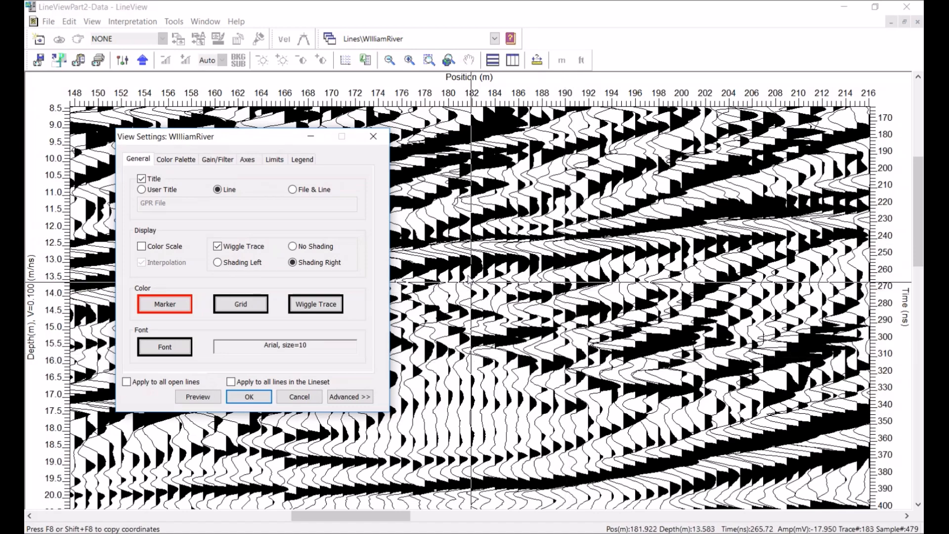
Return to the full line, set the wiggle traces to no shading and apply the seismic.cmp colour palette
click(448, 60)
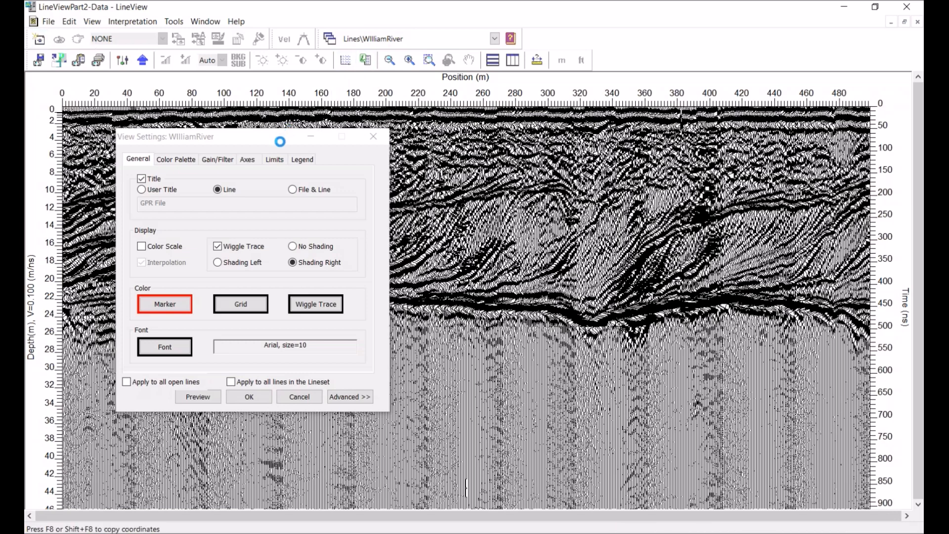
click(293, 246)
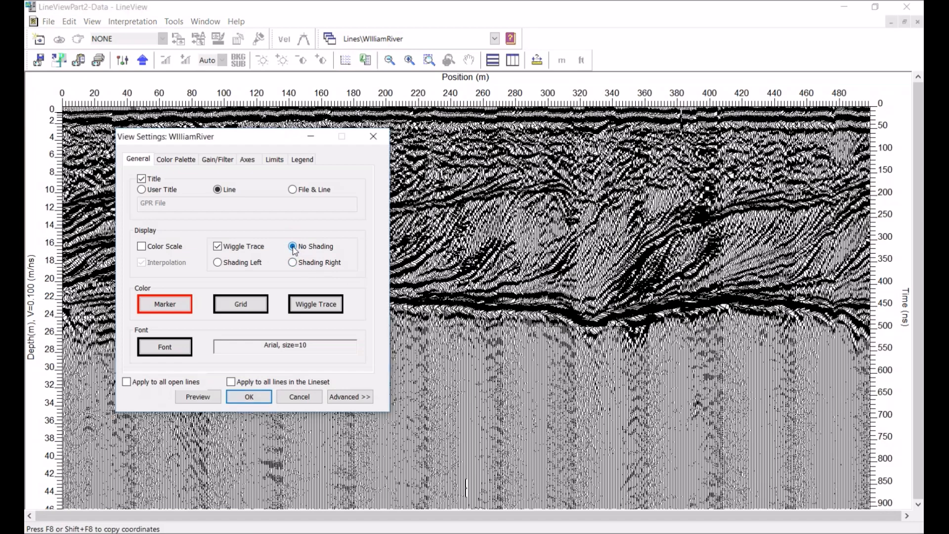
click(174, 161)
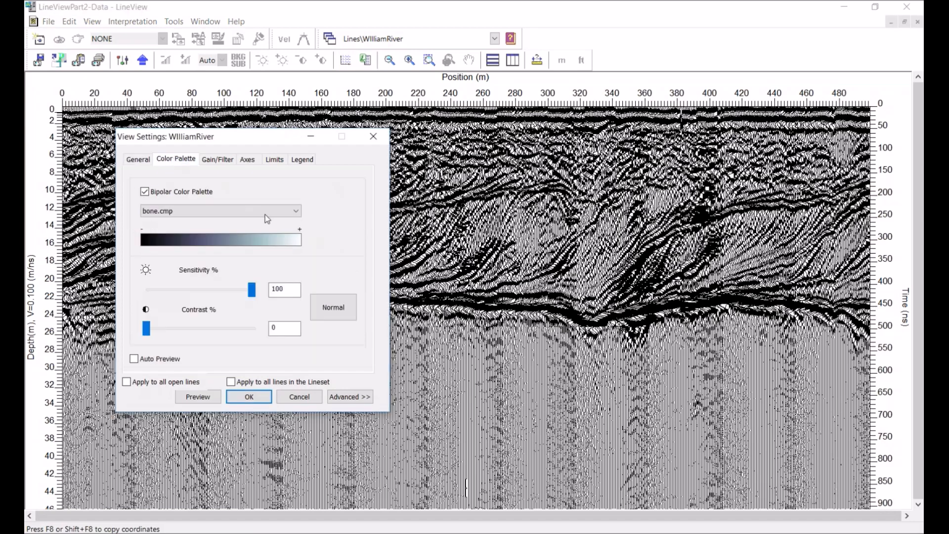
click(296, 212)
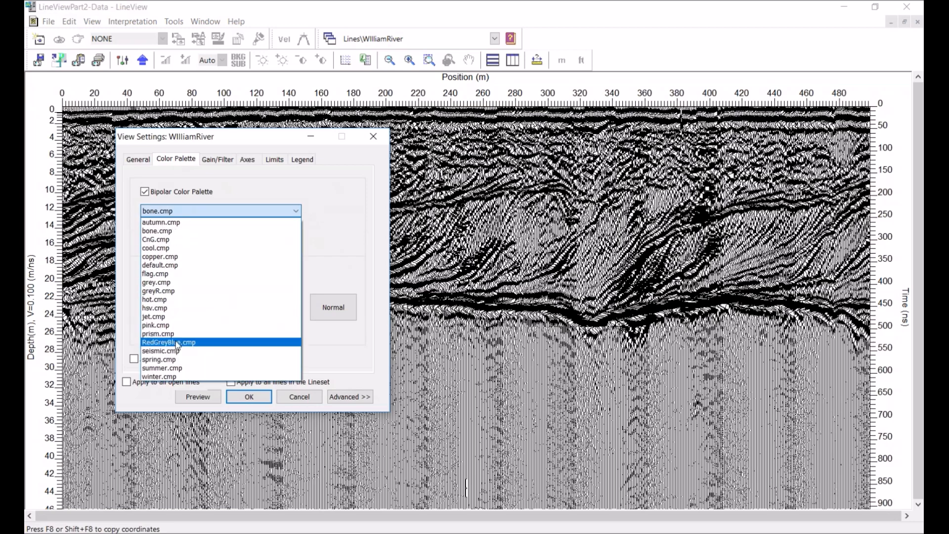
click(171, 351)
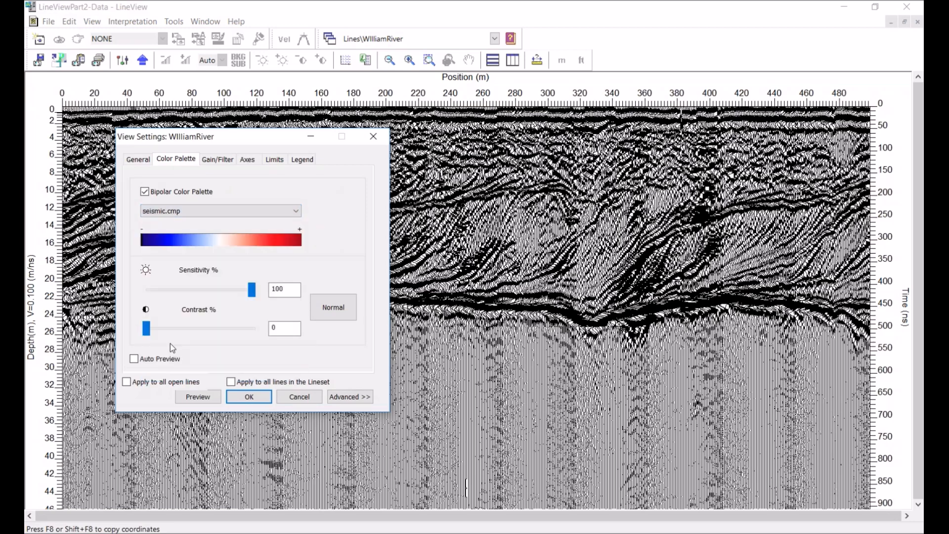
click(249, 396)
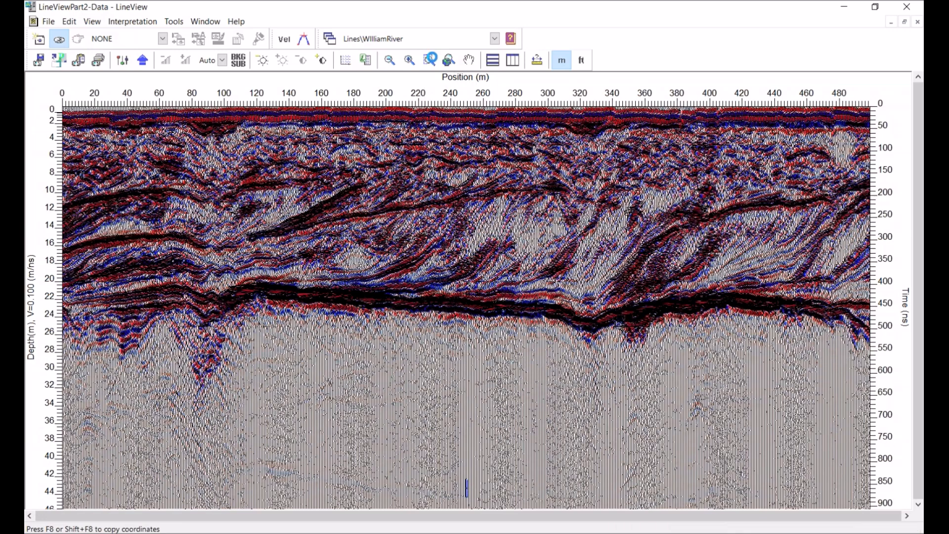
Zoom into the middle of the line to inspect the coloured wiggle display, then restore the full extent
click(429, 60)
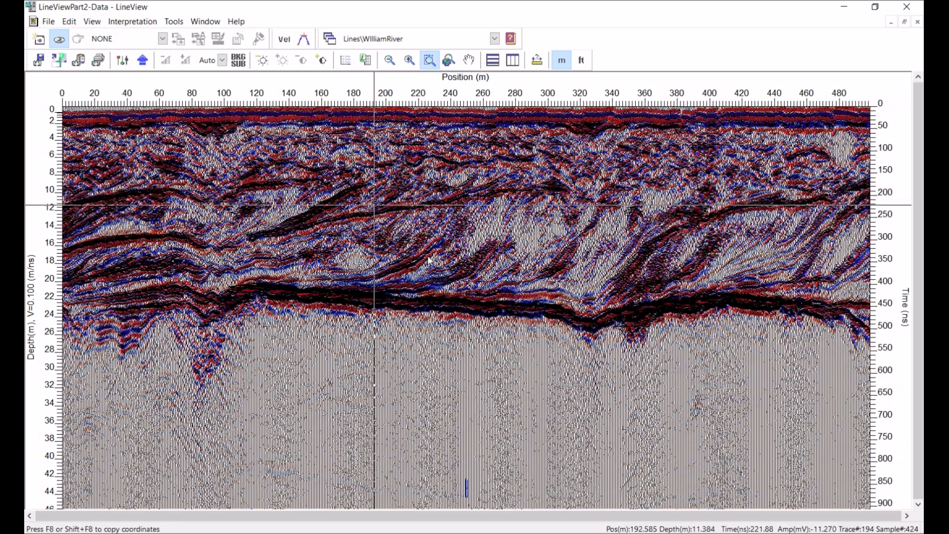
drag(504, 355, 374, 208)
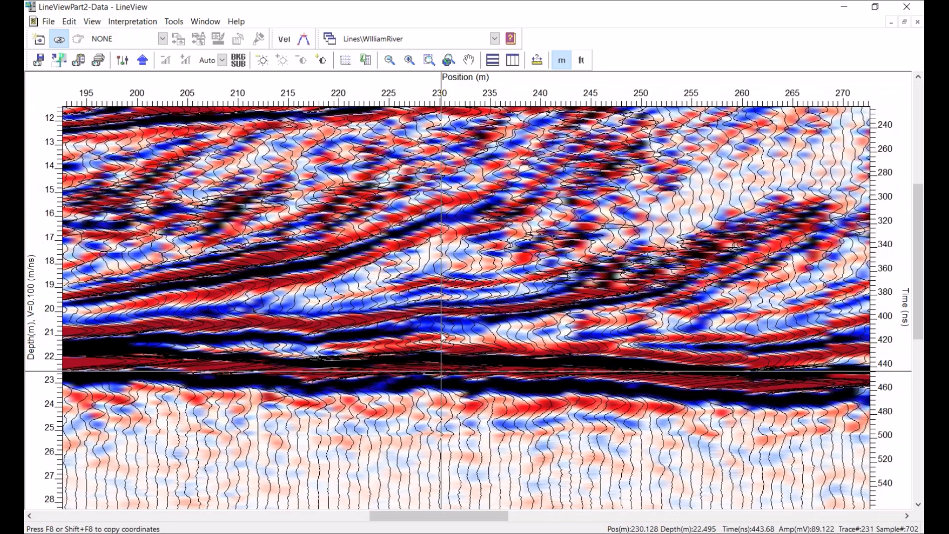
click(448, 60)
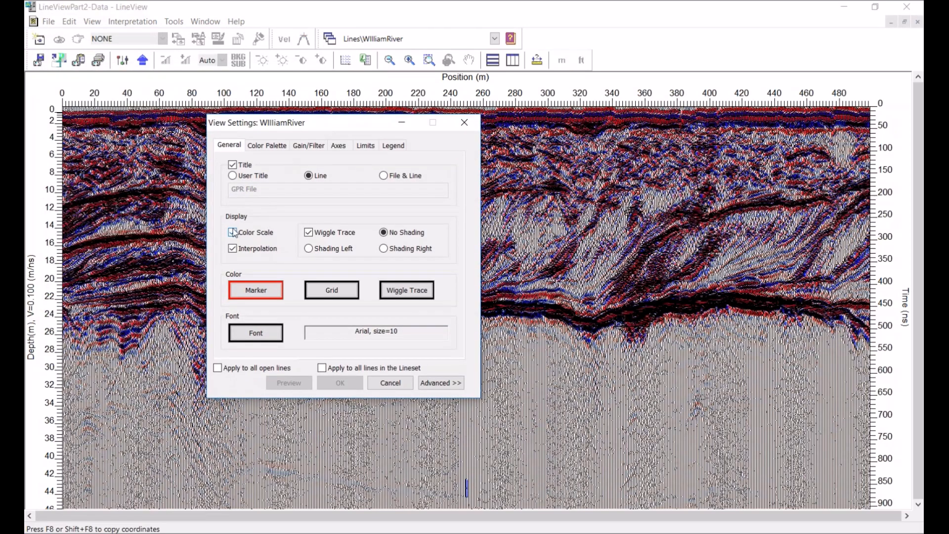
Turn on the color scale, turn off the wiggle trace and preview the WilliamRiver line
click(309, 234)
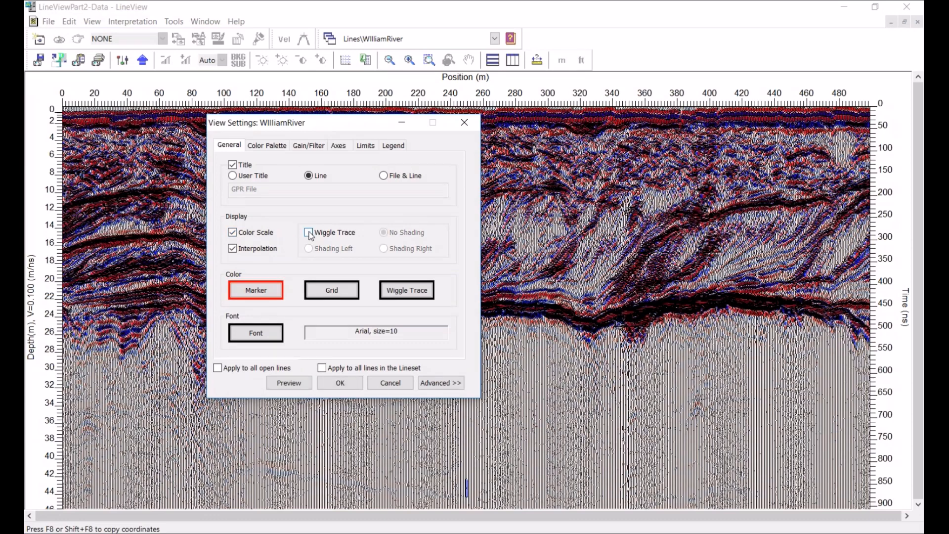
click(289, 383)
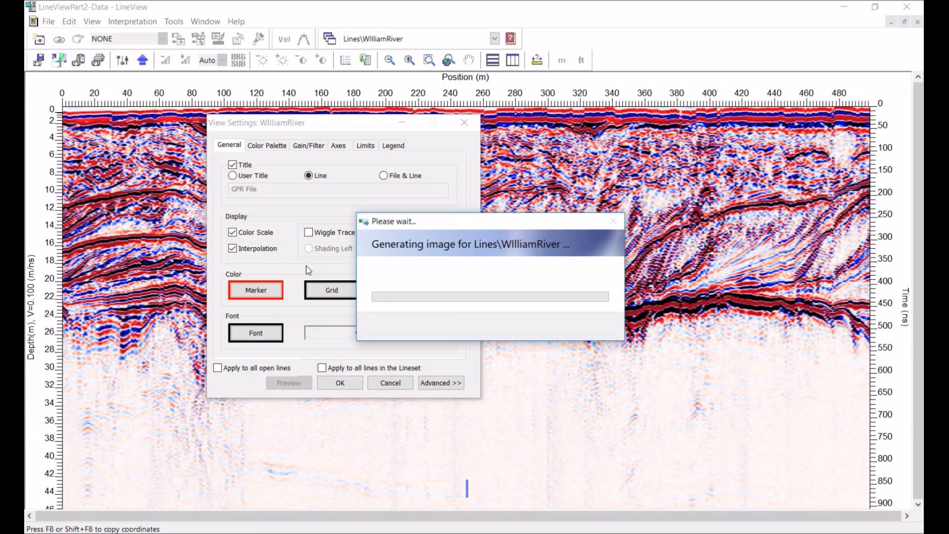
Switch the colour palette to default.cmp and preview the result
click(282, 146)
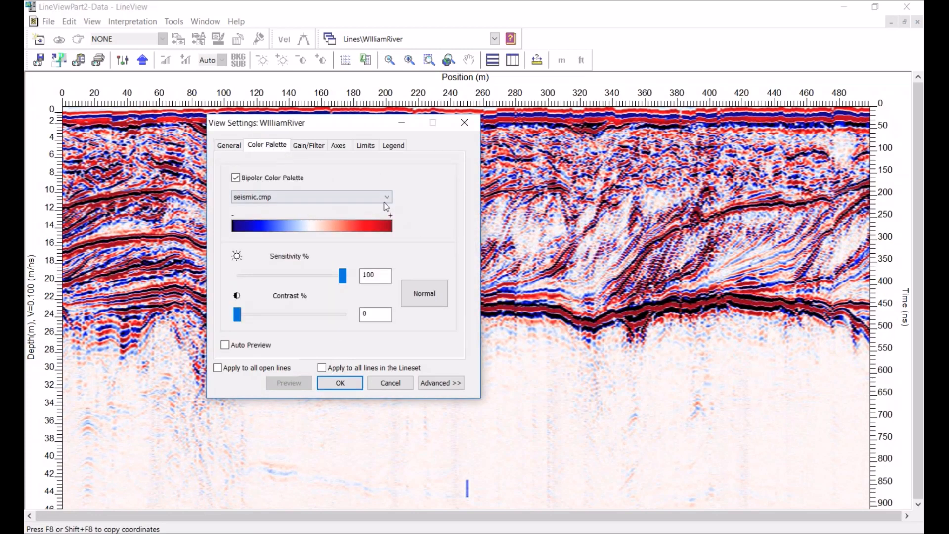
click(388, 198)
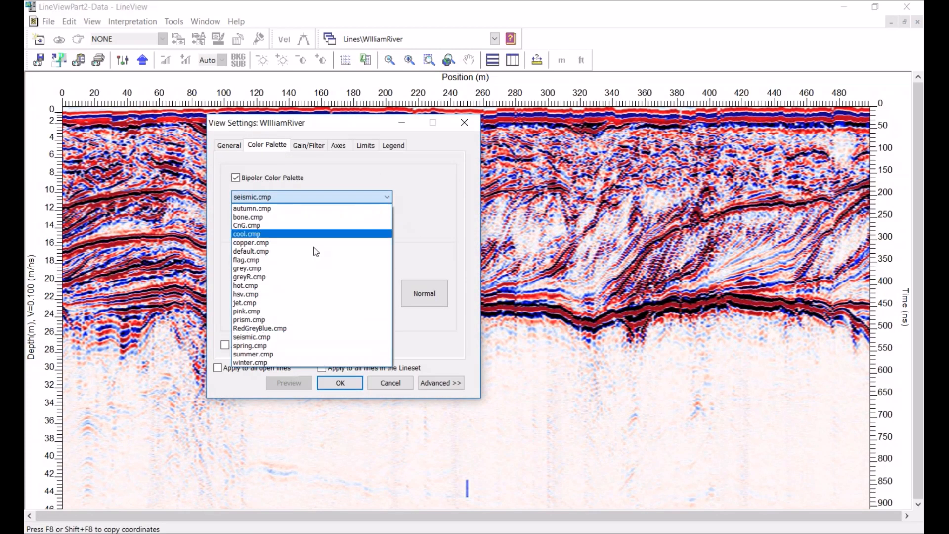
click(265, 254)
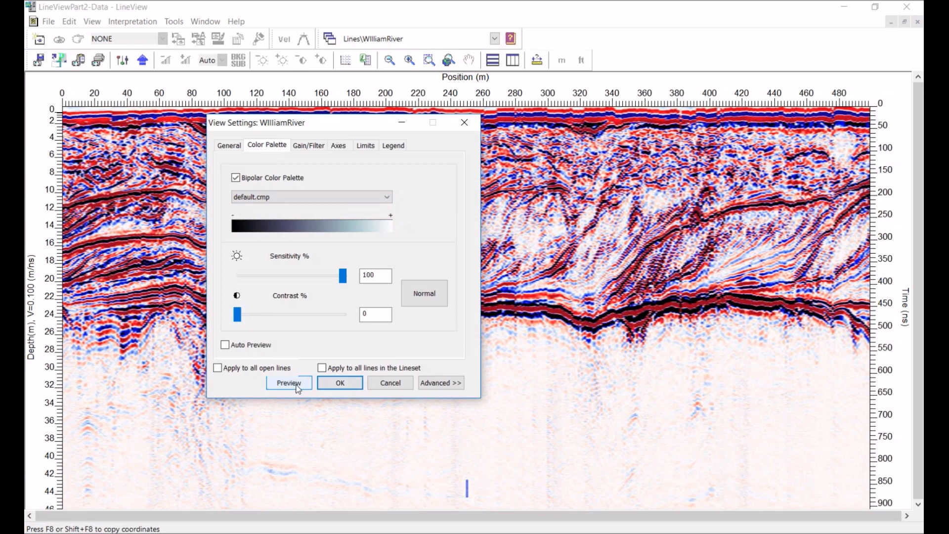
click(289, 382)
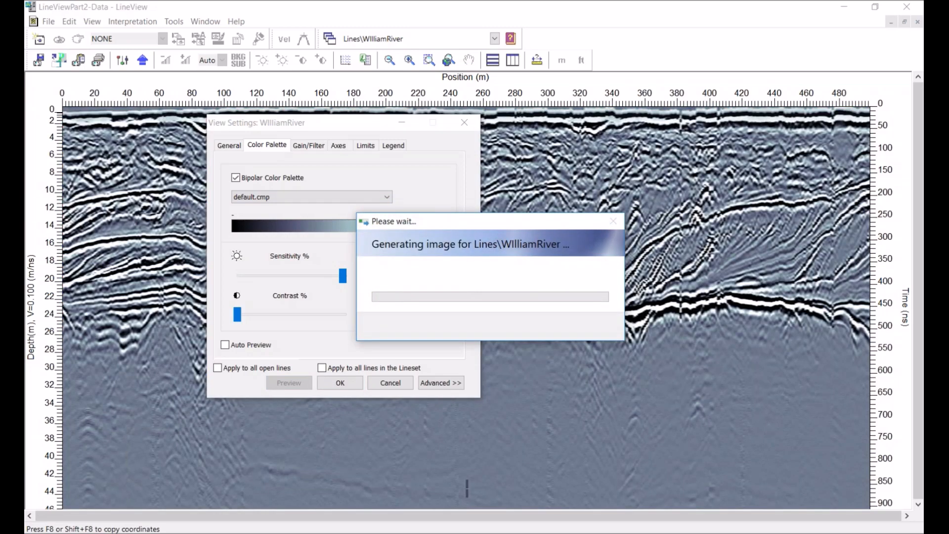
Apply the recommended gain and filter settings on the Gain/Filter tab, review the Dewow tip, and close the dialog
drag(353, 125, 283, 157)
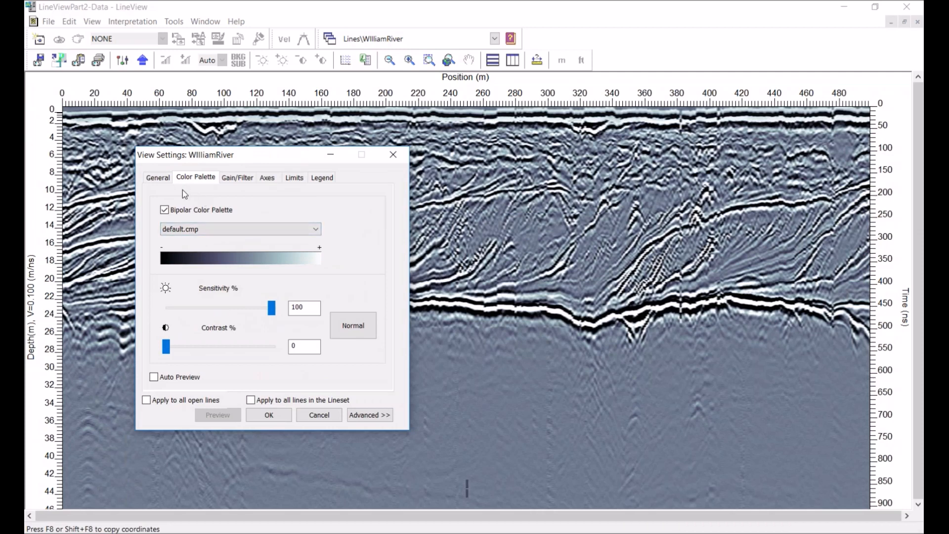
click(239, 178)
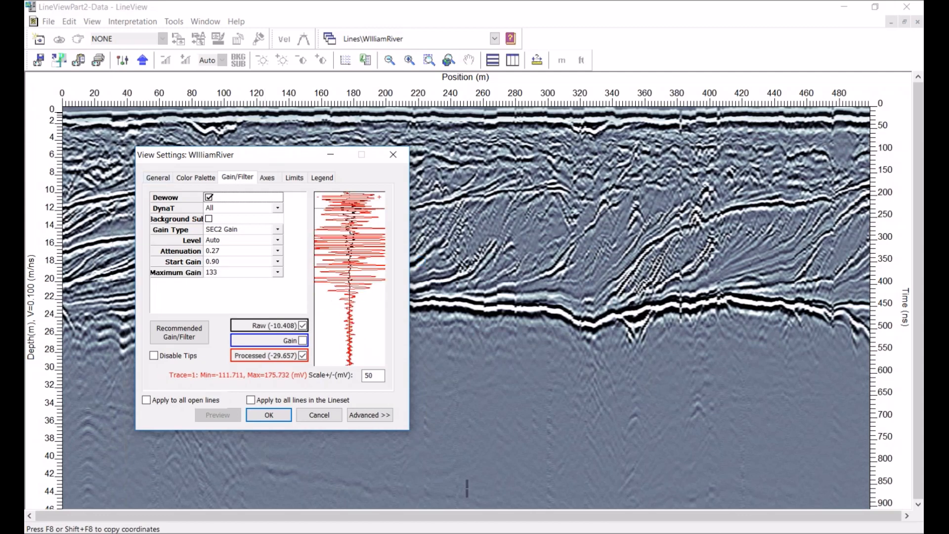
drag(277, 156, 331, 138)
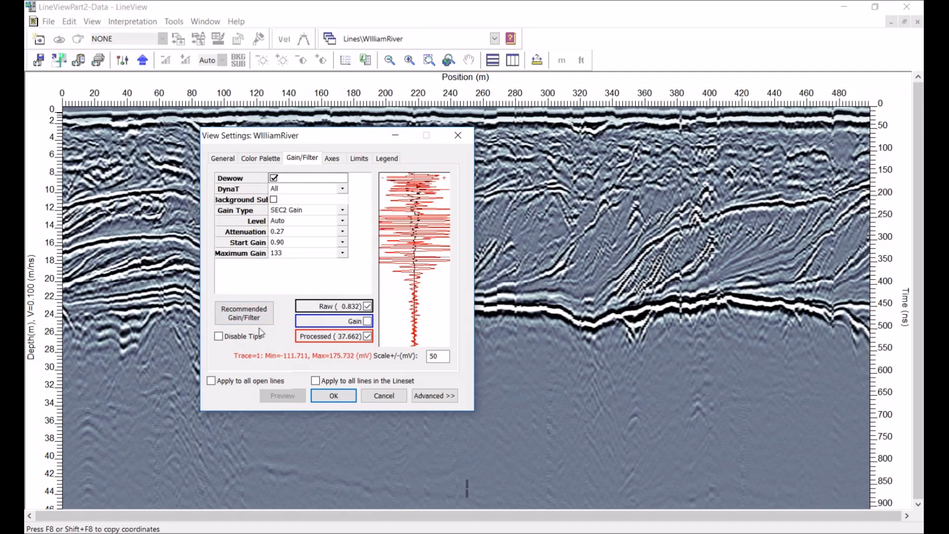
click(251, 315)
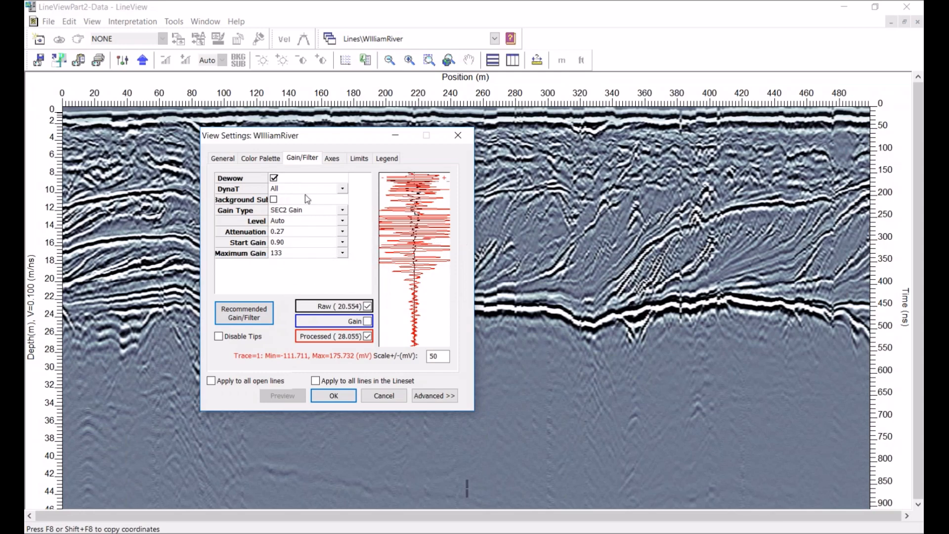
mouse_move(285, 179)
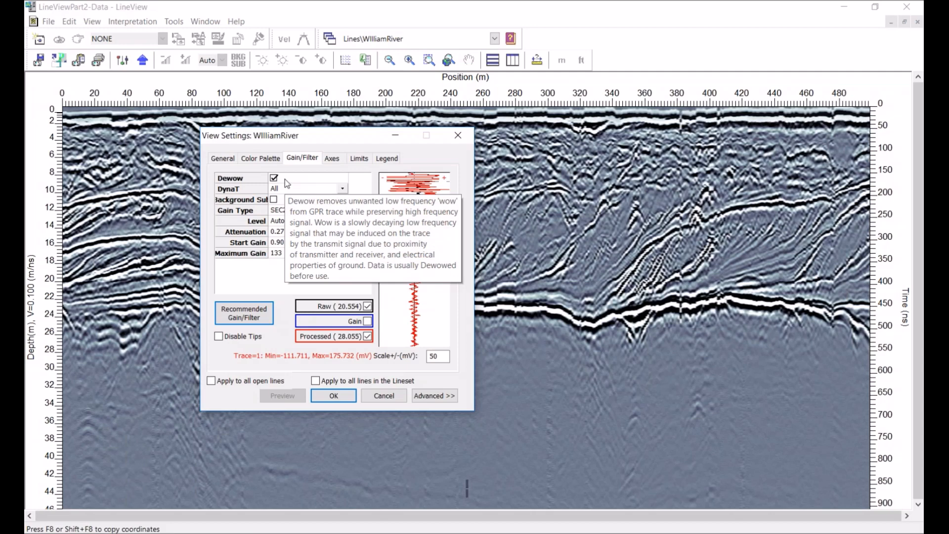
mouse_move(285, 201)
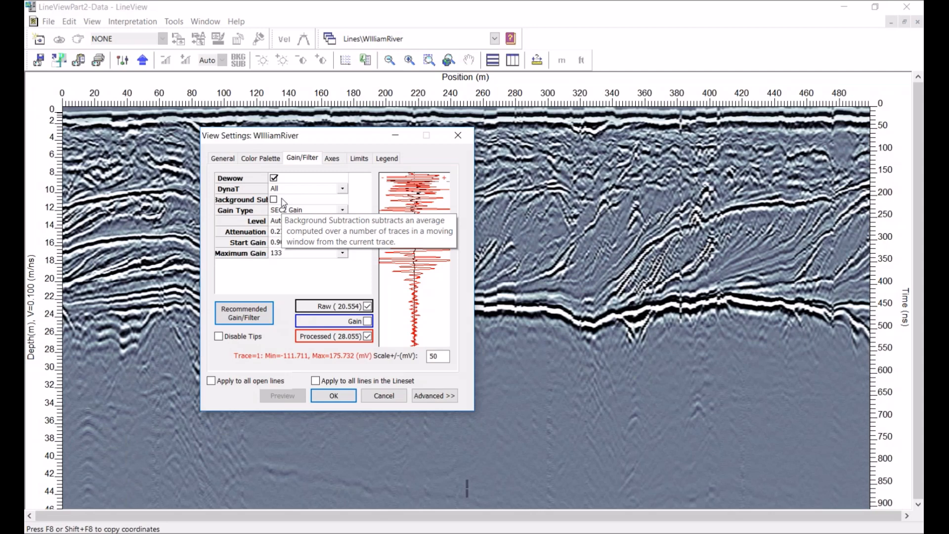
click(457, 135)
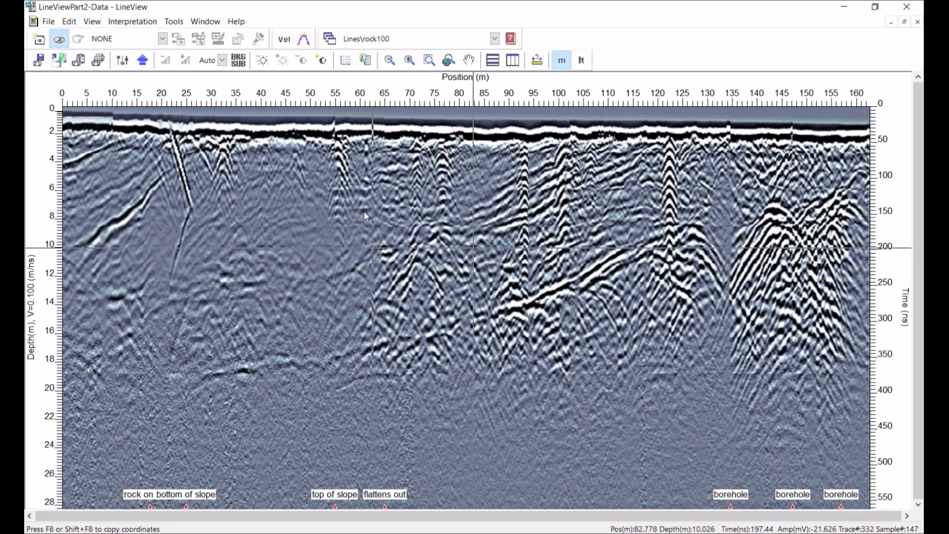
Open the view settings for rock100 and preview its Gain/Filter display with Dewow turned off
click(123, 63)
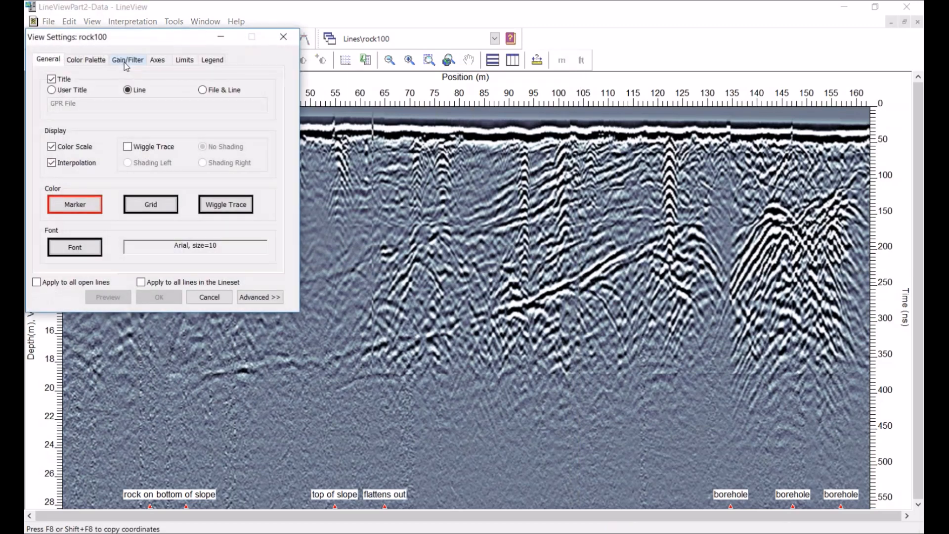
click(127, 60)
click(99, 80)
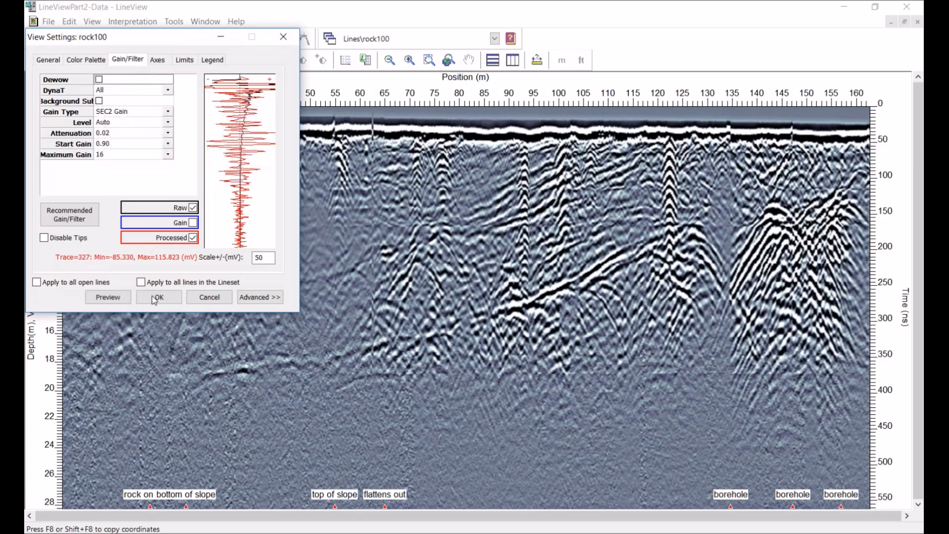
click(102, 297)
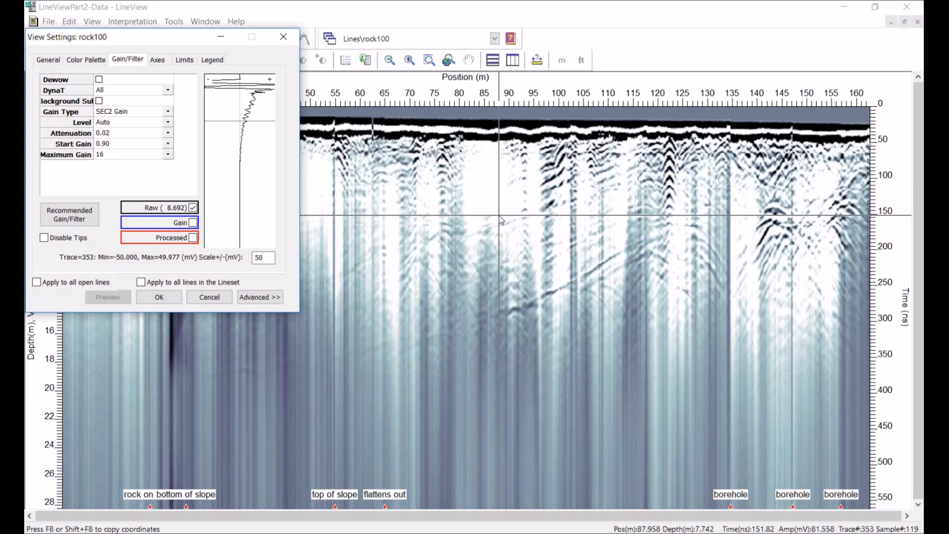
Turn Dewow back on for rock100, preview the processed data and apply the settings
click(99, 80)
click(107, 297)
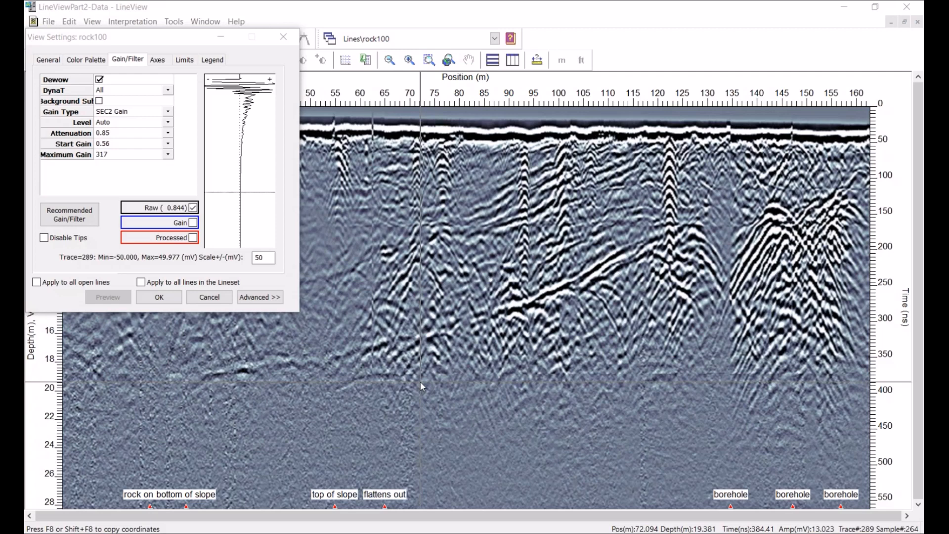
click(158, 297)
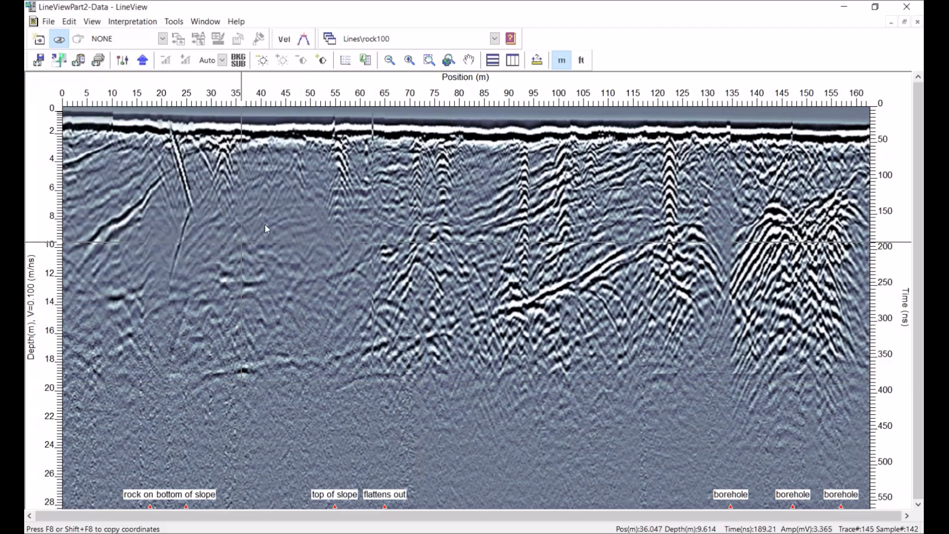
Switch the displayed line to XLine 62 and open its Gain/Filter view settings
click(495, 39)
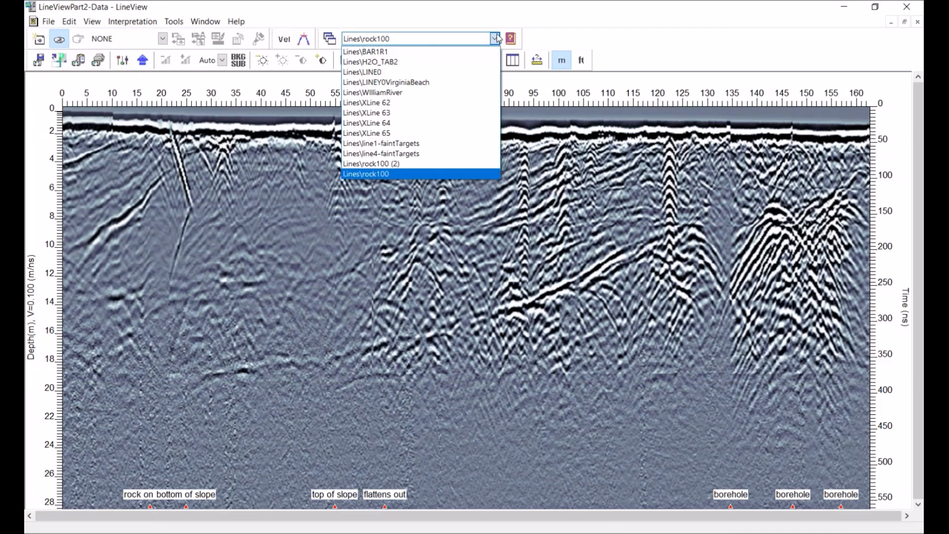
click(402, 102)
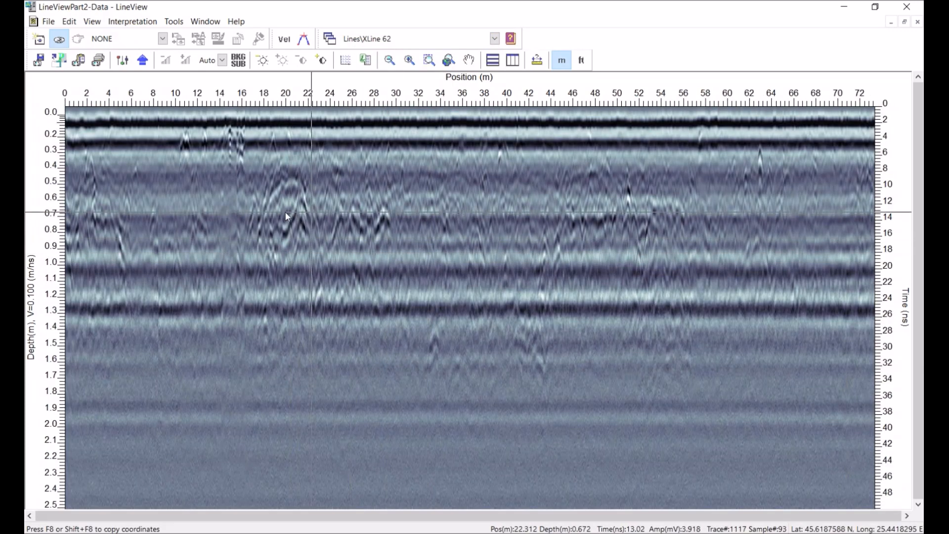
click(122, 65)
click(128, 60)
Toggle Dewow on XLine 62, previewing the data with it on and off, and leave it turned on
click(99, 79)
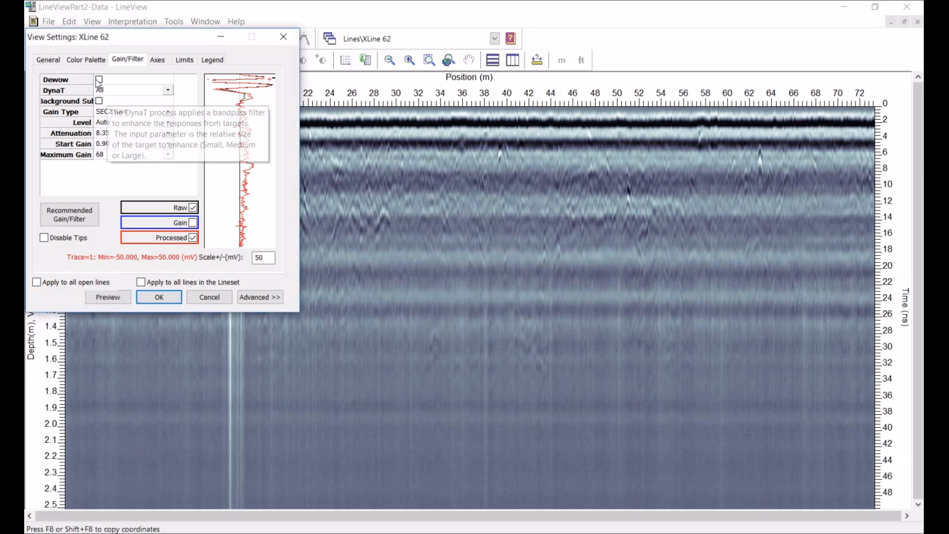
click(99, 79)
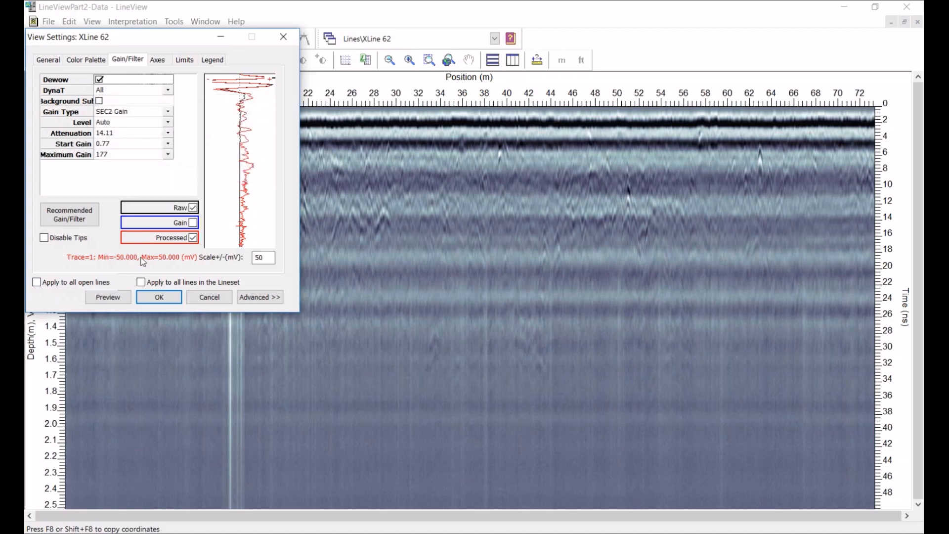
click(108, 297)
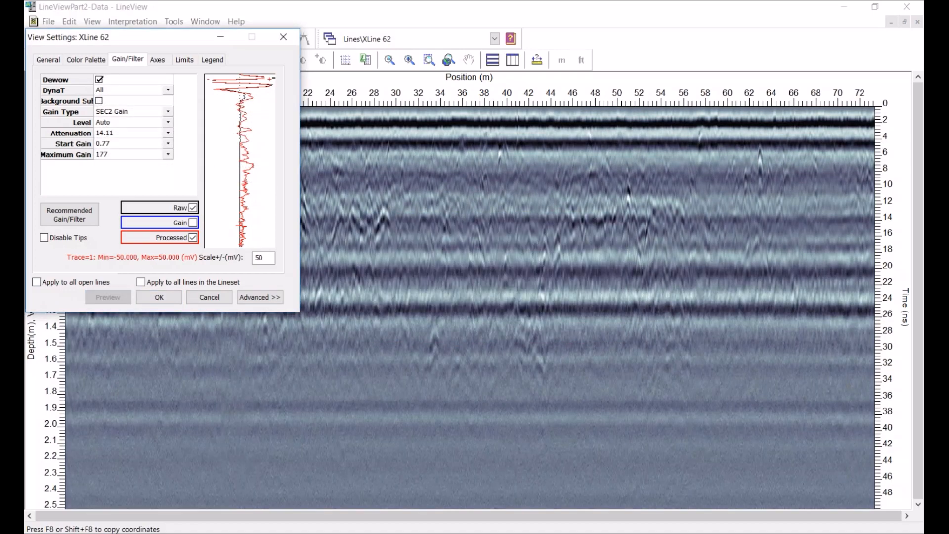
click(99, 79)
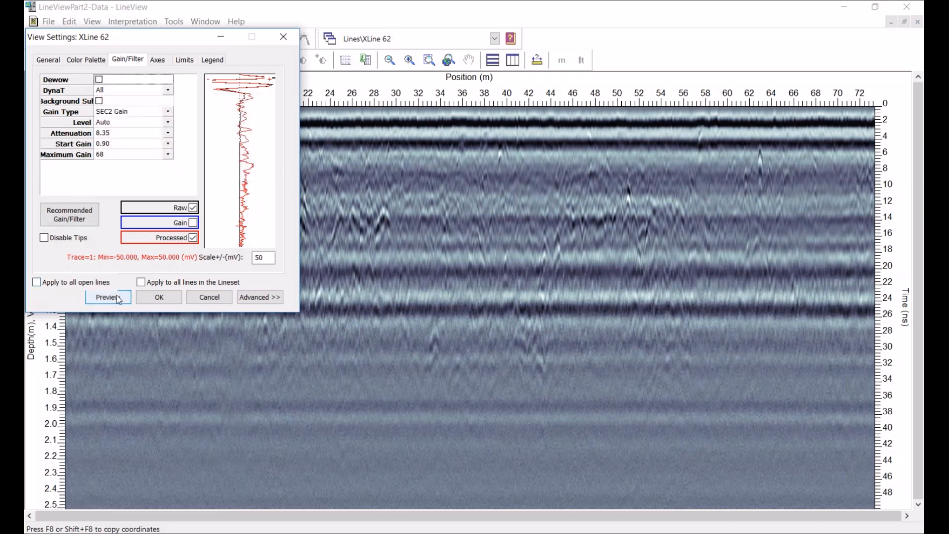
click(118, 298)
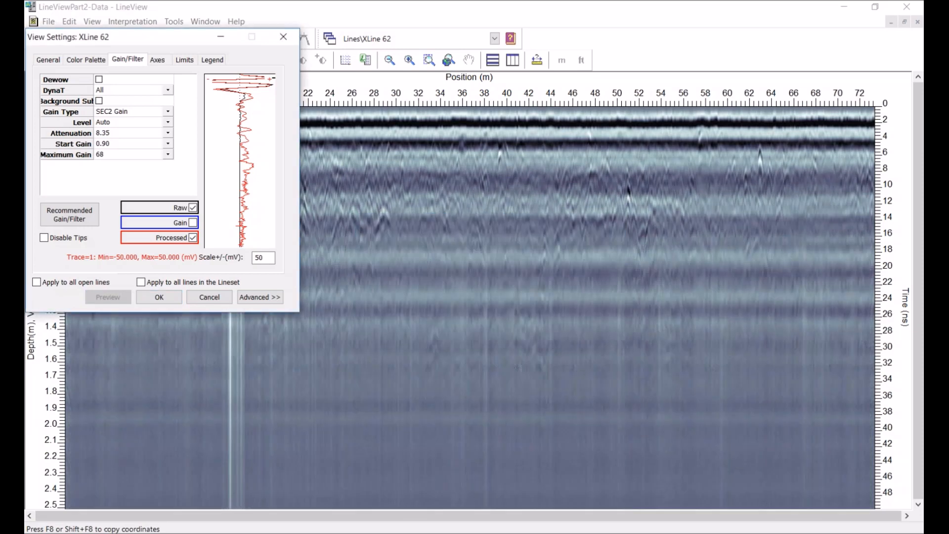
click(99, 79)
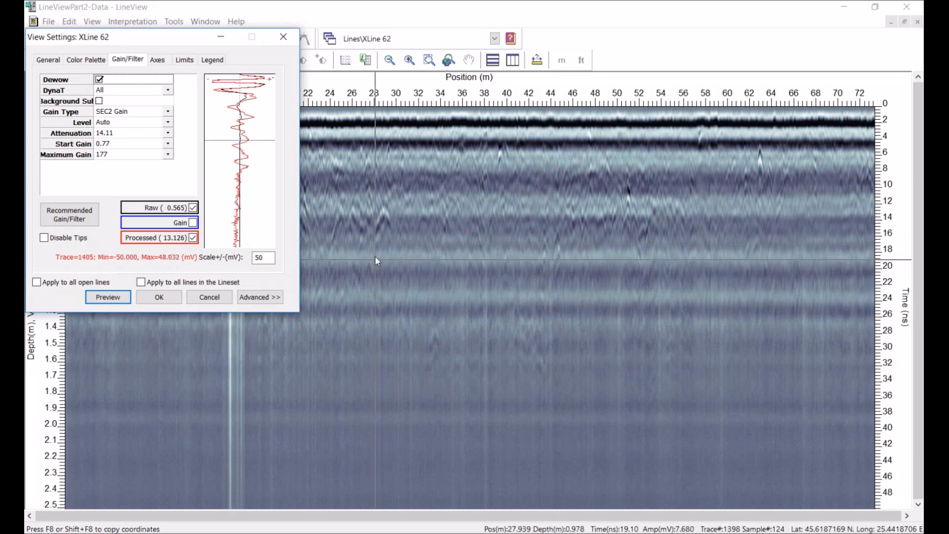
drag(208, 40, 374, 55)
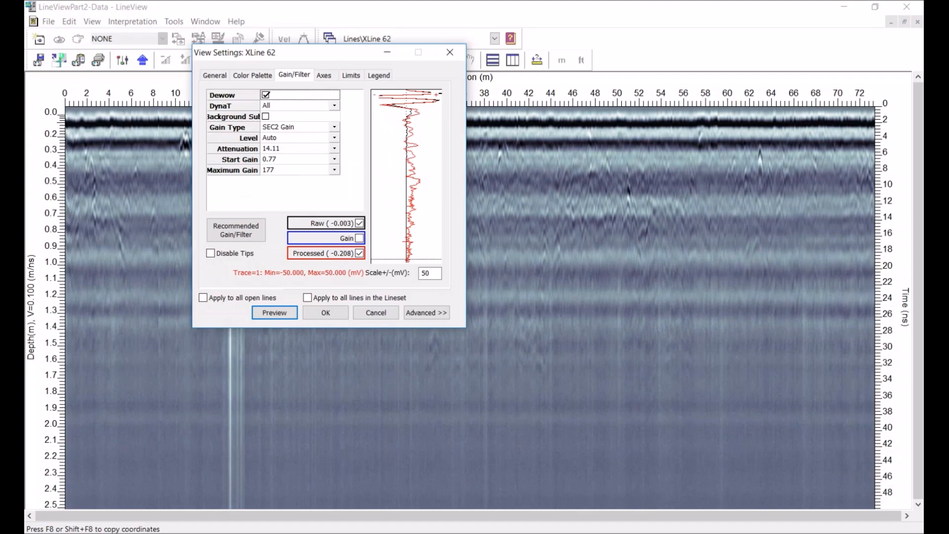
click(411, 521)
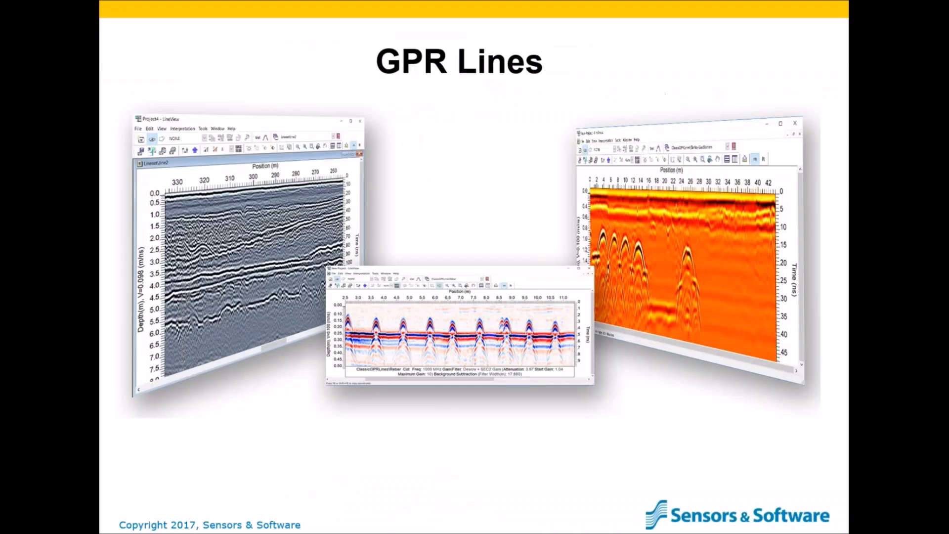
key(Right)
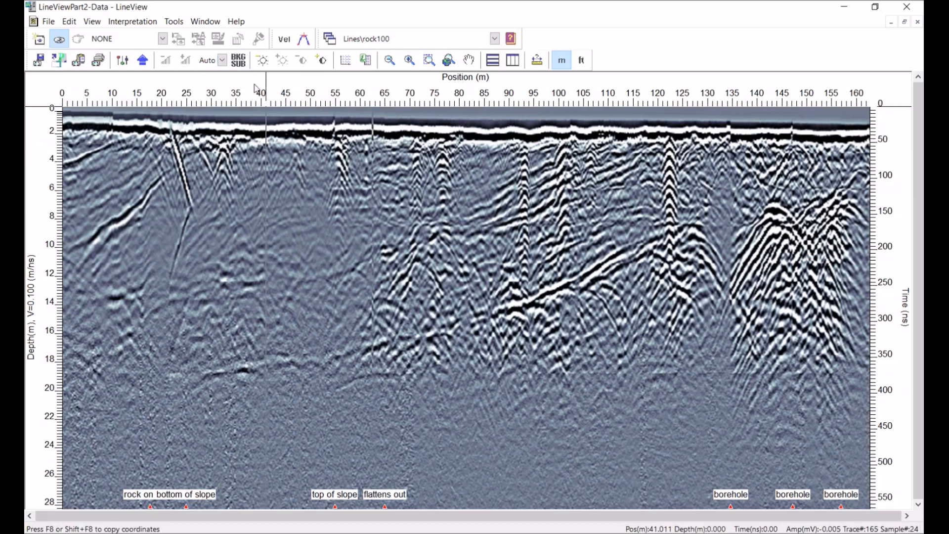
Set rock100's display gain level to 1, then raise it step by step to 7
click(221, 62)
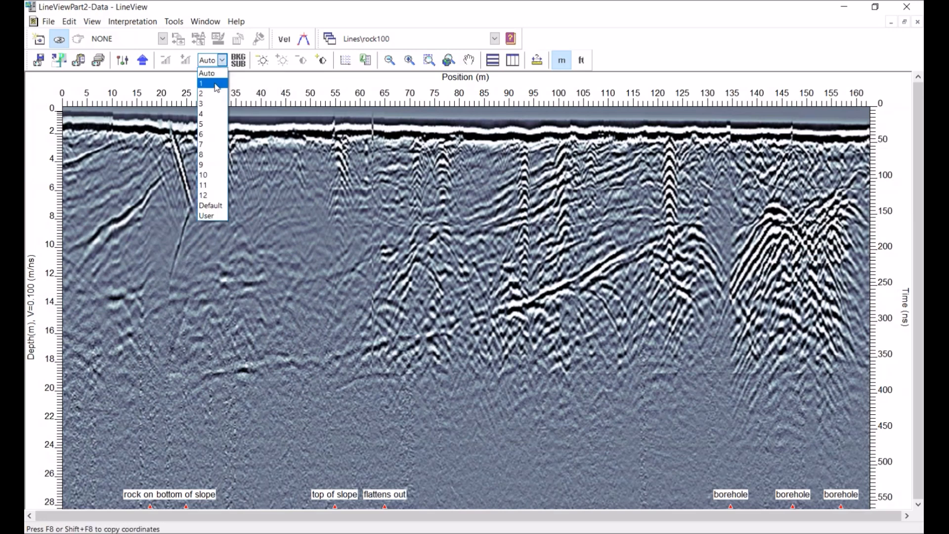
click(219, 84)
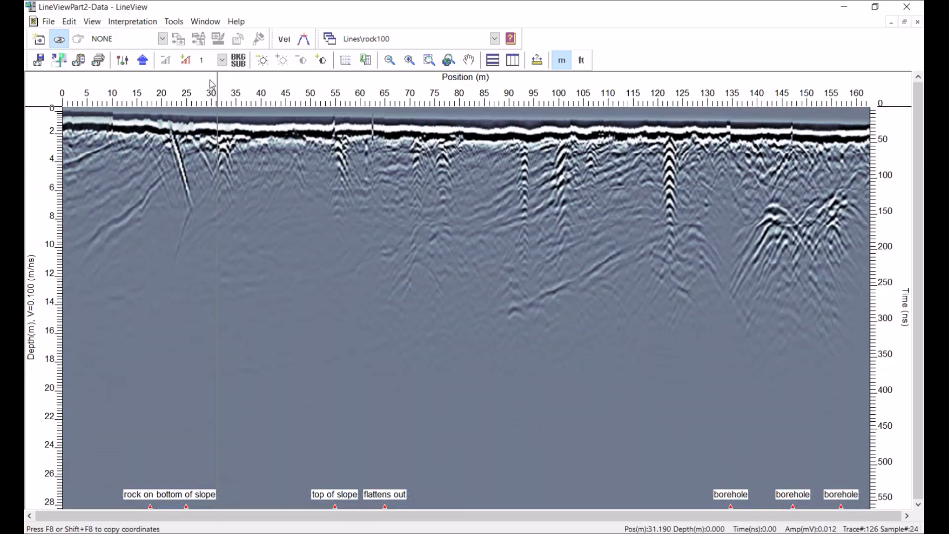
click(186, 60)
click(186, 60)
click(186, 60)
click(187, 61)
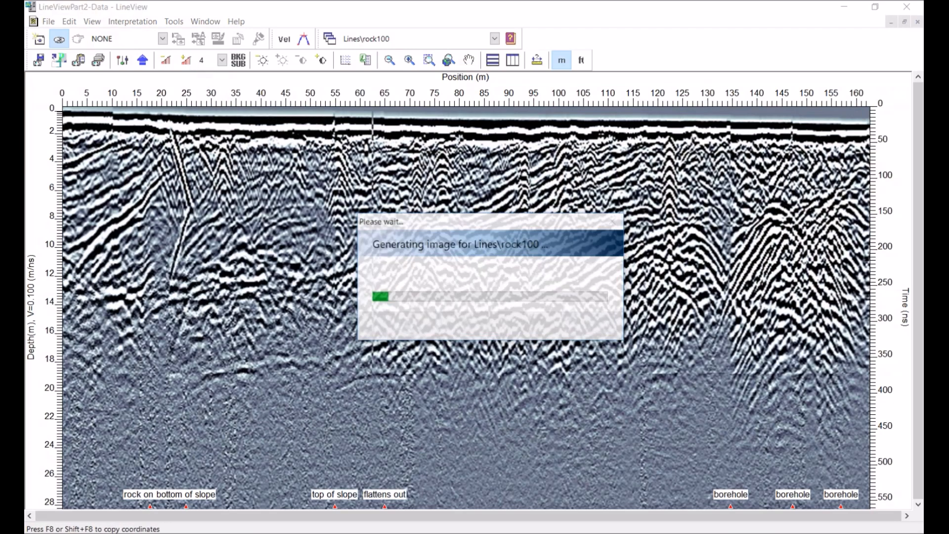
click(187, 60)
click(186, 61)
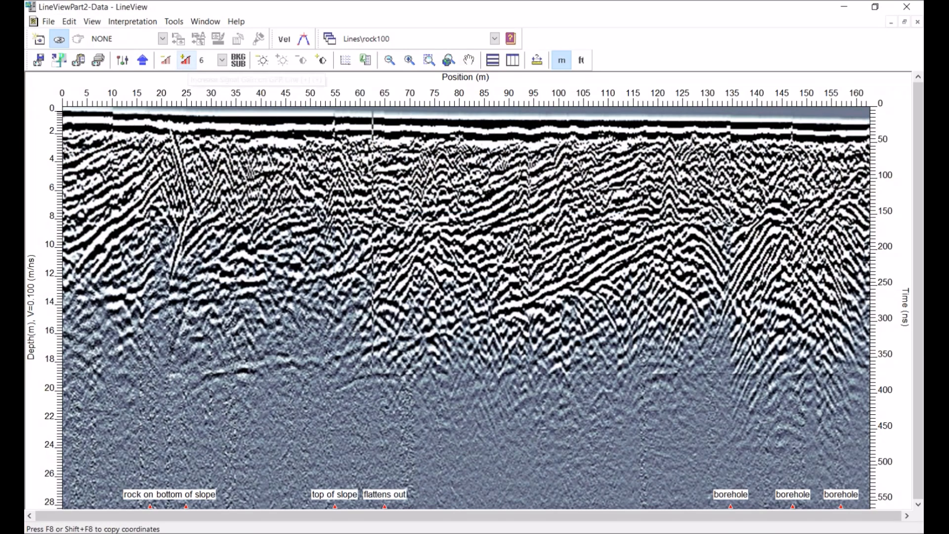
click(187, 60)
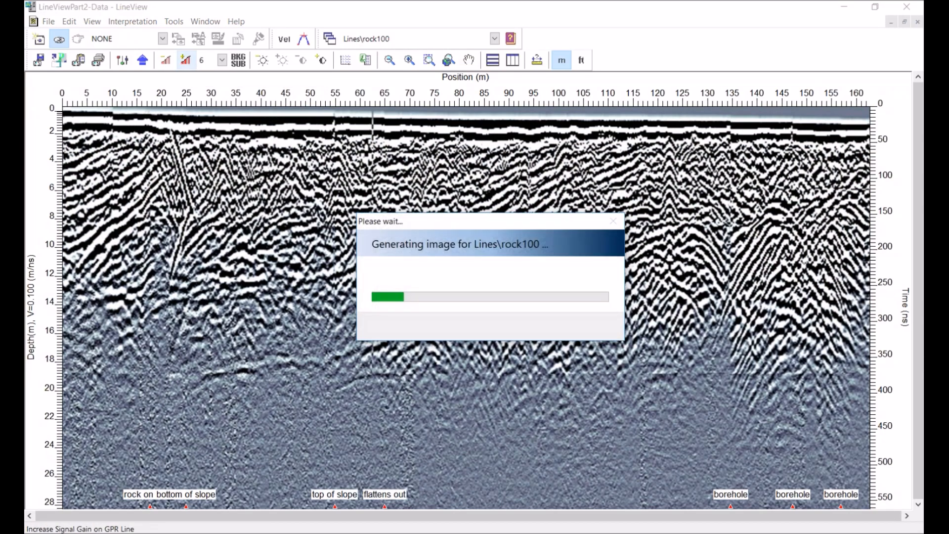
Lower rock100's display gain level step by step to 3
click(167, 60)
click(166, 60)
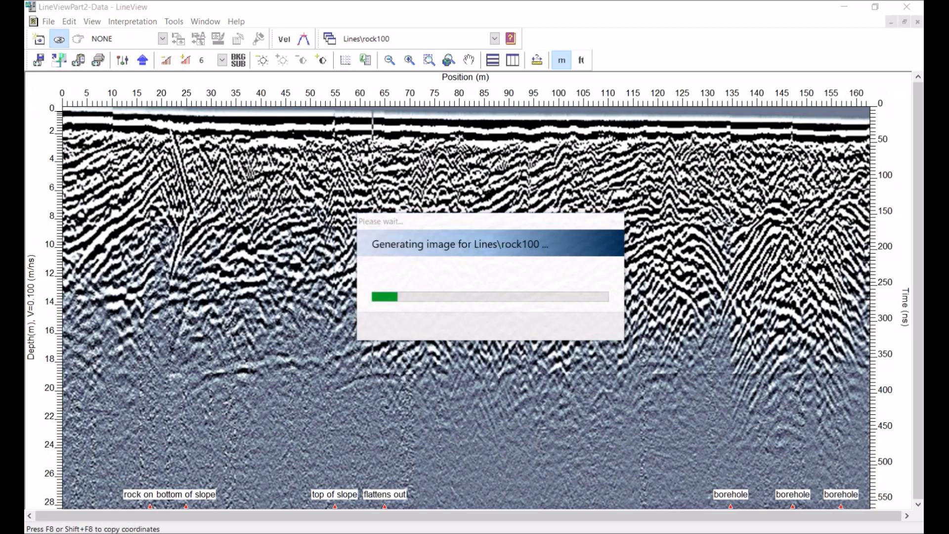
click(166, 60)
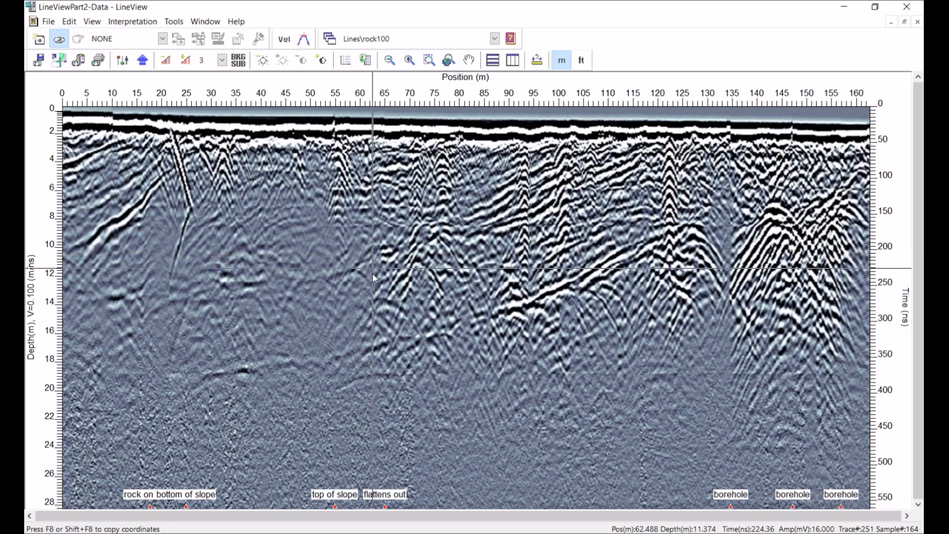
Switch to LINE0, zoom into its start, and set the display gain level to 1
click(494, 39)
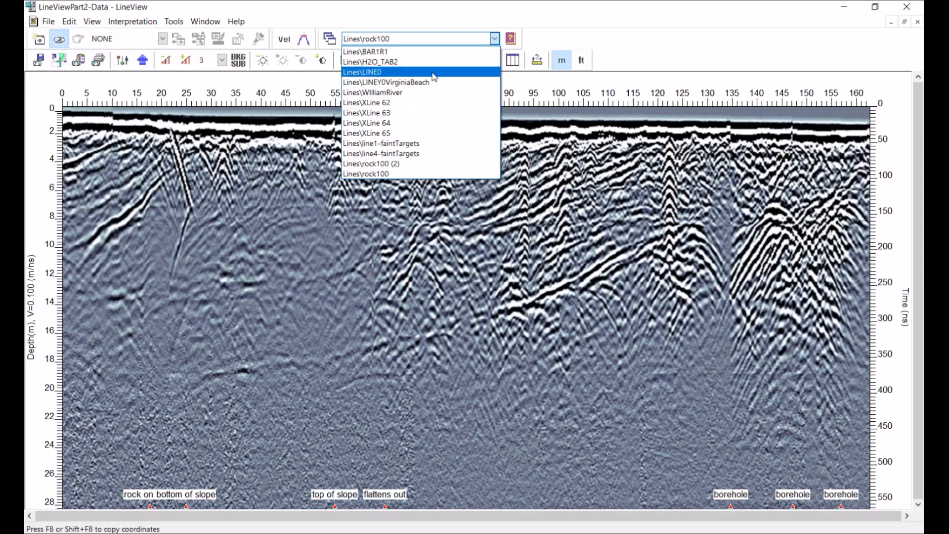
click(376, 72)
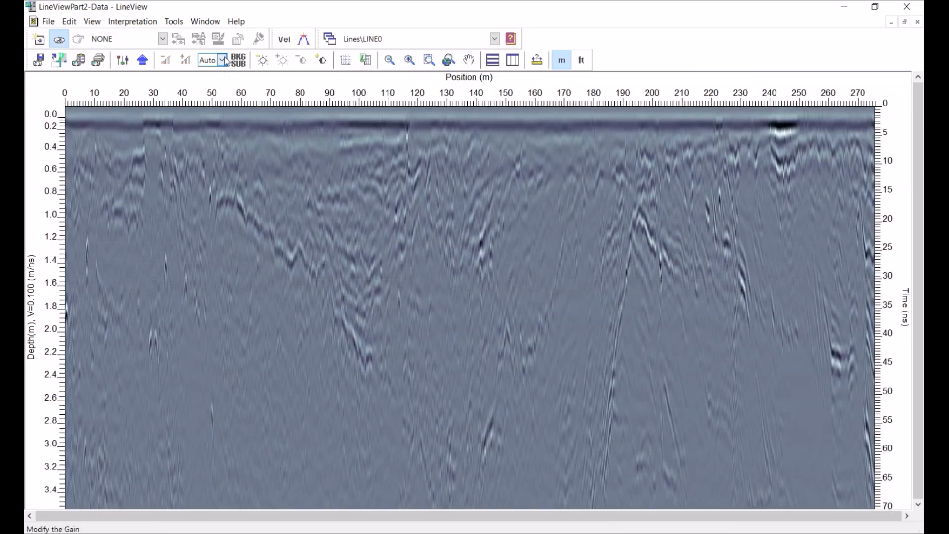
click(409, 60)
click(410, 60)
click(409, 60)
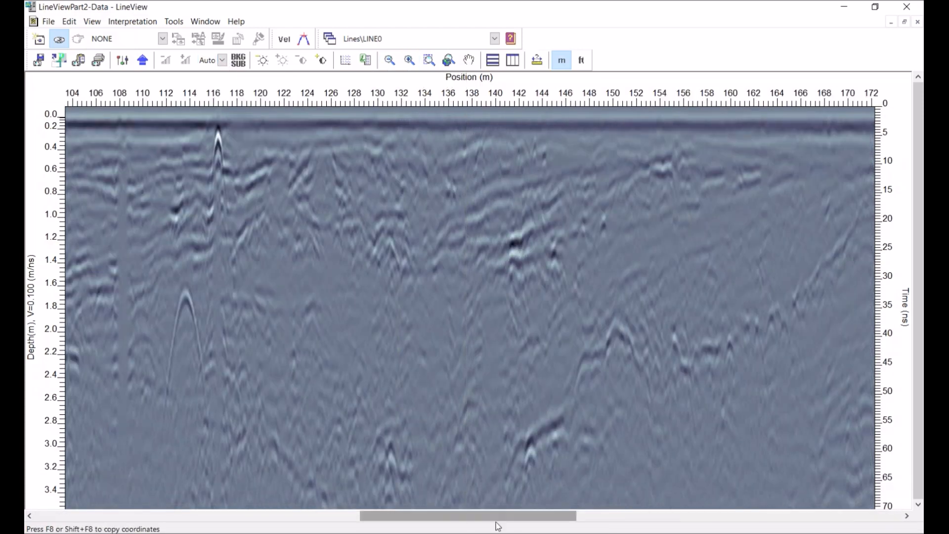
drag(536, 519, 175, 516)
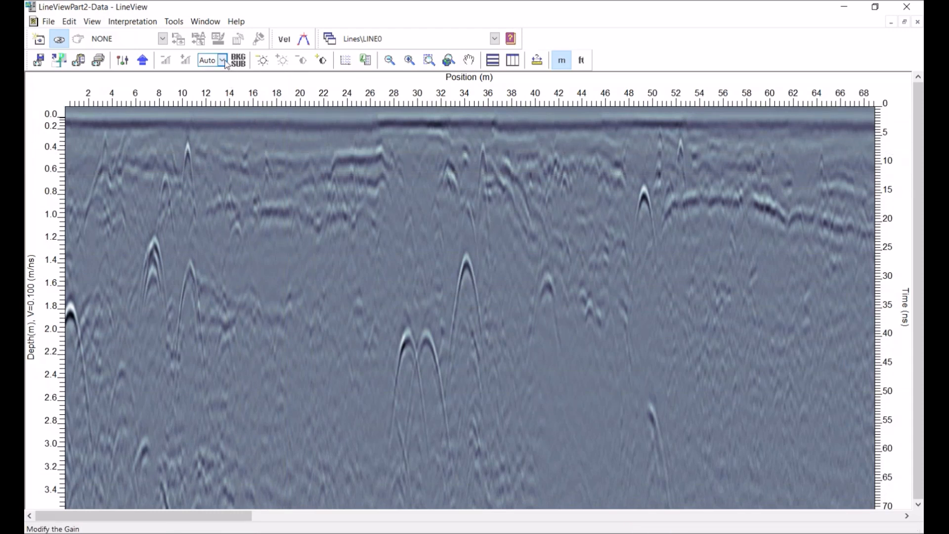
click(225, 62)
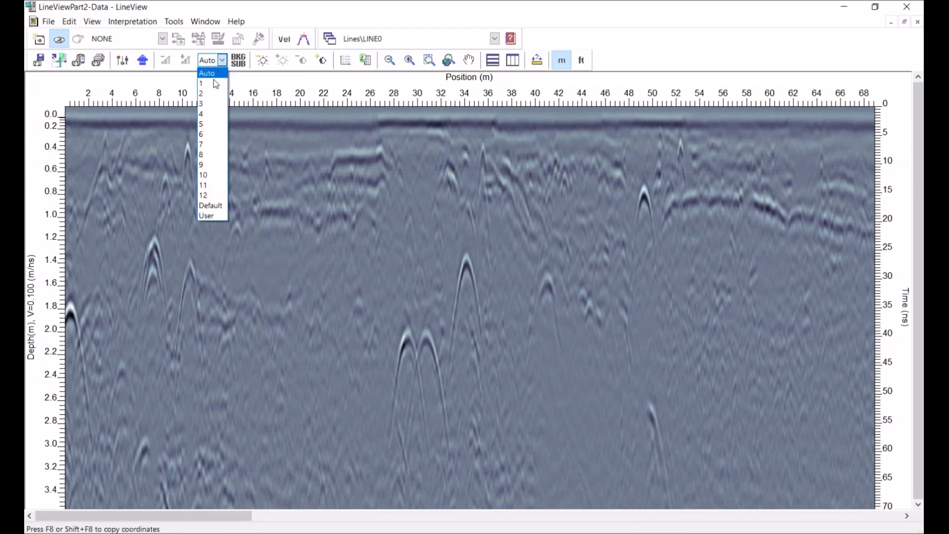
click(210, 85)
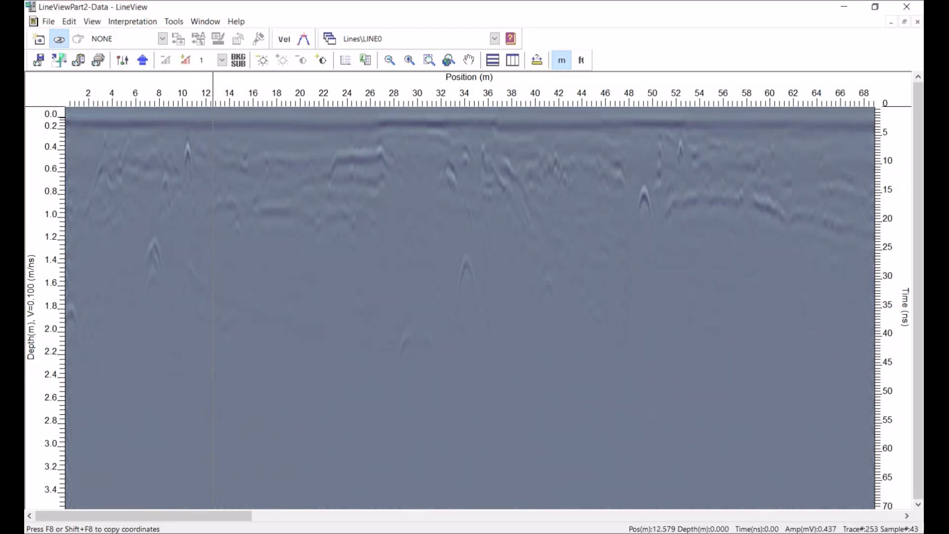
Raise LINE0's display gain level step by step to 7
click(186, 60)
click(186, 60)
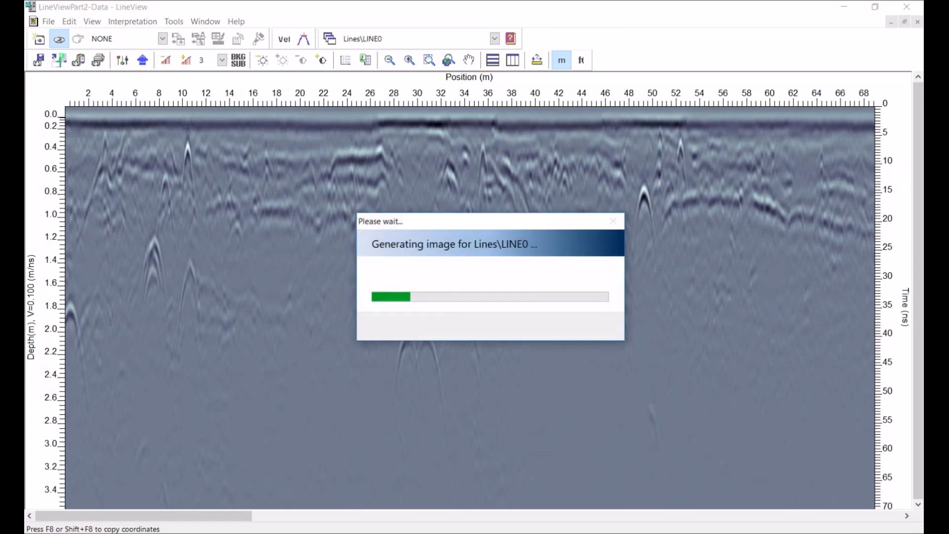
click(186, 60)
click(186, 60)
click(186, 60)
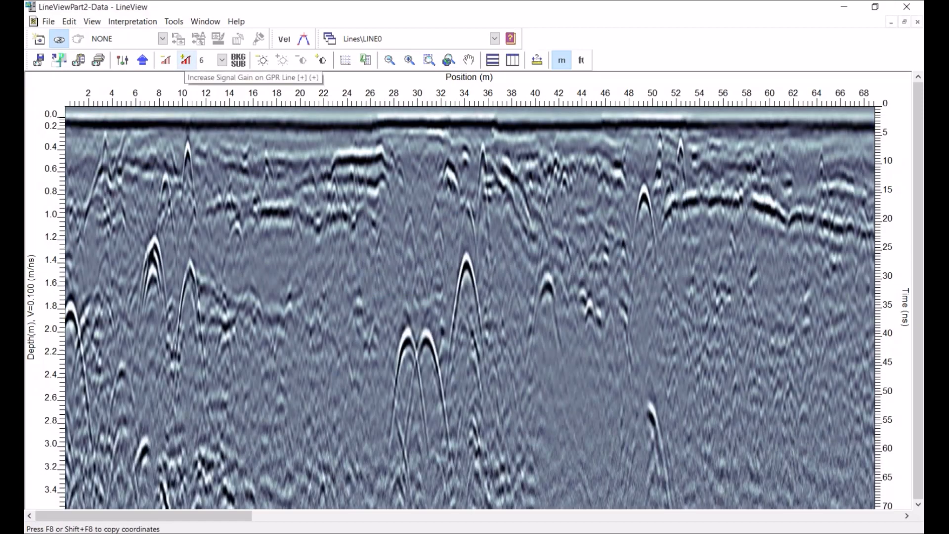
click(185, 60)
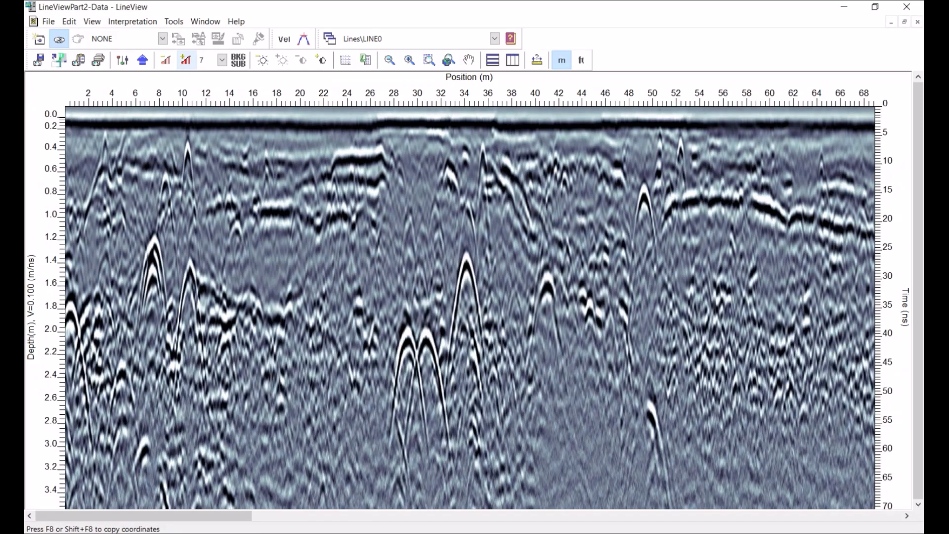
Adjust LINE0's gain level between 6 and 7, settling on level 6
click(166, 60)
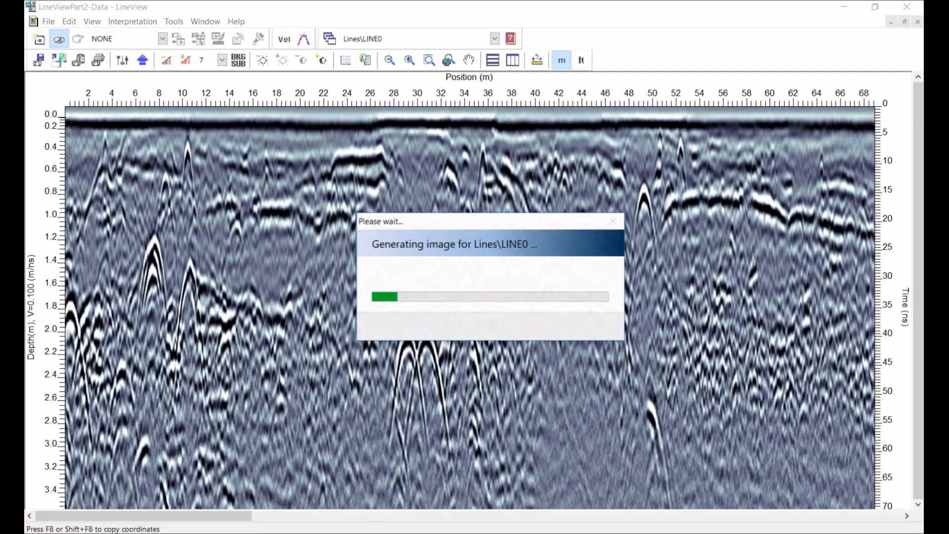
click(187, 60)
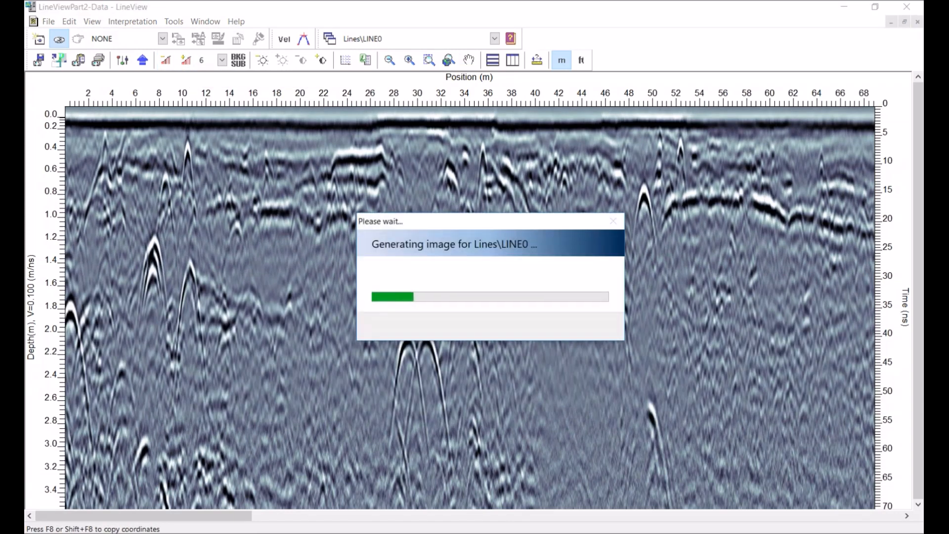
click(166, 60)
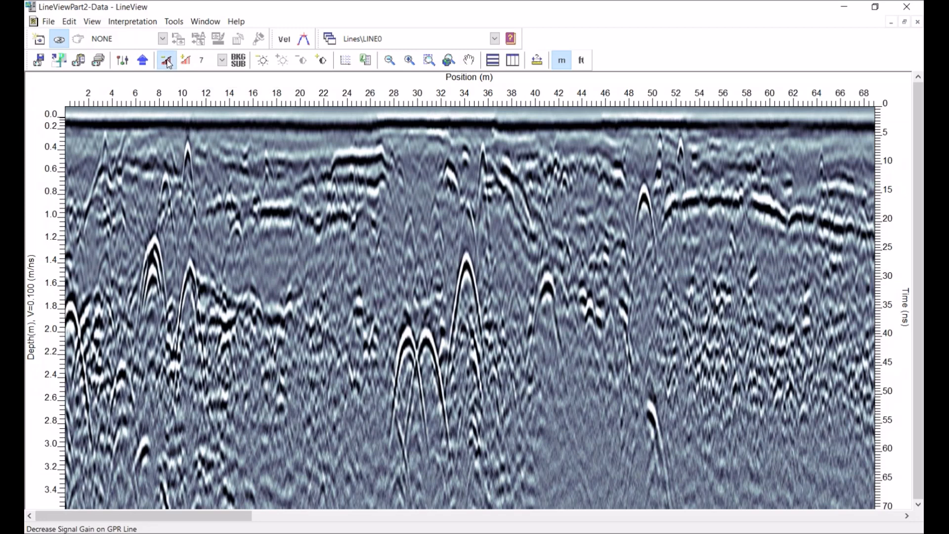
click(166, 60)
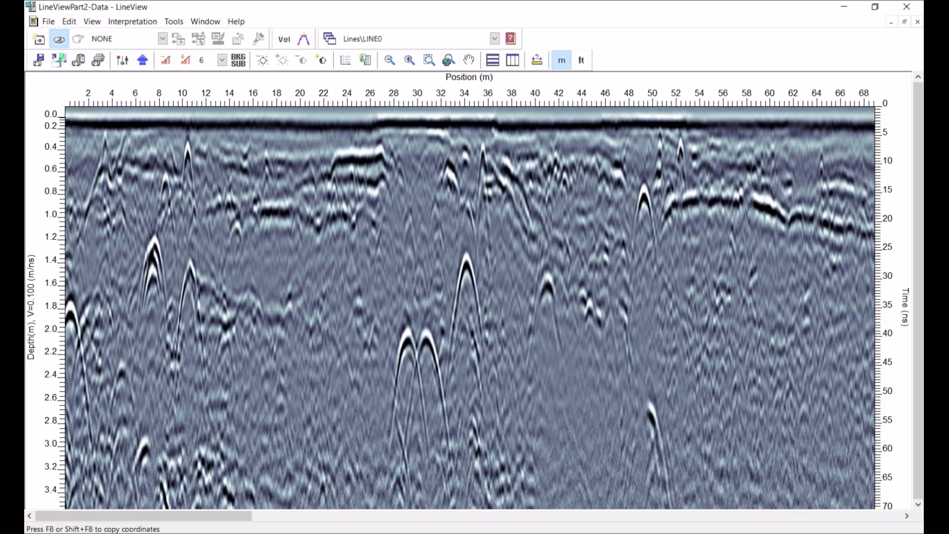
Open LINE0's view settings and review its Gain/Filter parameters
click(123, 61)
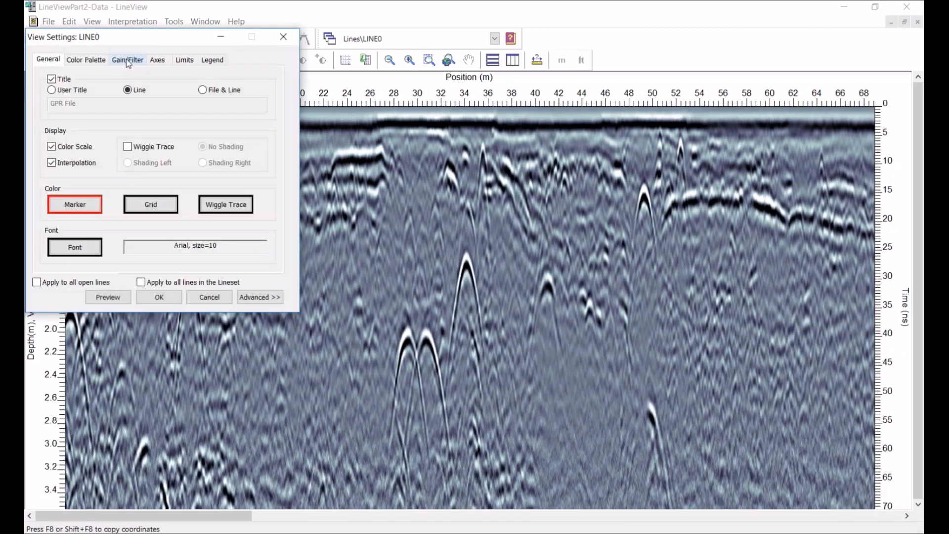
click(128, 60)
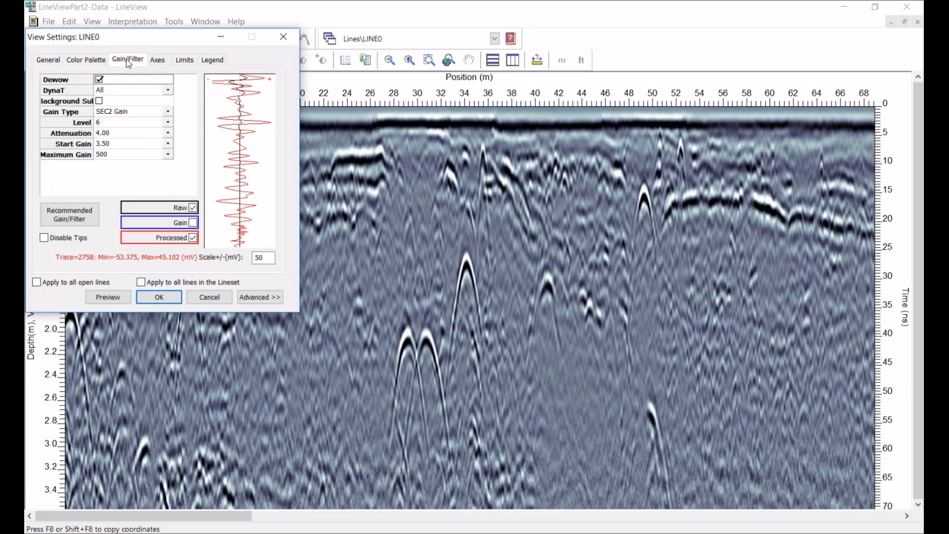
drag(154, 43, 221, 160)
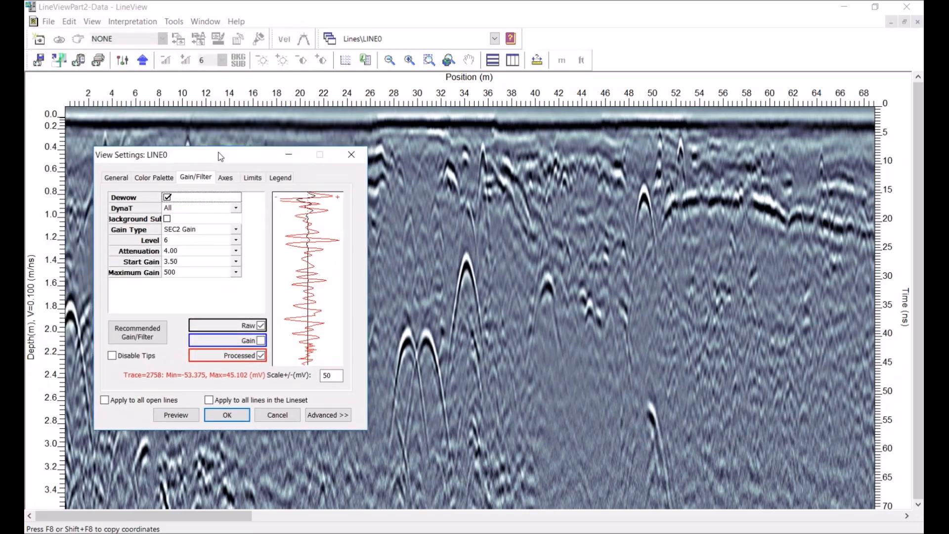
mouse_move(190, 233)
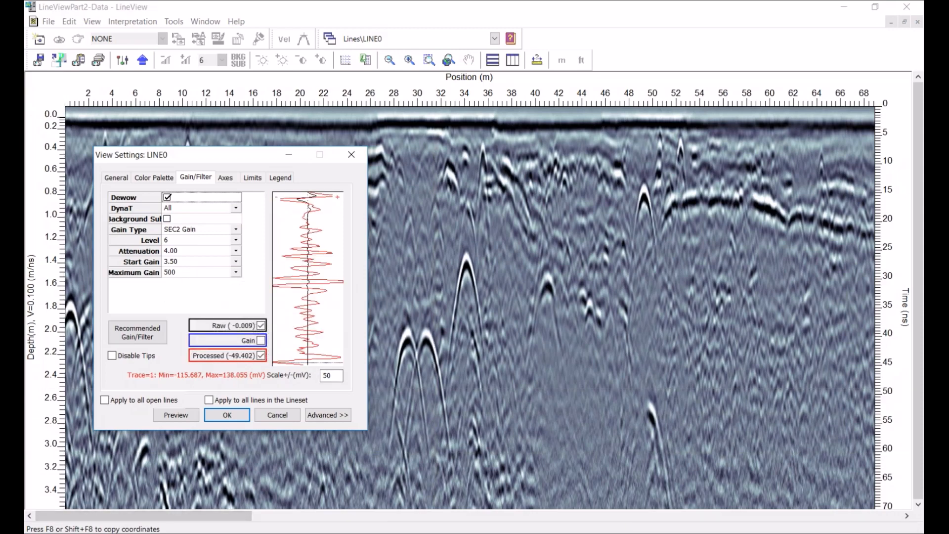
Switch to PowerPoint and present the gain concept slides, advancing to SEC Gain Parameters
key(alt+Tab)
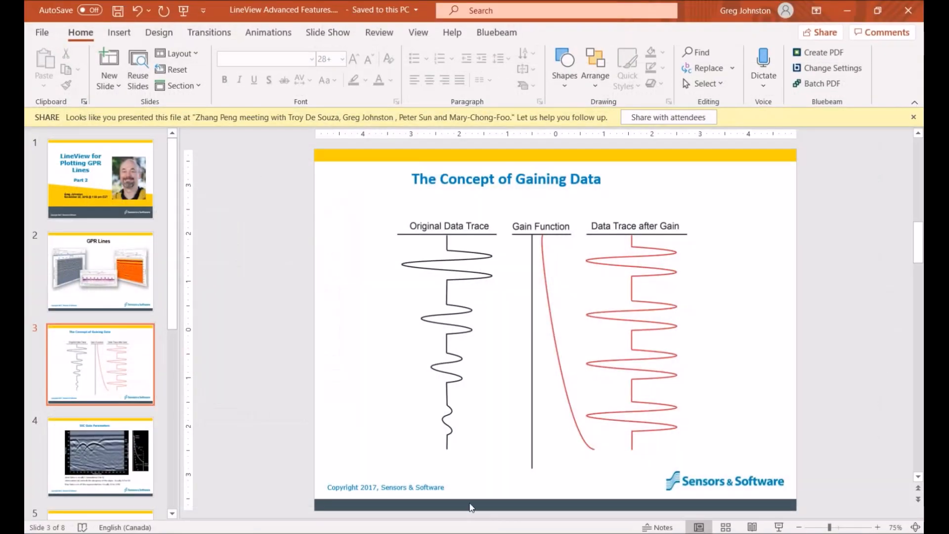
click(779, 527)
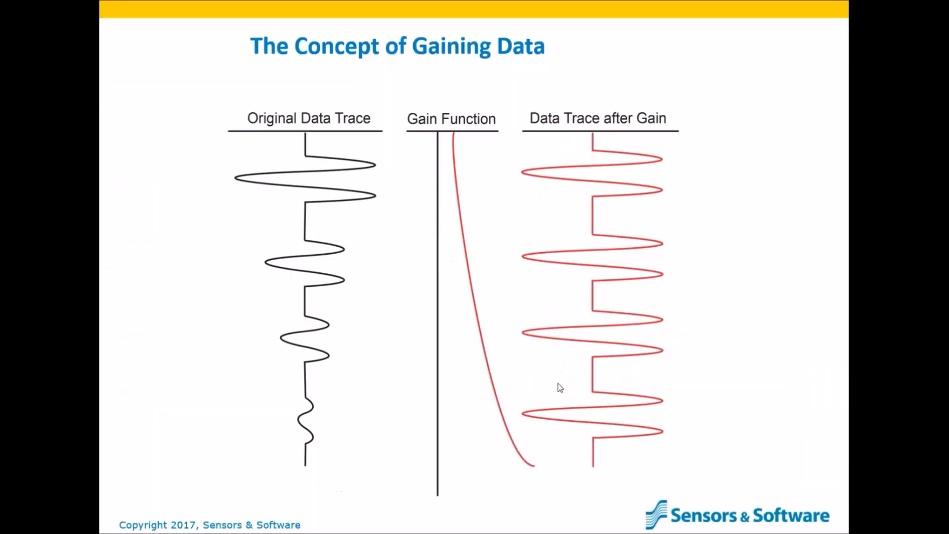
click(560, 386)
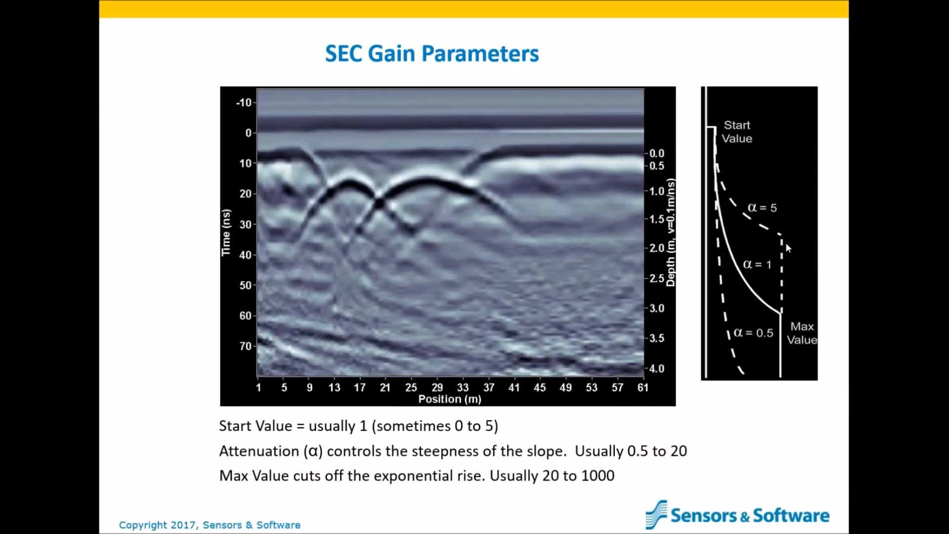
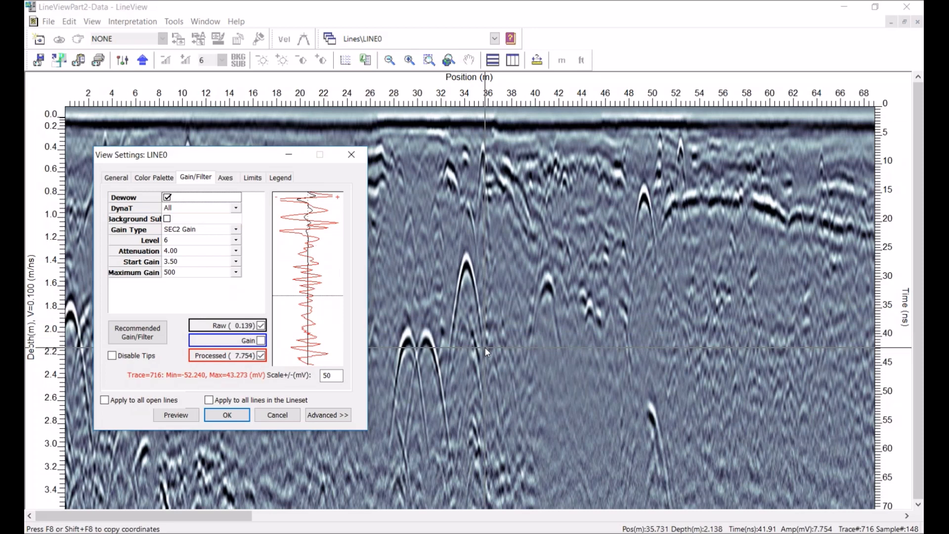
Show only the gain function curve in the trace plot, hiding the raw and processed traces
mouse_move(174, 269)
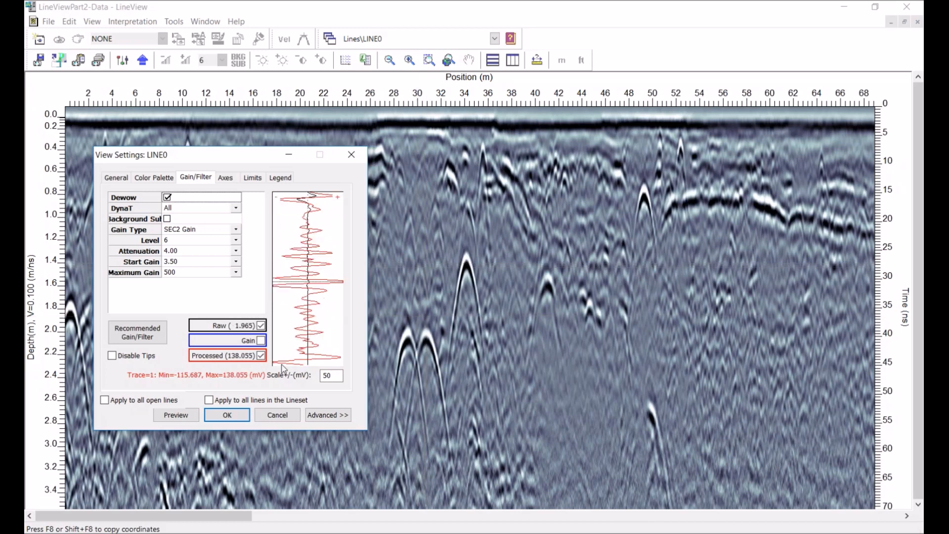
click(261, 326)
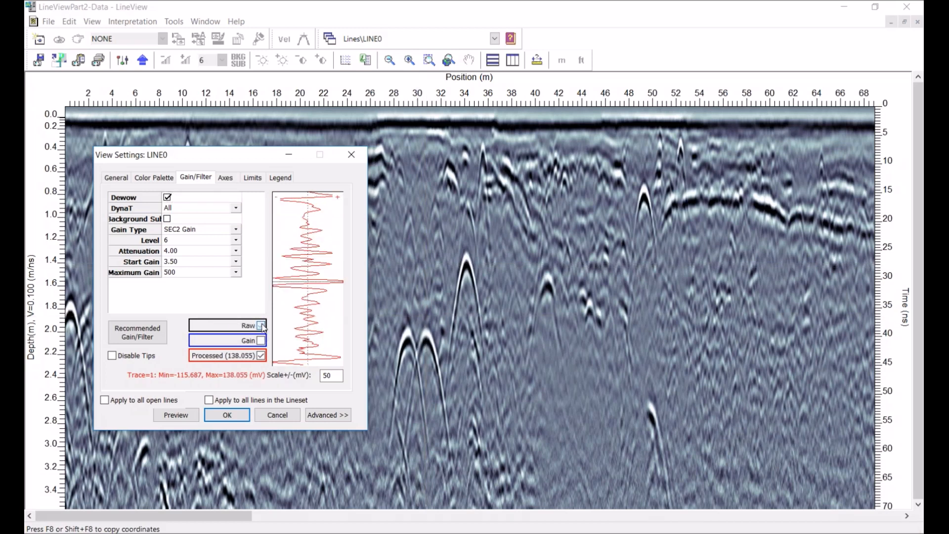
click(260, 340)
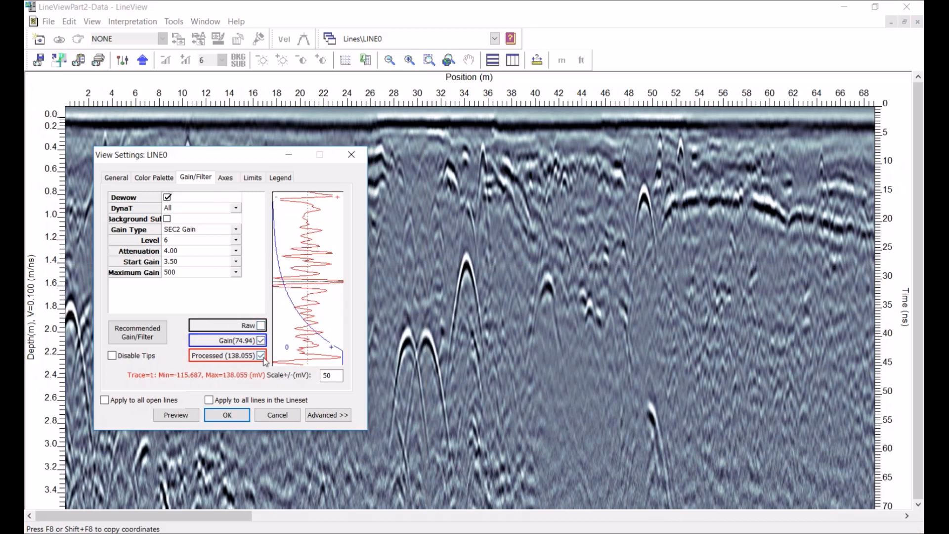
click(260, 356)
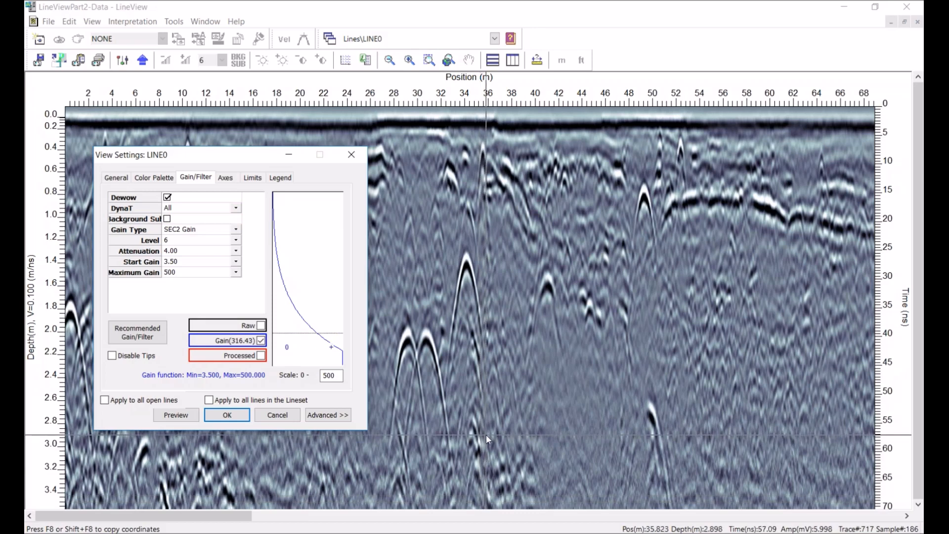
Set LINE0's gain level to 7 and preview the result
click(236, 241)
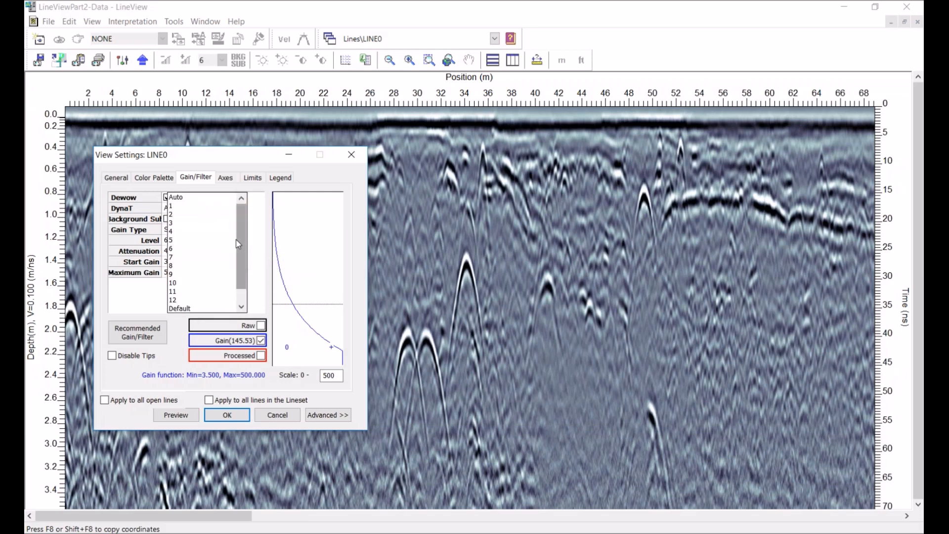
click(171, 257)
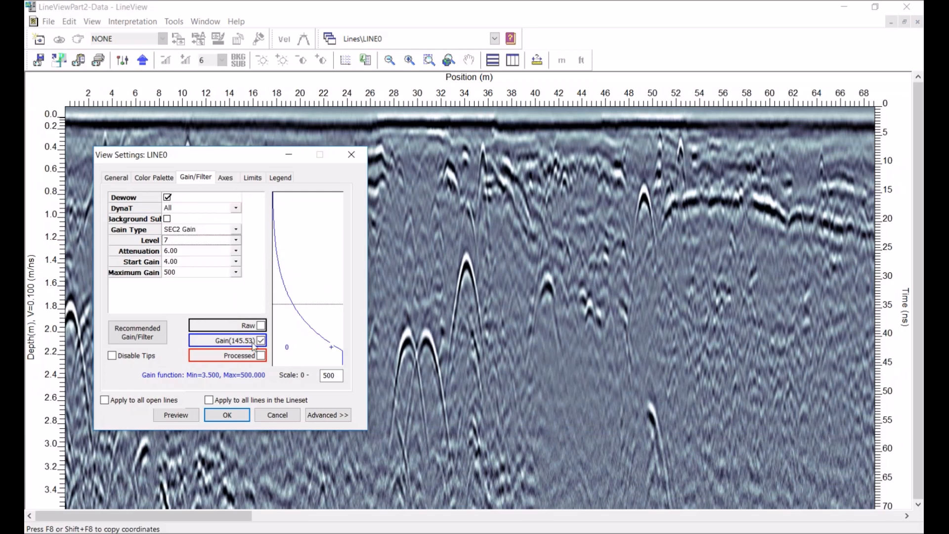
click(184, 416)
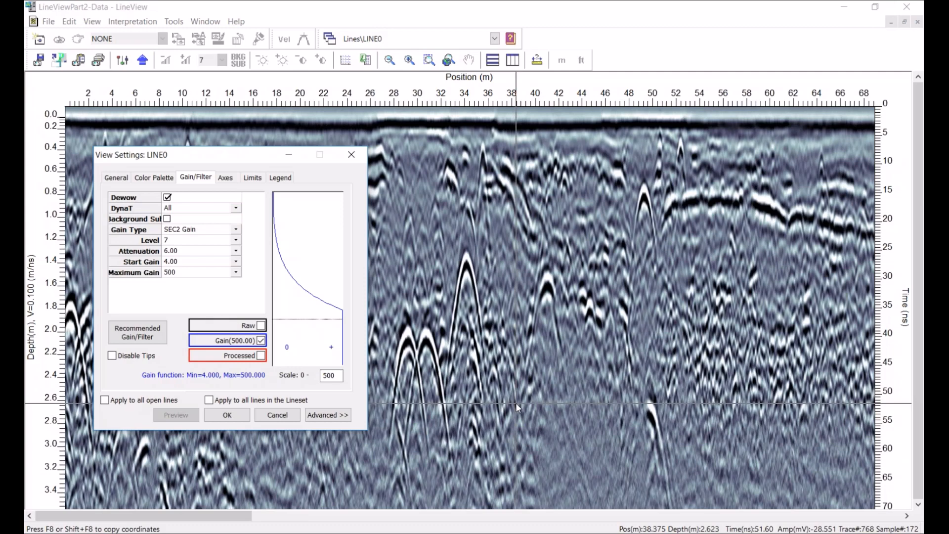
Set the attenuation to 5.00 and preview the result
mouse_move(176, 259)
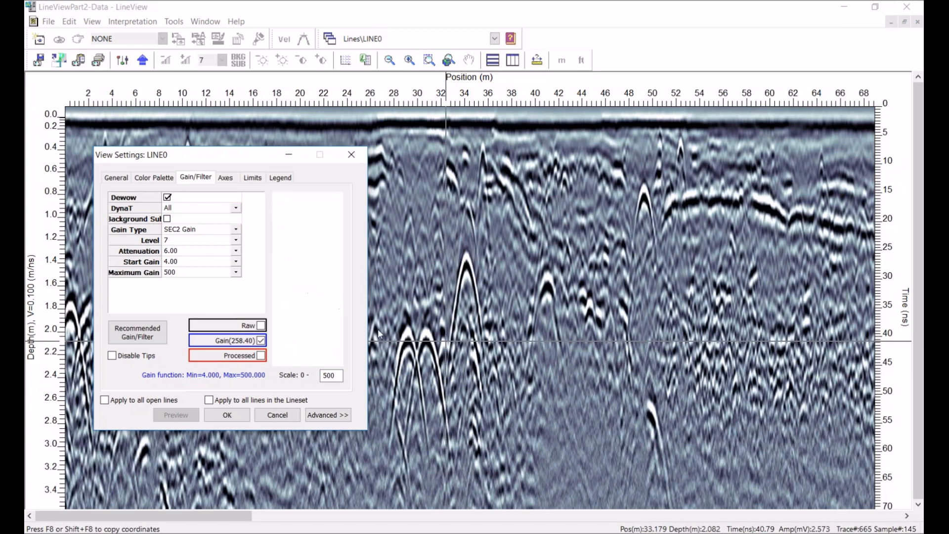
click(189, 251)
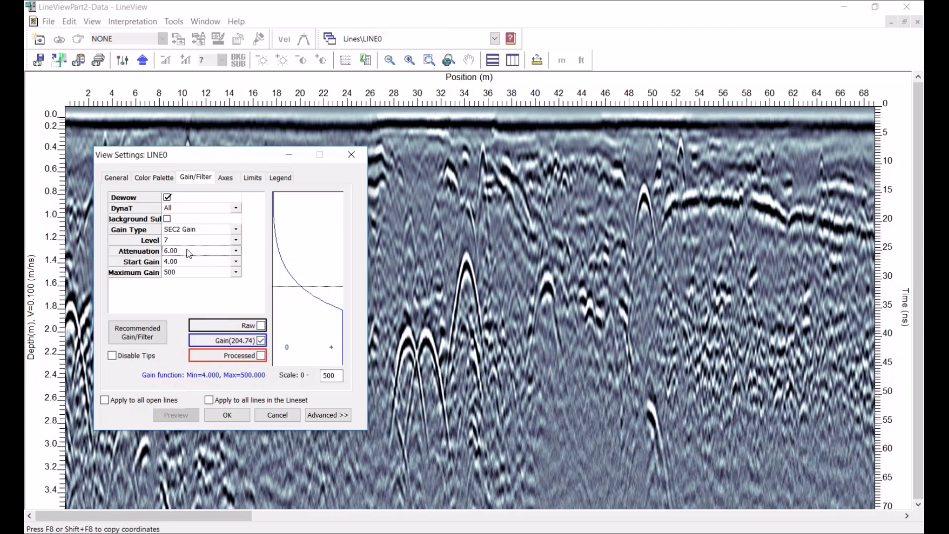
click(236, 251)
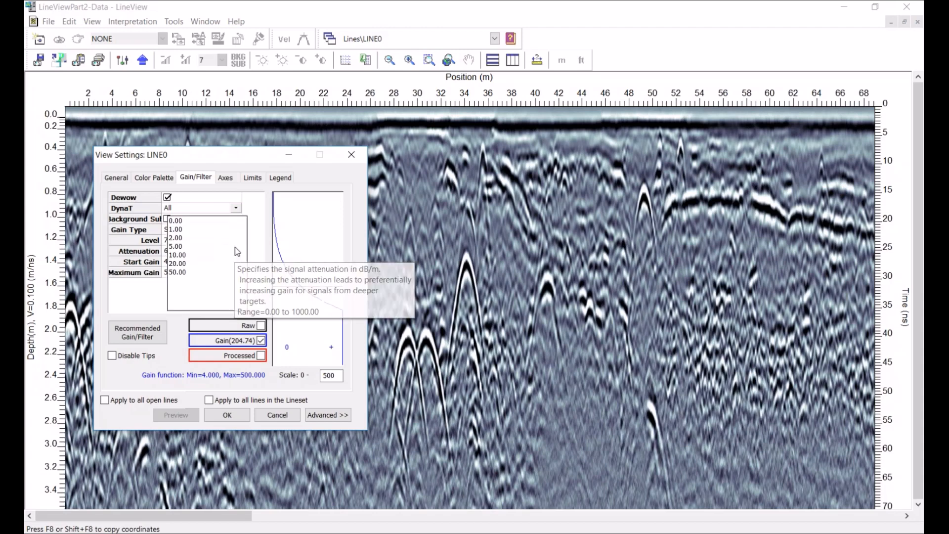
click(179, 246)
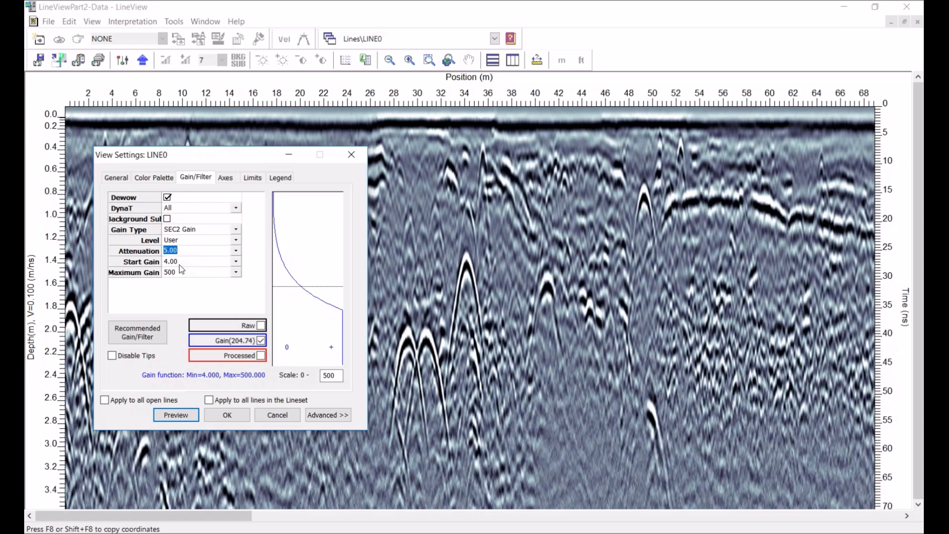
click(176, 415)
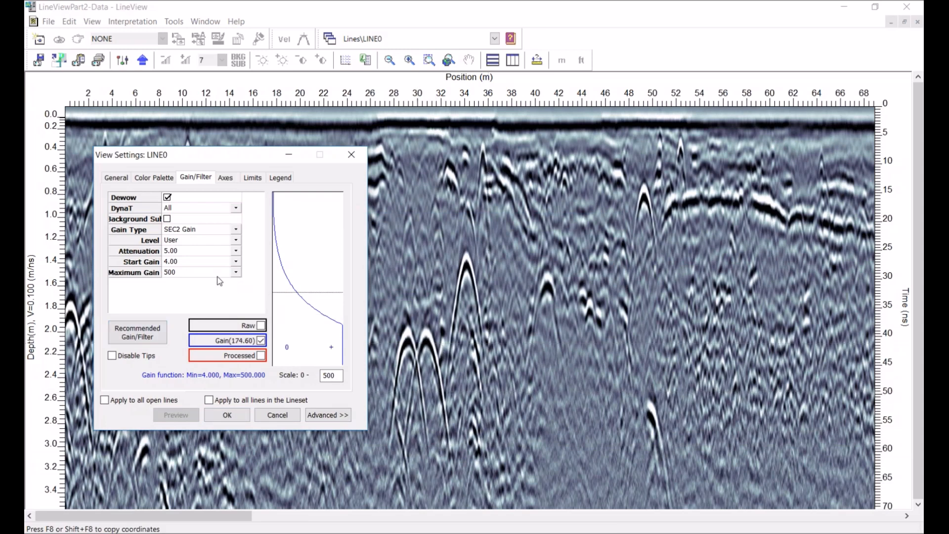
Set the attenuation to 6 and preview the result
click(197, 248)
text(6)
key(Tab)
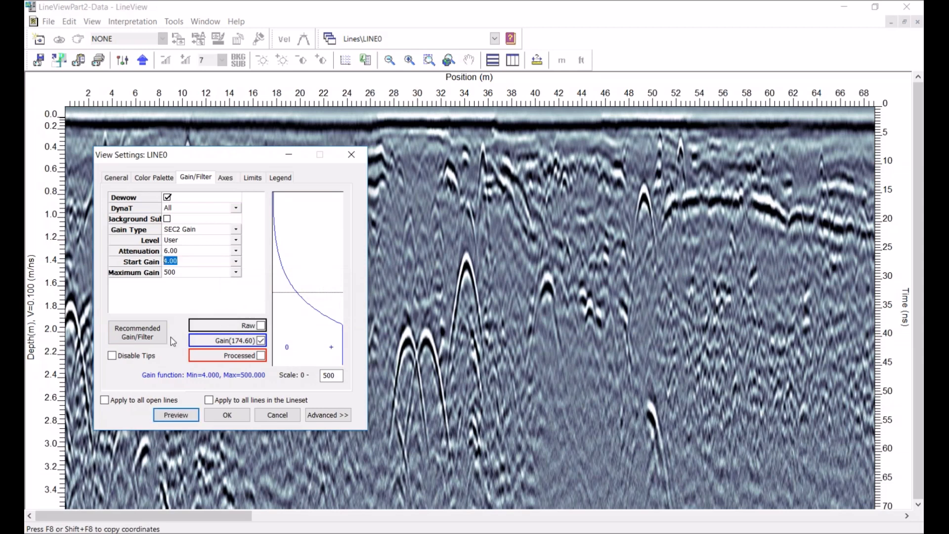
click(177, 415)
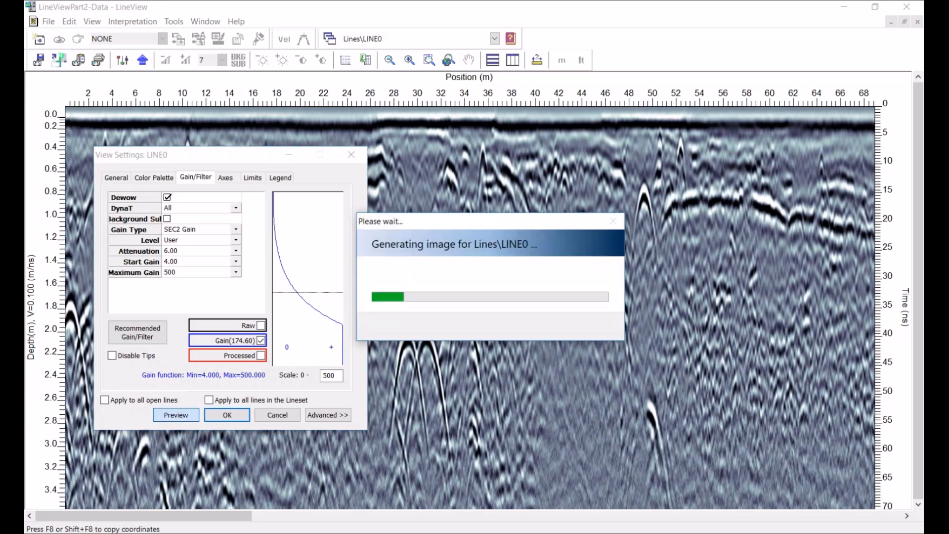
Set the attenuation back to 5 and preview the result
click(184, 251)
text(5)
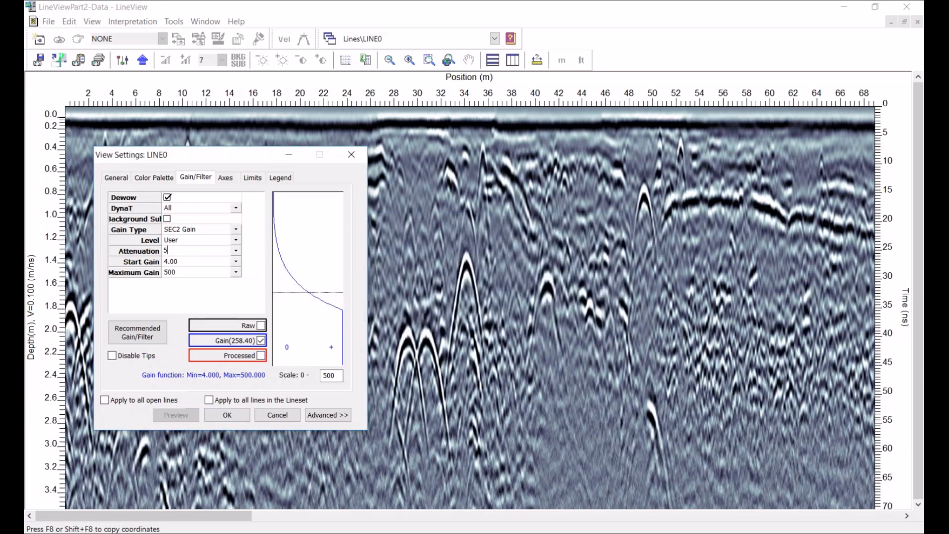
key(Return)
click(178, 415)
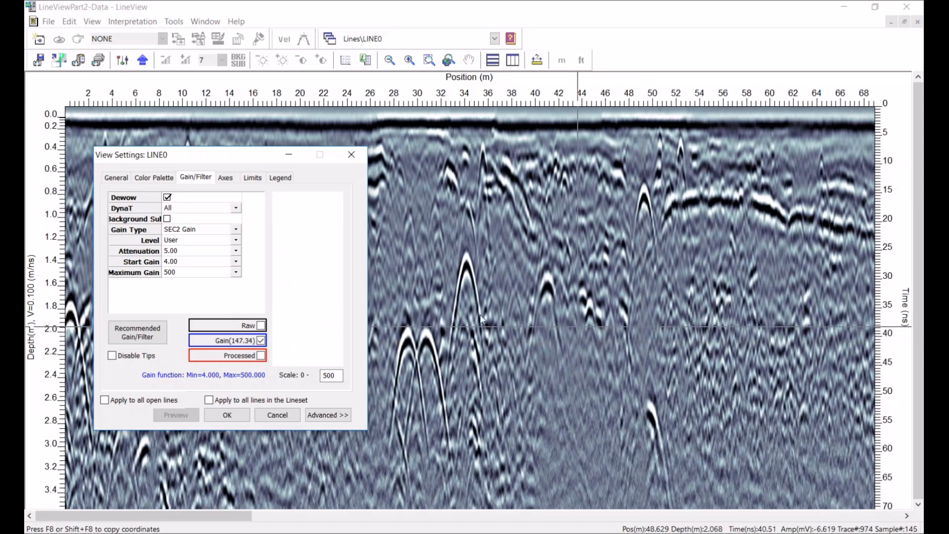
Set the start gain to 2 and preview the result
click(184, 257)
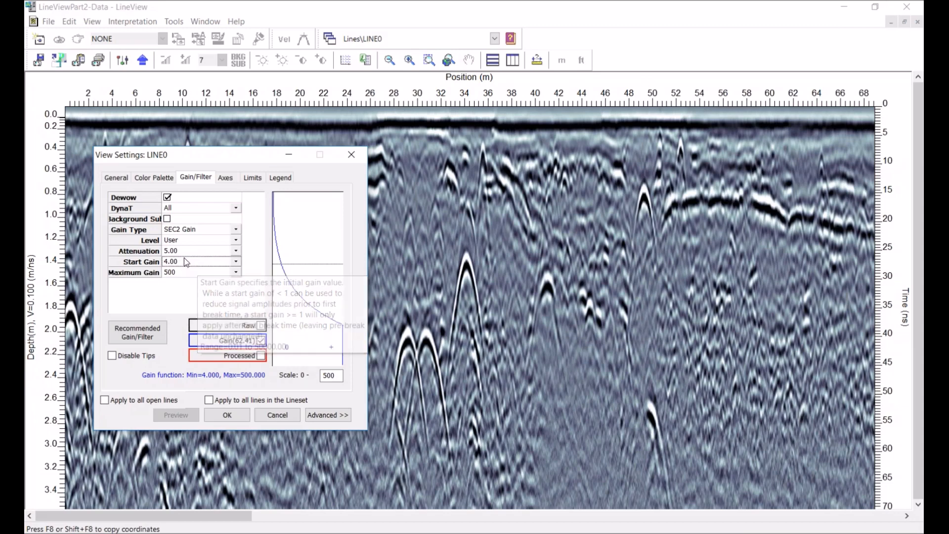
text(2)
key(Tab)
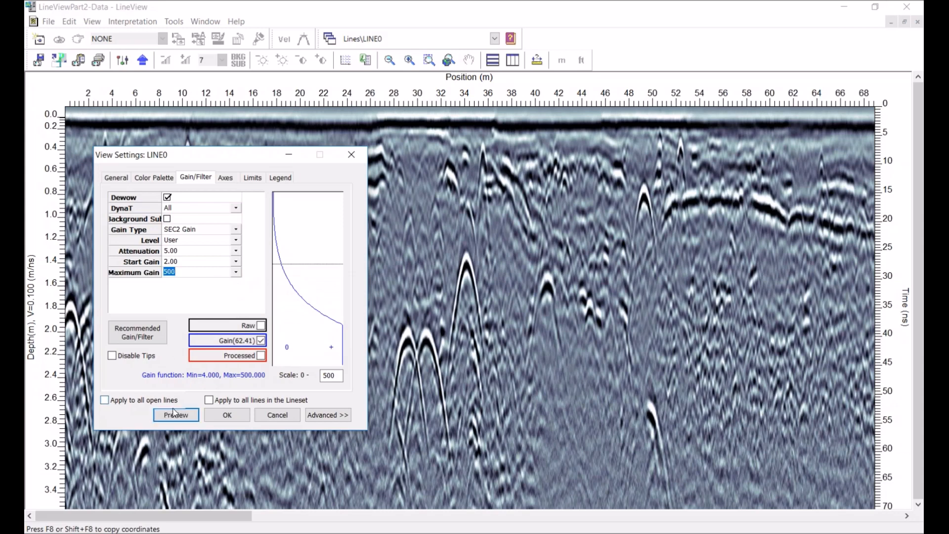
click(175, 415)
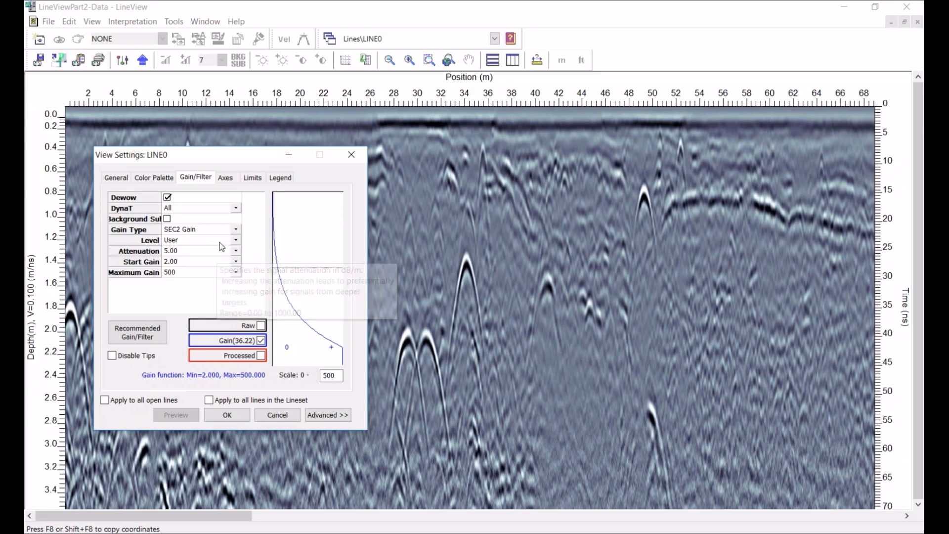
Set LINE0's gain type to None and apply the view settings
click(237, 230)
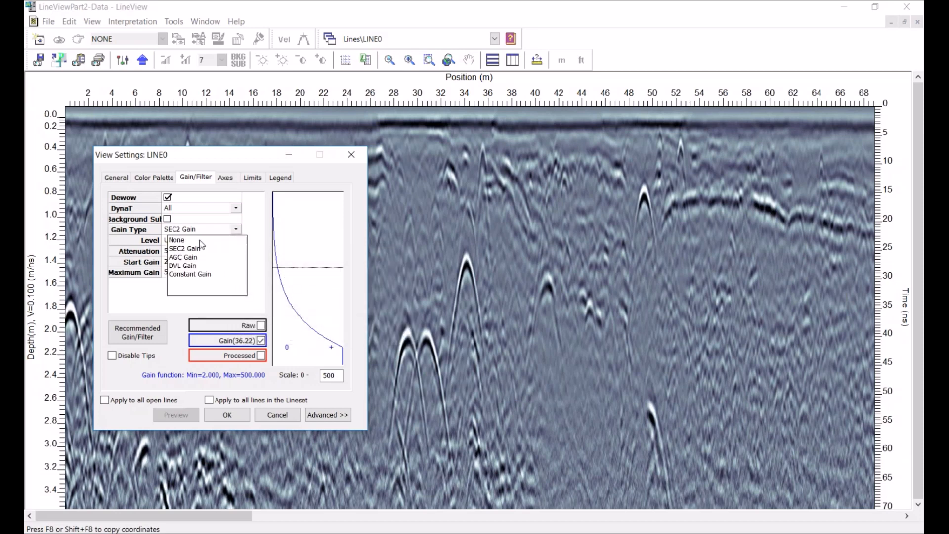
click(183, 239)
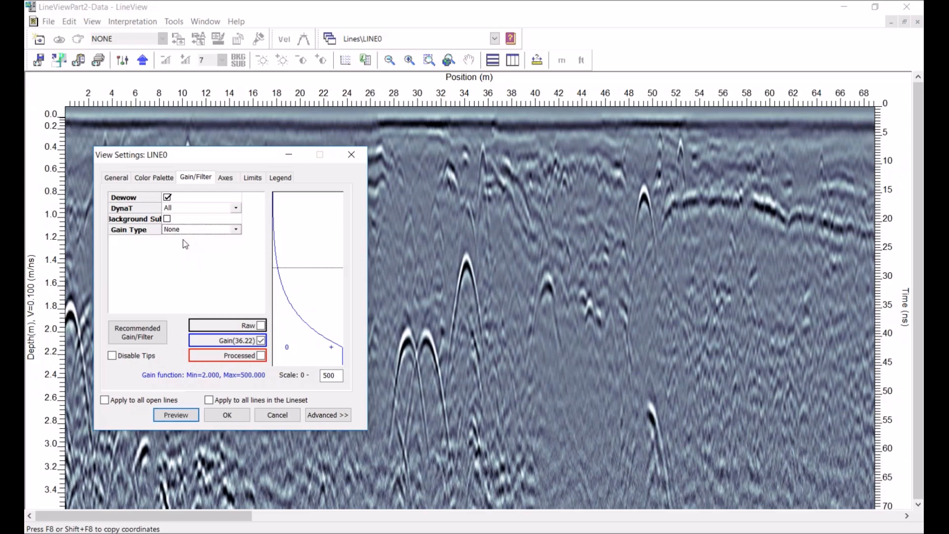
click(227, 415)
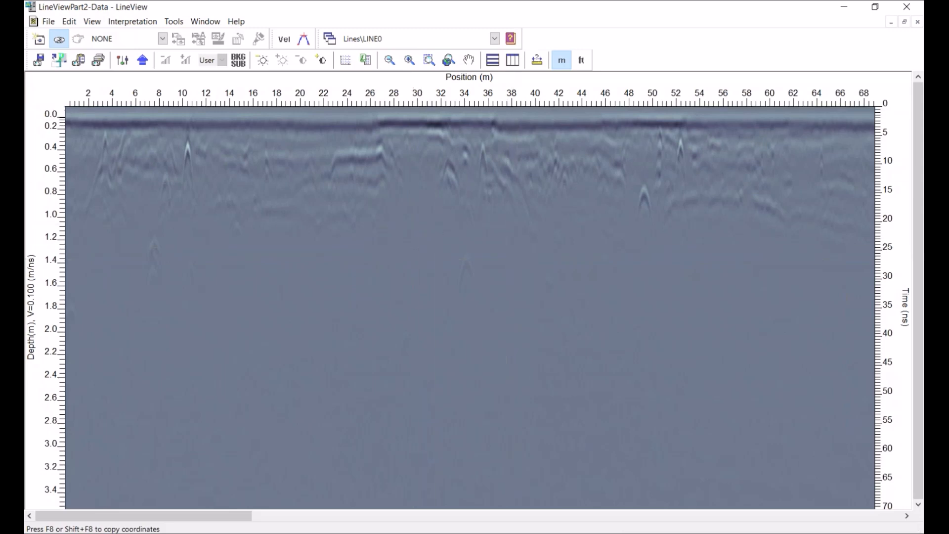
Switch to the WilliamRiver line and set its gain type to None in the view settings
click(494, 39)
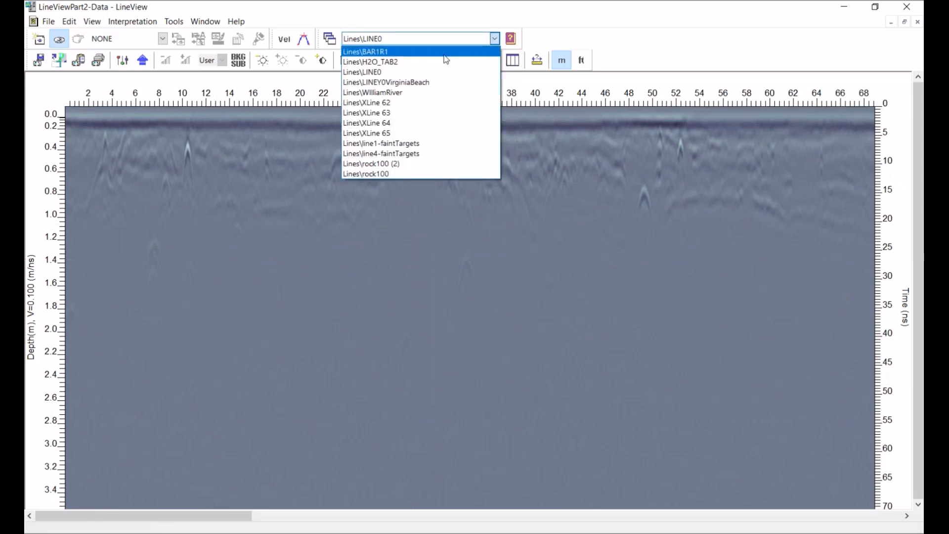
click(392, 93)
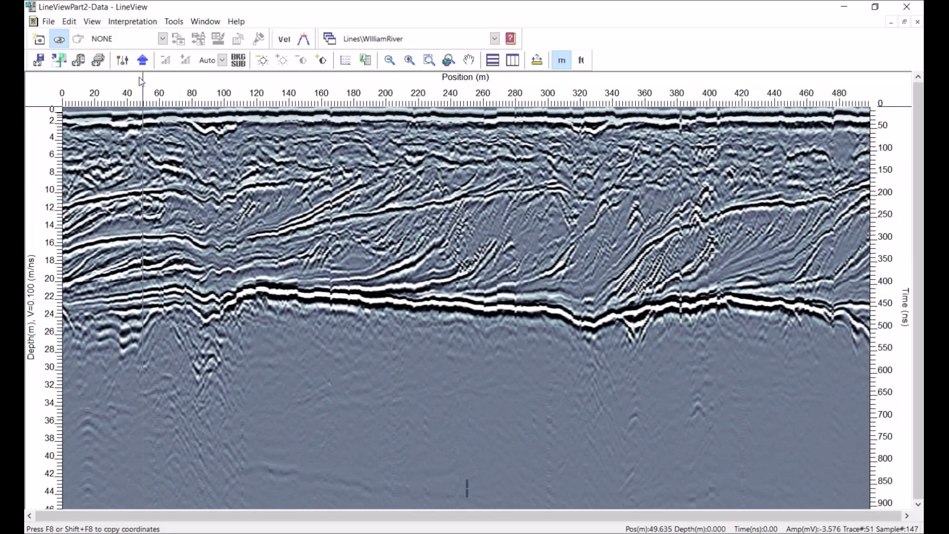
click(123, 61)
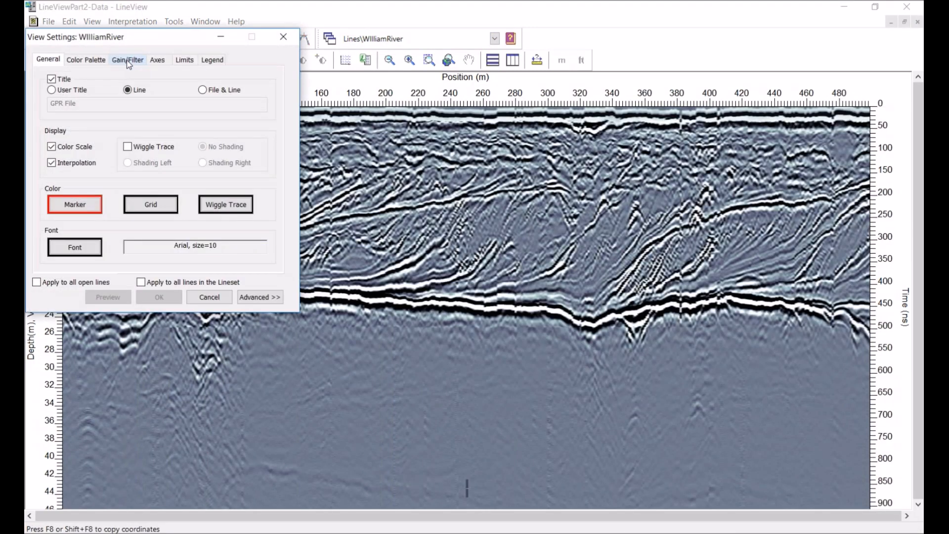
click(128, 60)
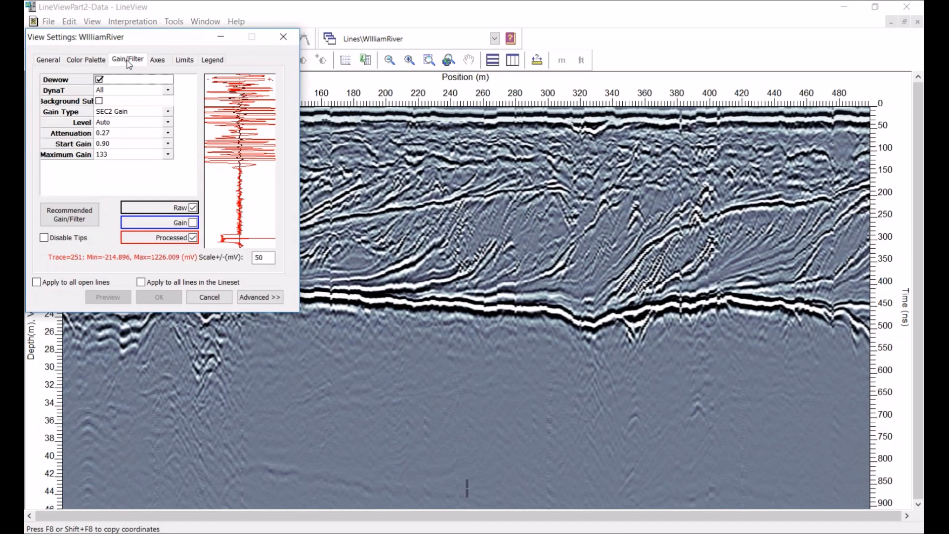
click(146, 115)
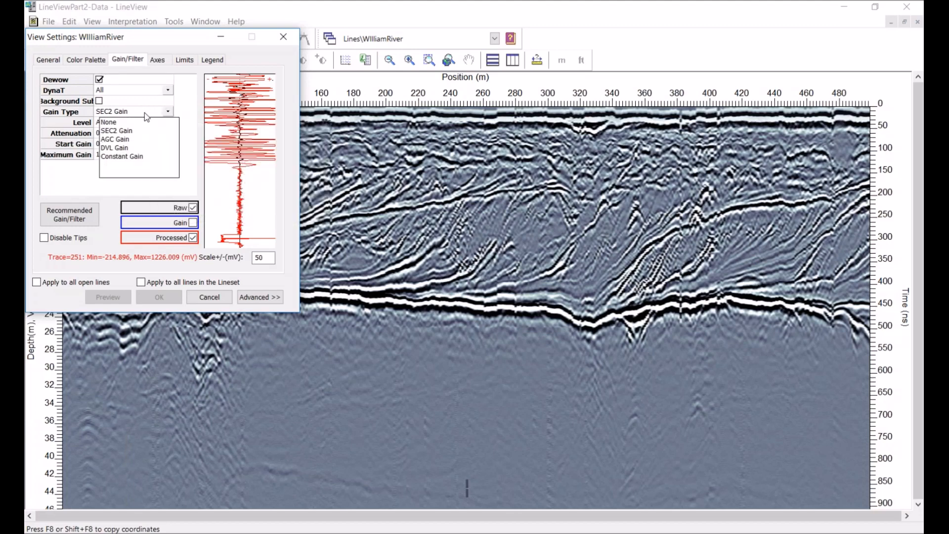
click(117, 121)
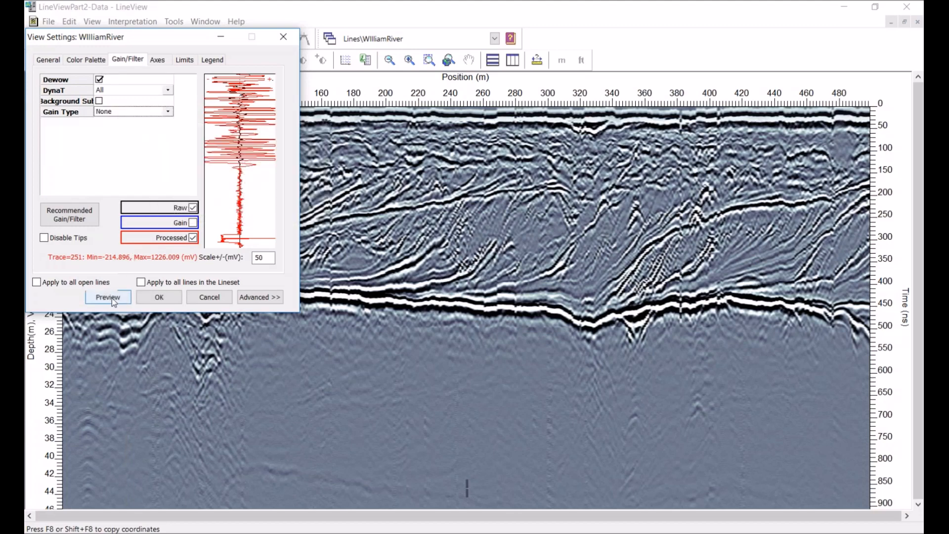
click(158, 298)
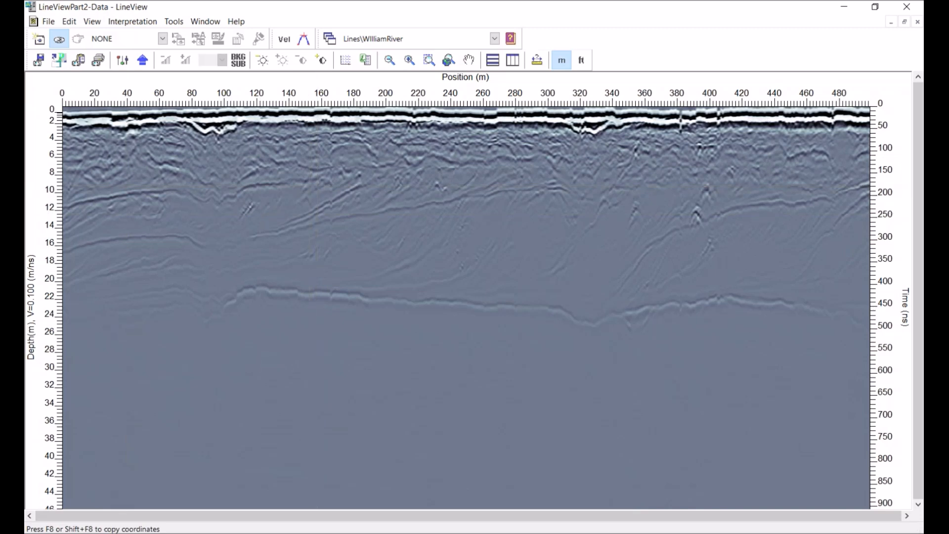
Set the WilliamRiver line's gain type to AGC Gain and apply the view settings
scroll(438, 254, right, 1)
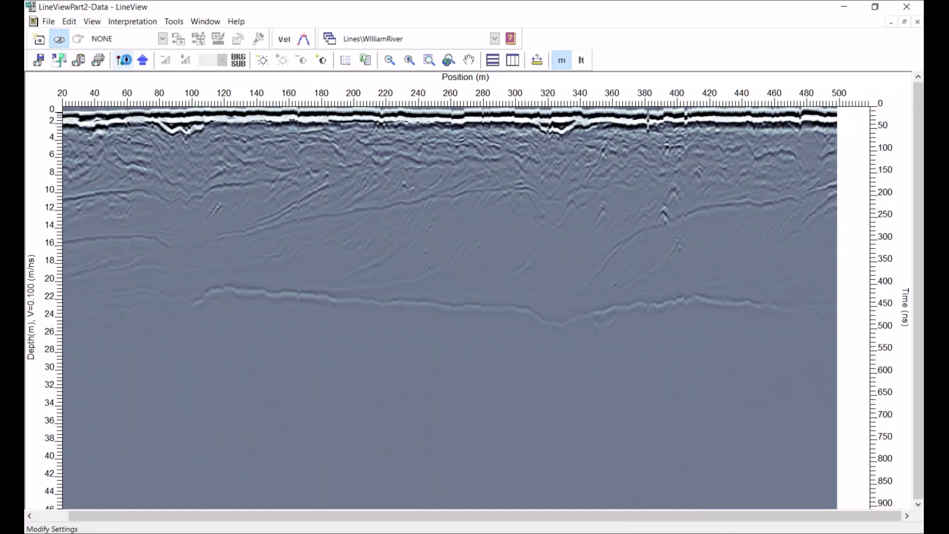
click(123, 61)
click(124, 60)
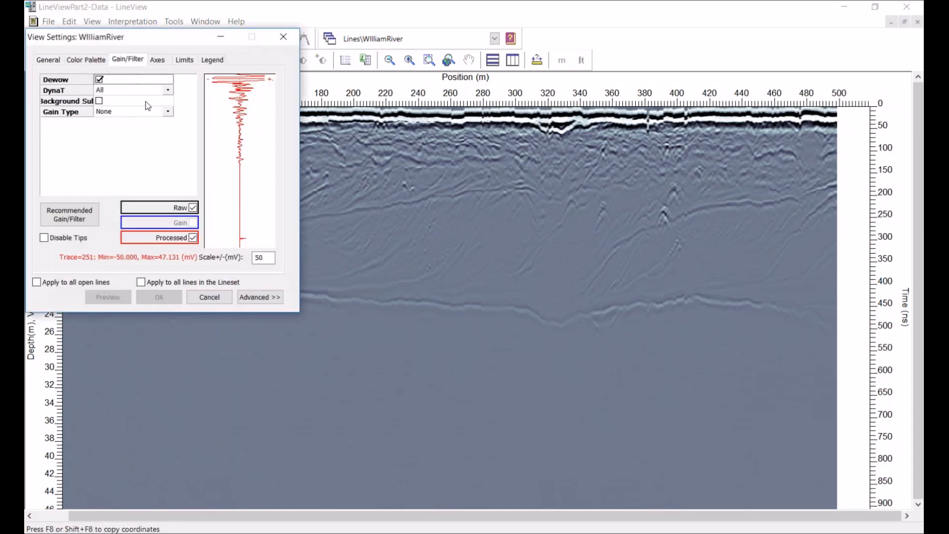
click(168, 113)
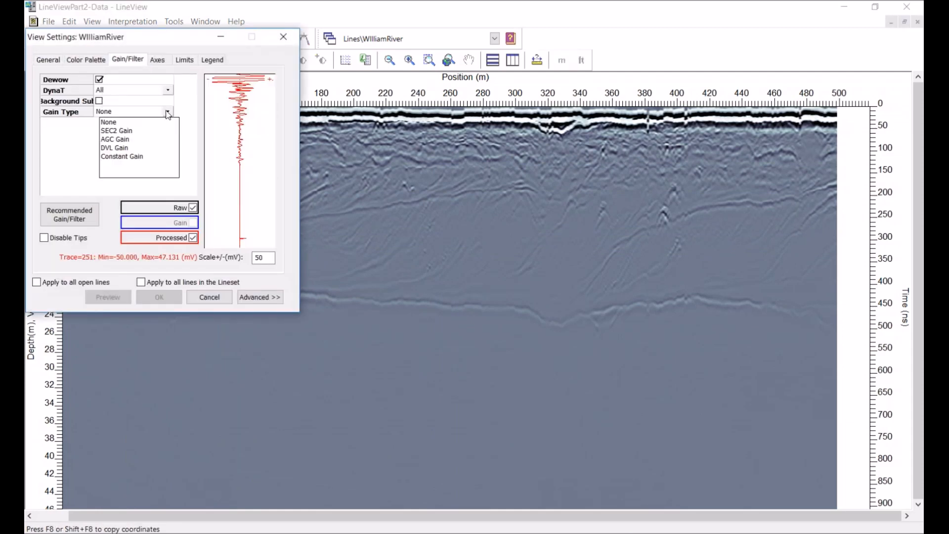
click(123, 142)
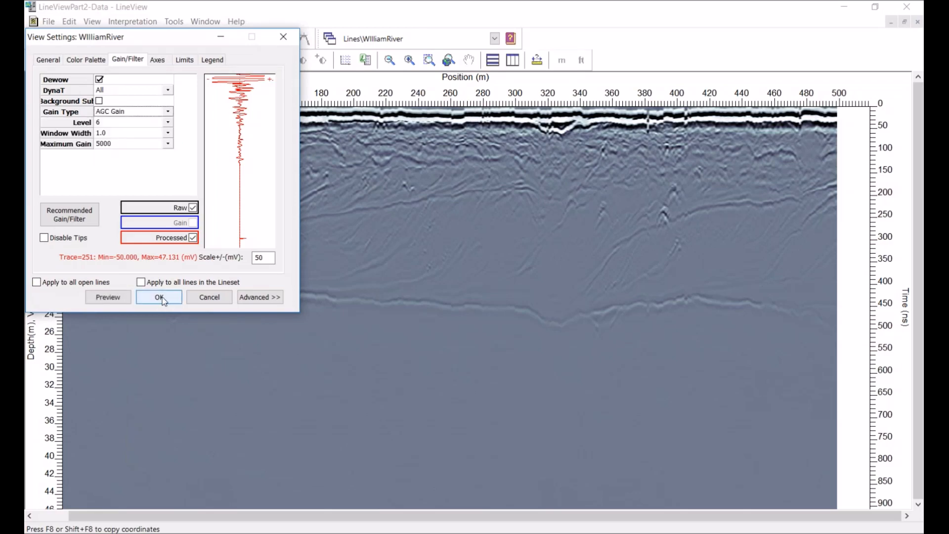
click(158, 298)
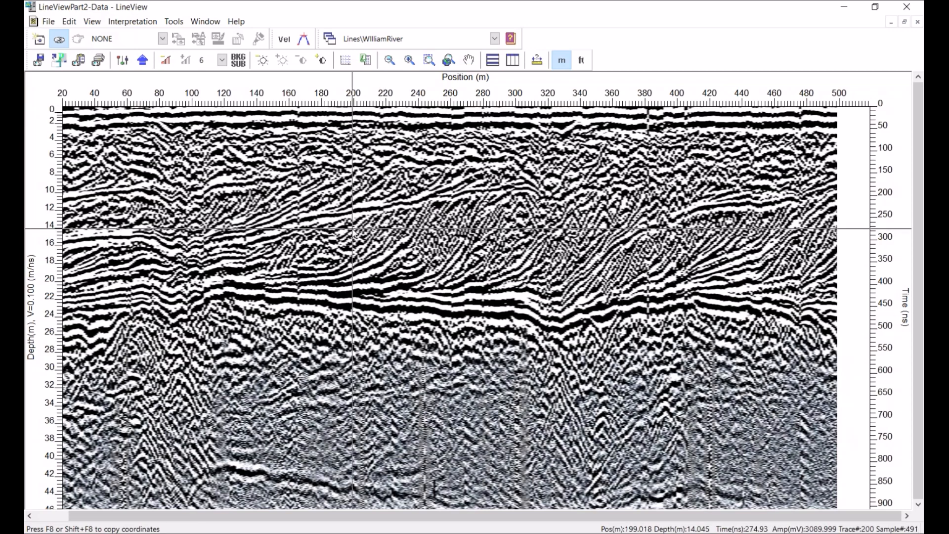
Drop the WilliamRiver line's gain level to 1, then raise it one step at a time back to 6
click(223, 60)
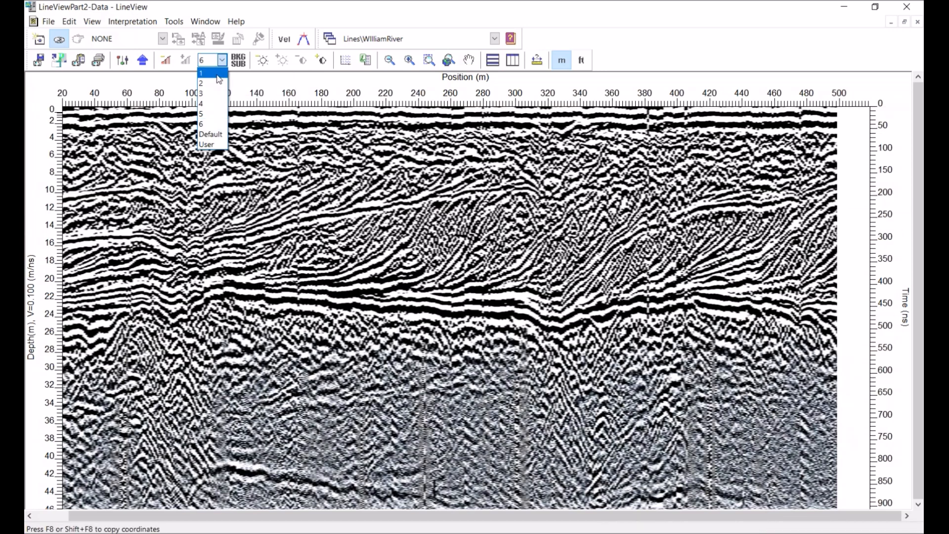
click(217, 74)
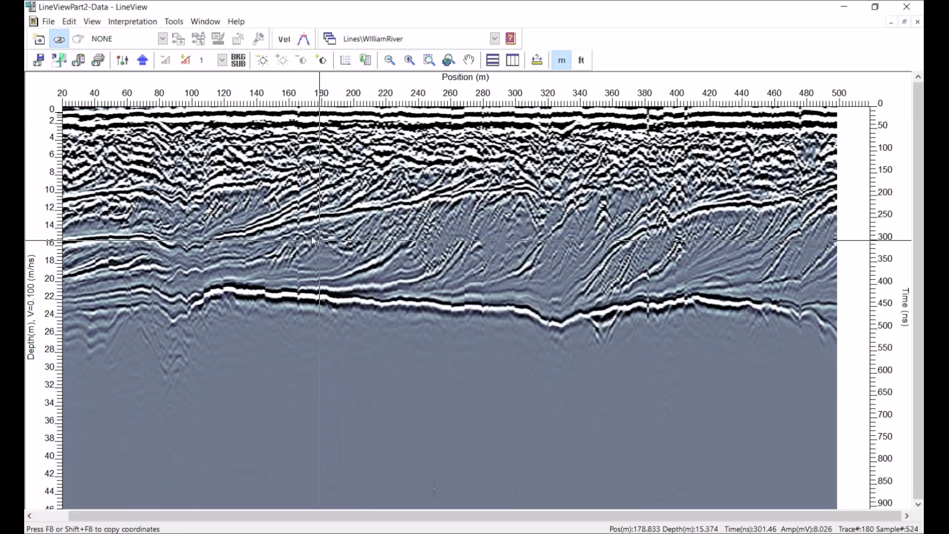
click(186, 60)
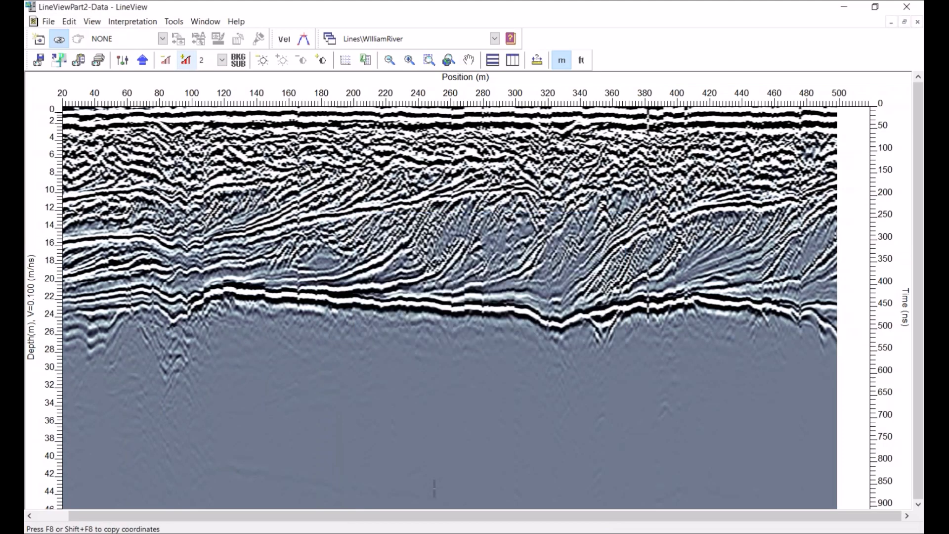
click(186, 60)
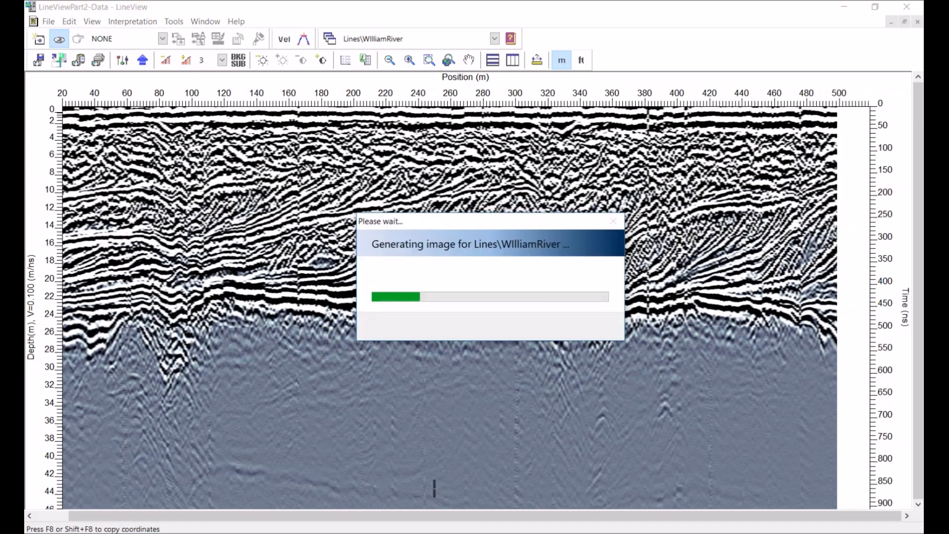
click(186, 60)
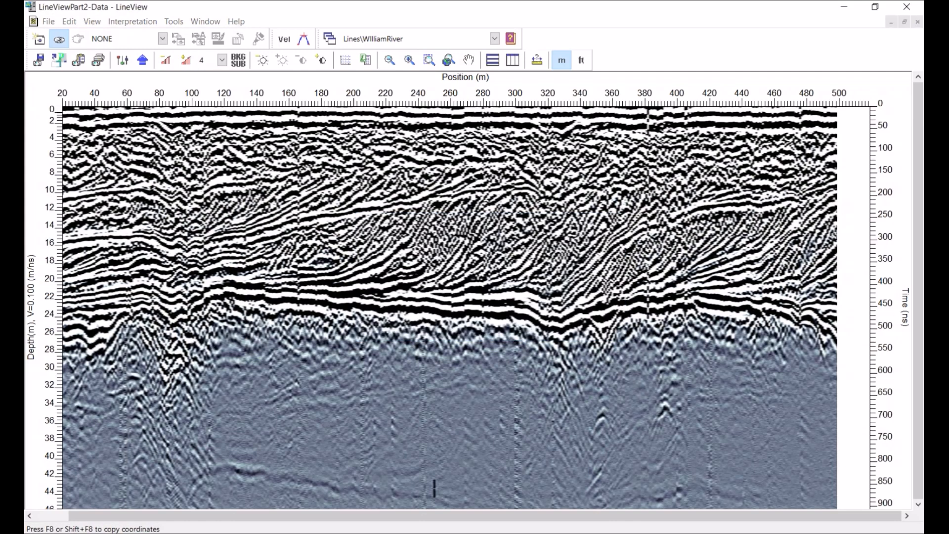
click(185, 59)
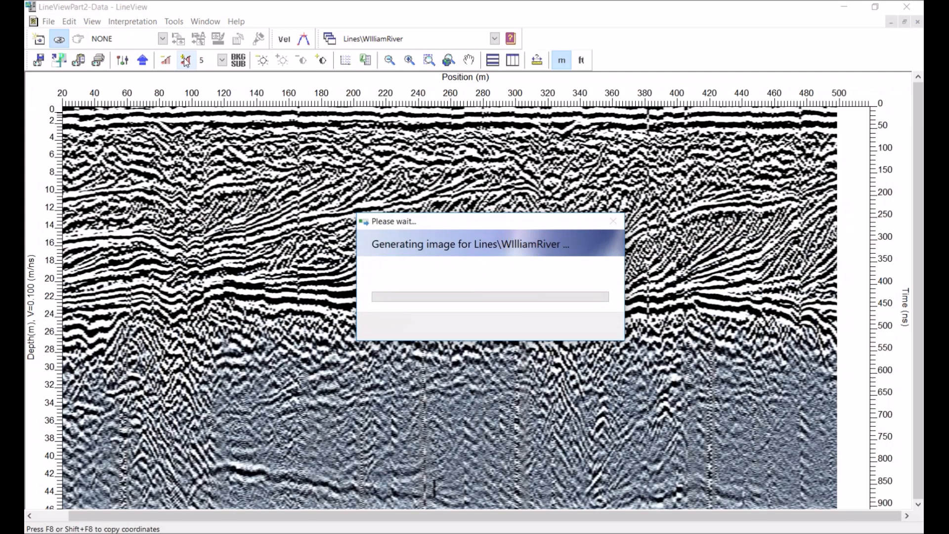
click(184, 60)
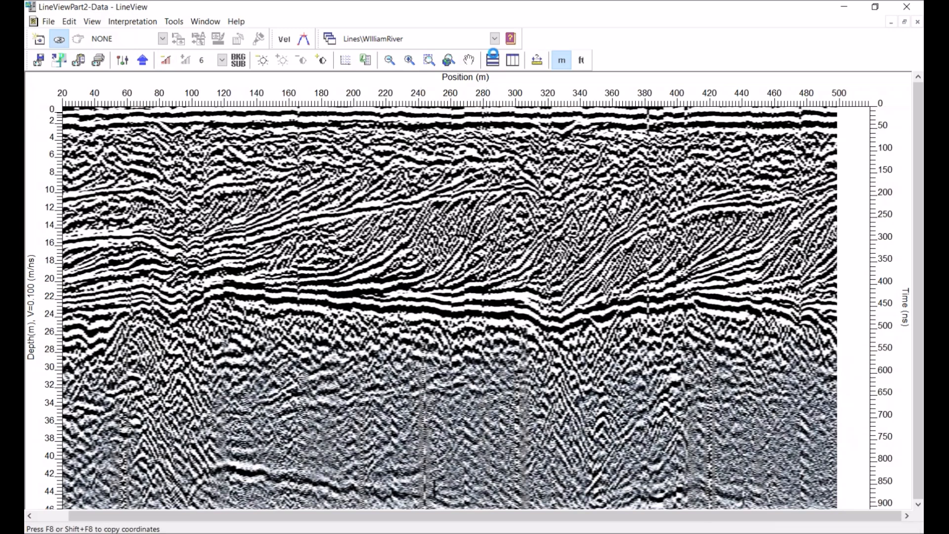
Switch to the LINE0 line and set its gain type to AGC Gain in the view settings
click(494, 40)
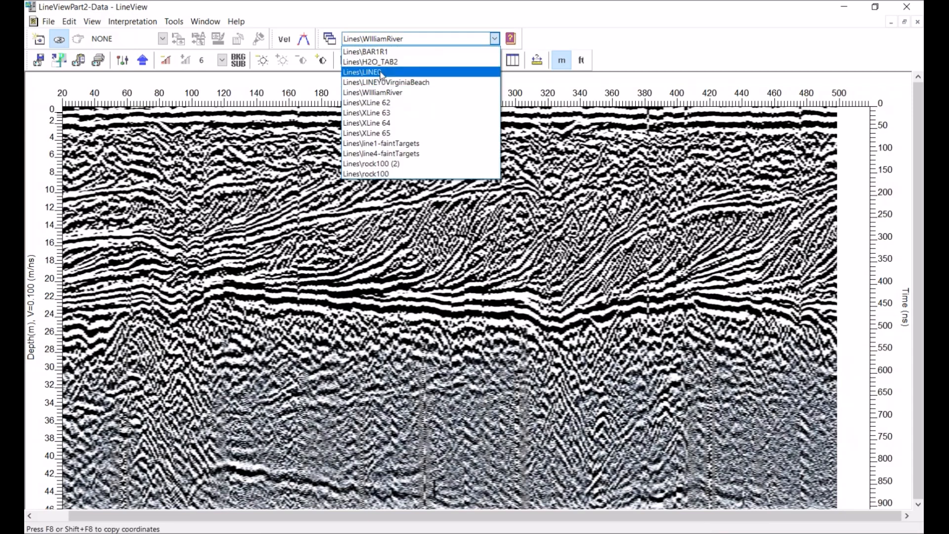
click(380, 72)
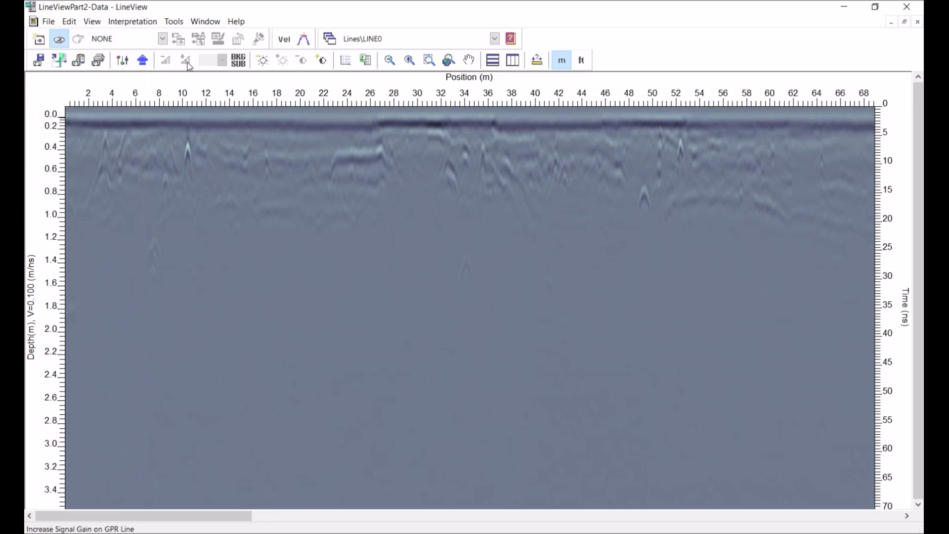
click(129, 64)
click(130, 61)
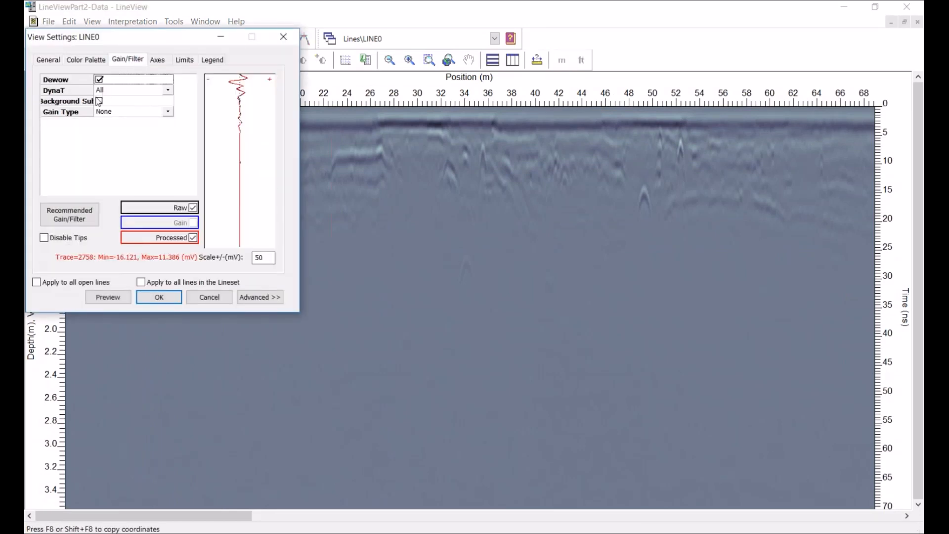
click(155, 113)
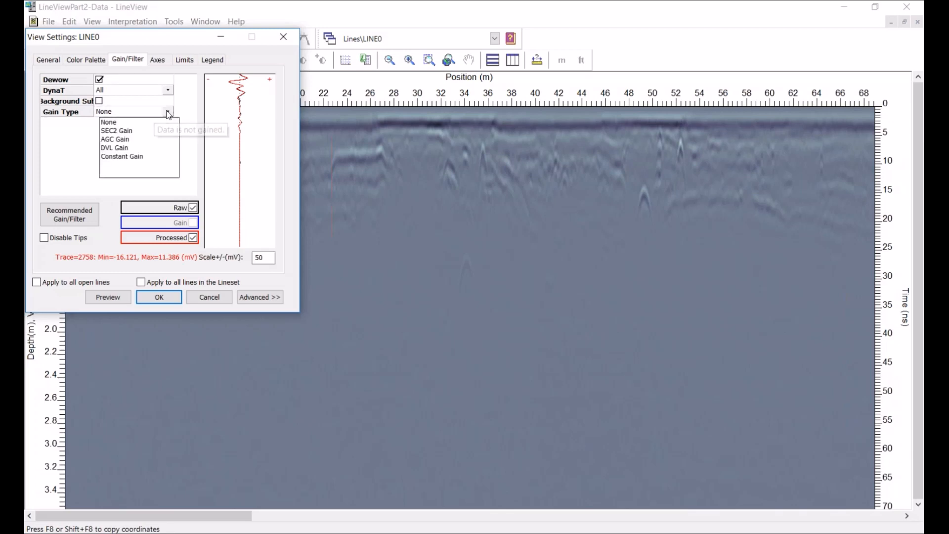
click(116, 142)
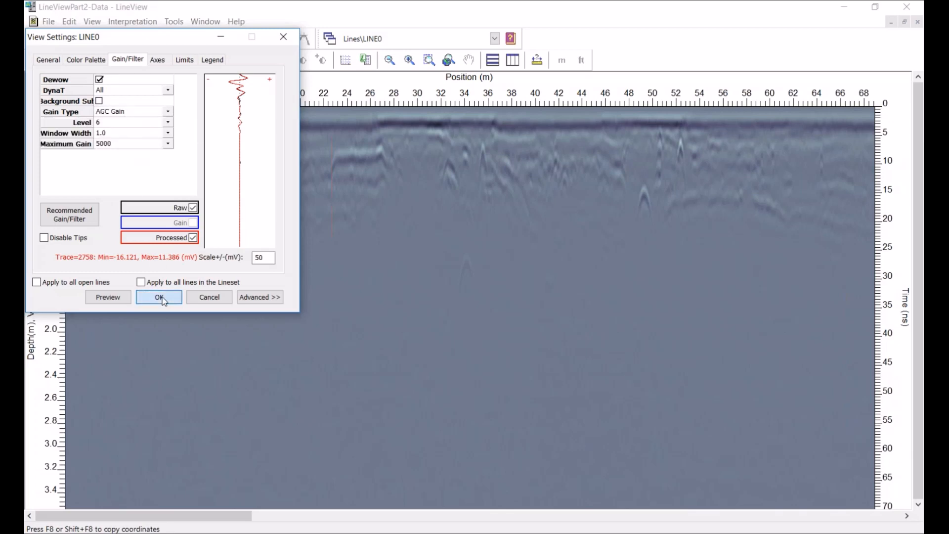
click(159, 296)
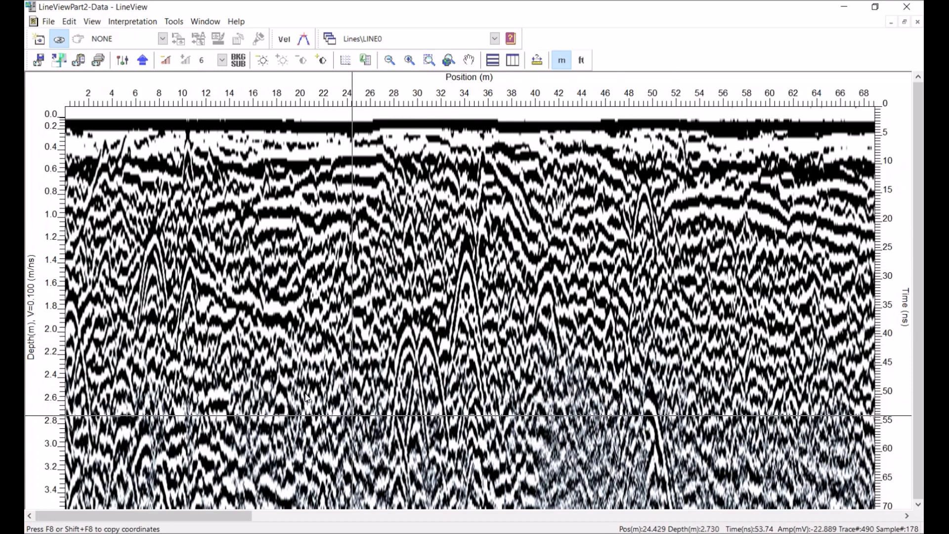
Set LINE0's AGC gain level to 1, then raise it step by step to 3
click(222, 60)
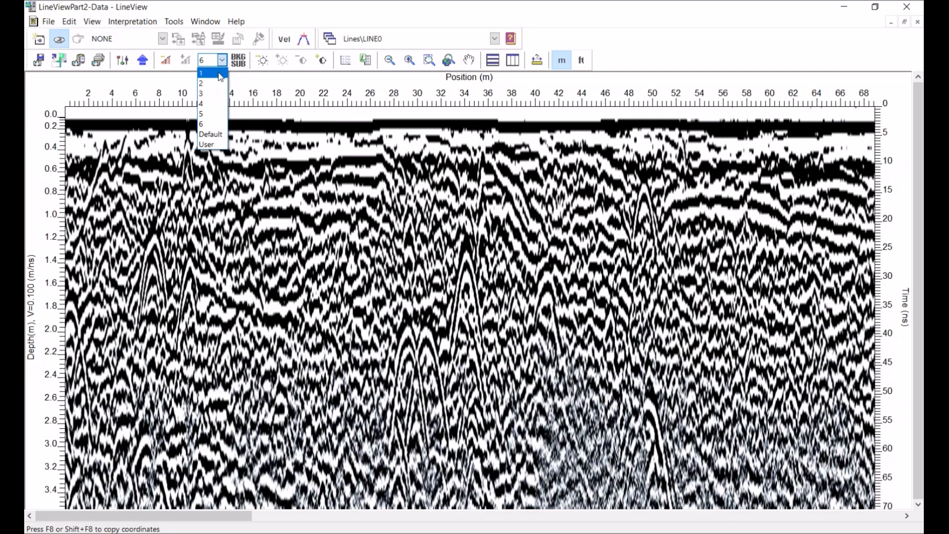
click(221, 75)
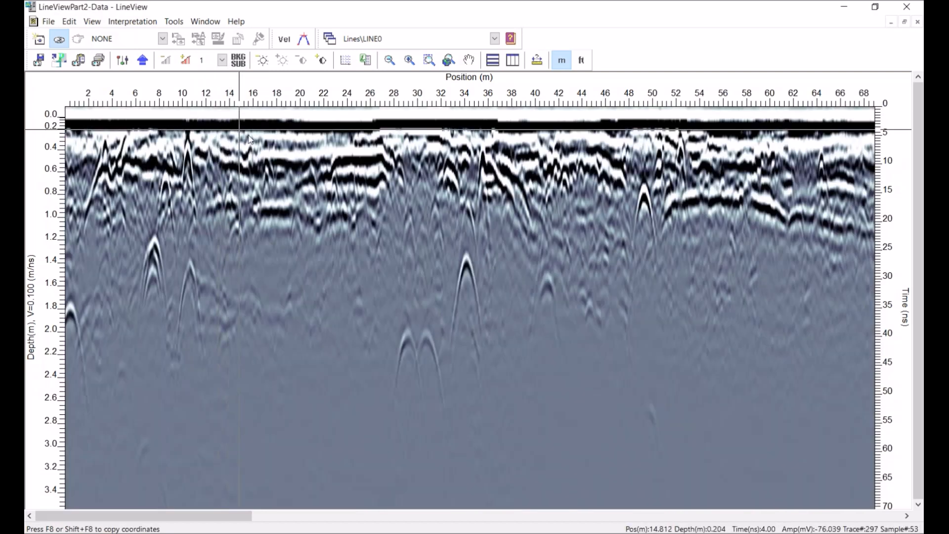
click(186, 59)
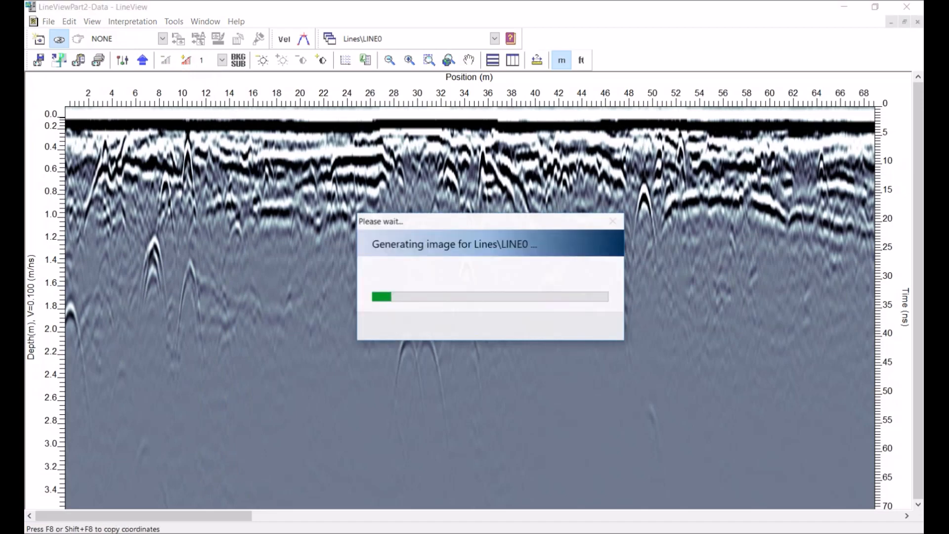
click(187, 60)
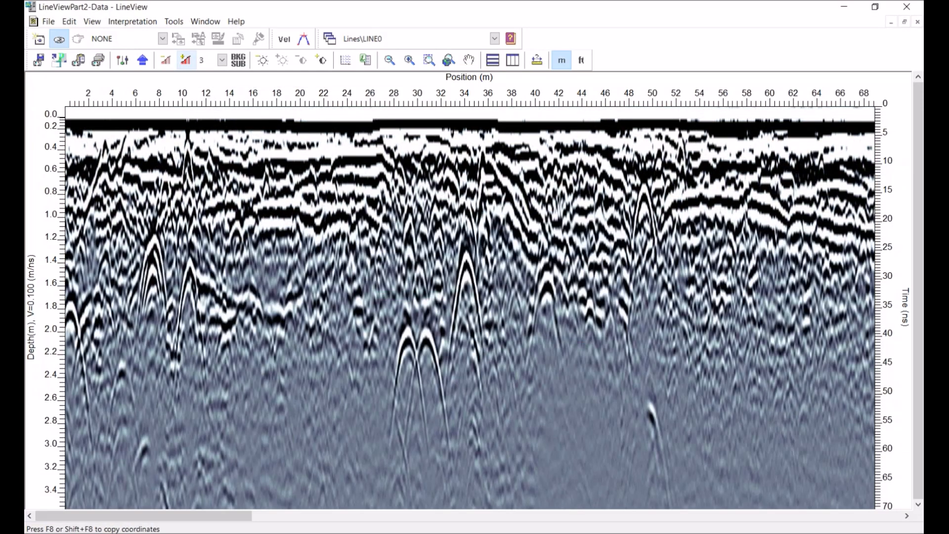
click(187, 59)
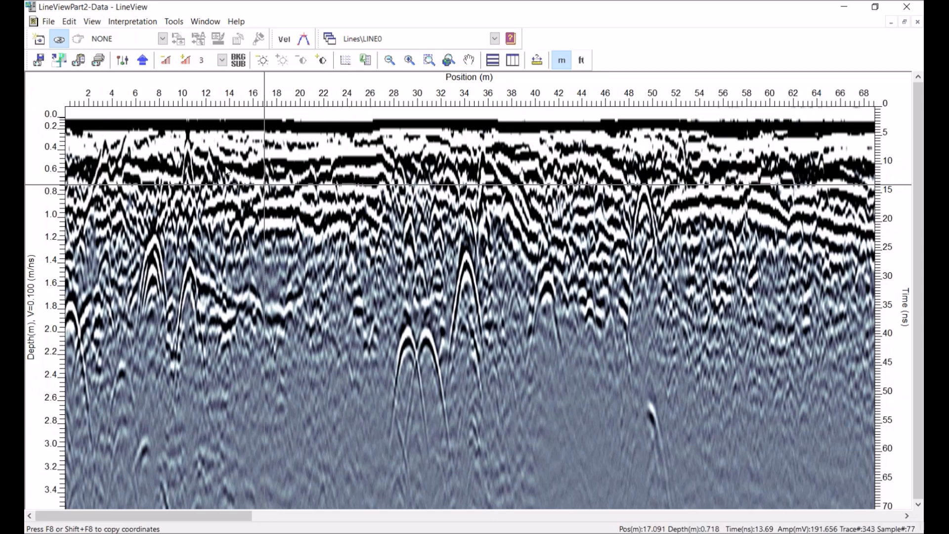
Set LINE0's gain type to Constant Gain and apply the view settings
click(122, 60)
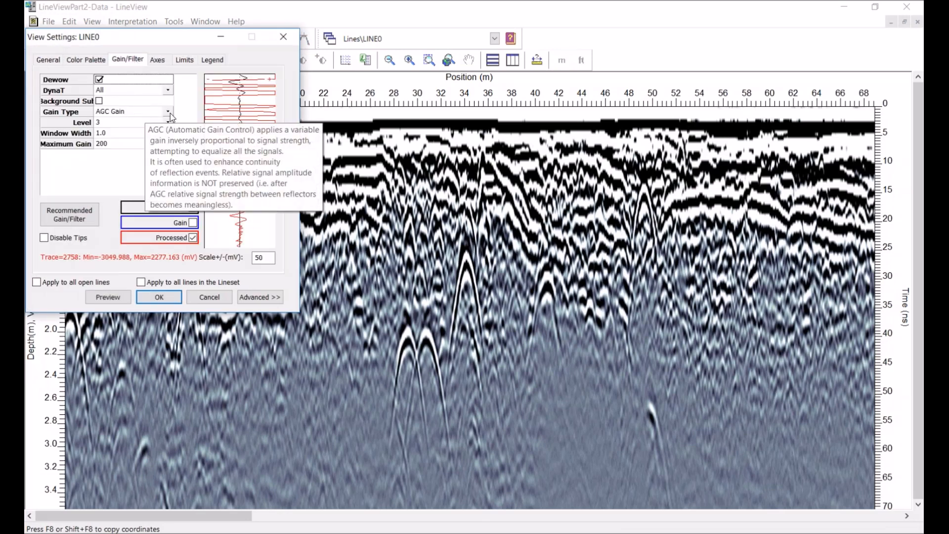
click(169, 113)
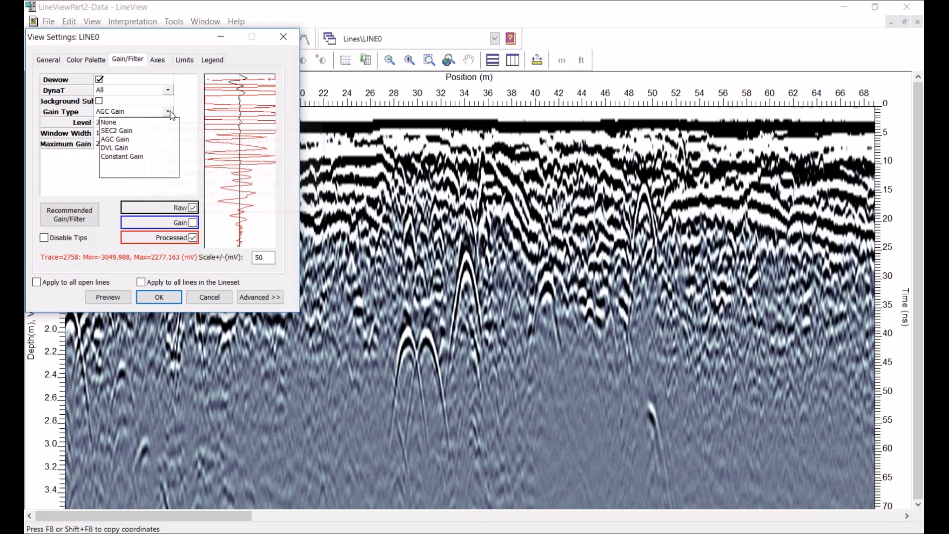
click(127, 156)
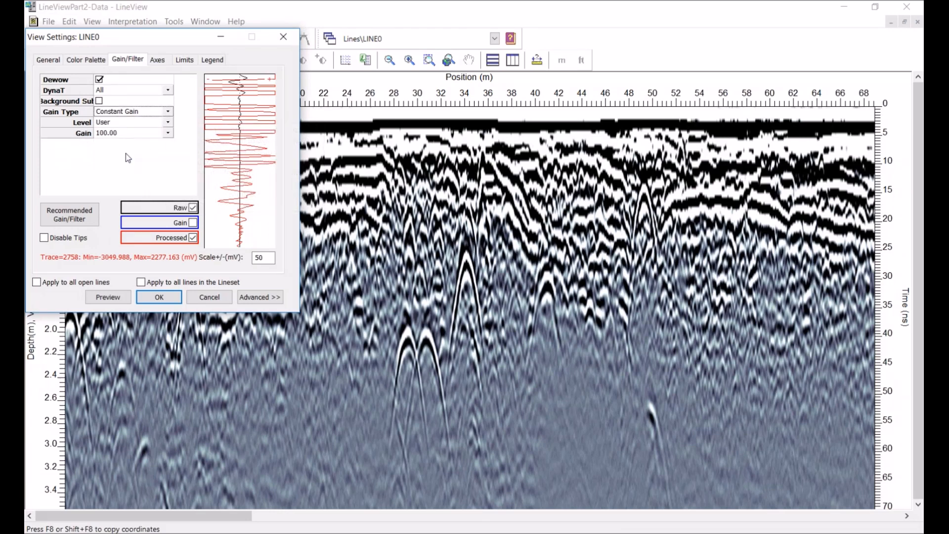
click(160, 296)
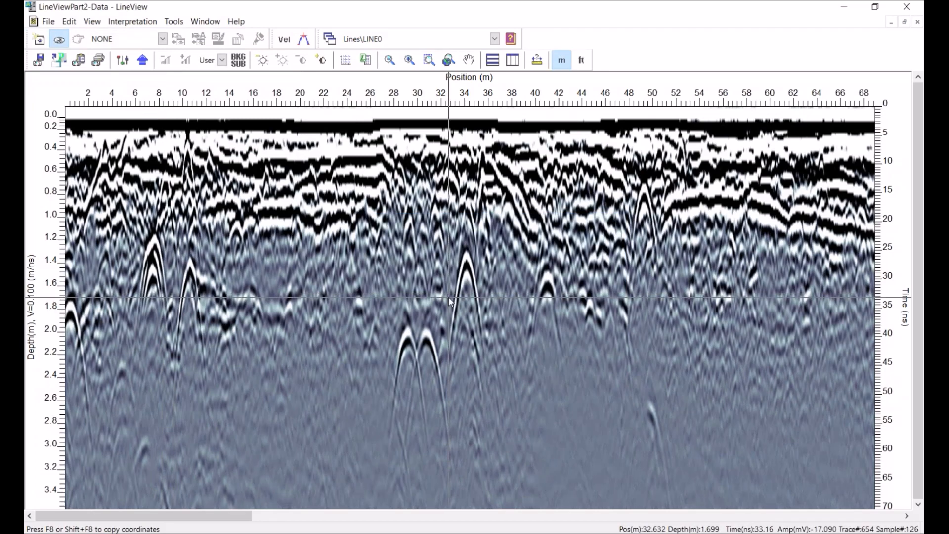
Set LINE0's constant gain level to 1, raise it to 2, then choose the User level
click(222, 60)
click(210, 70)
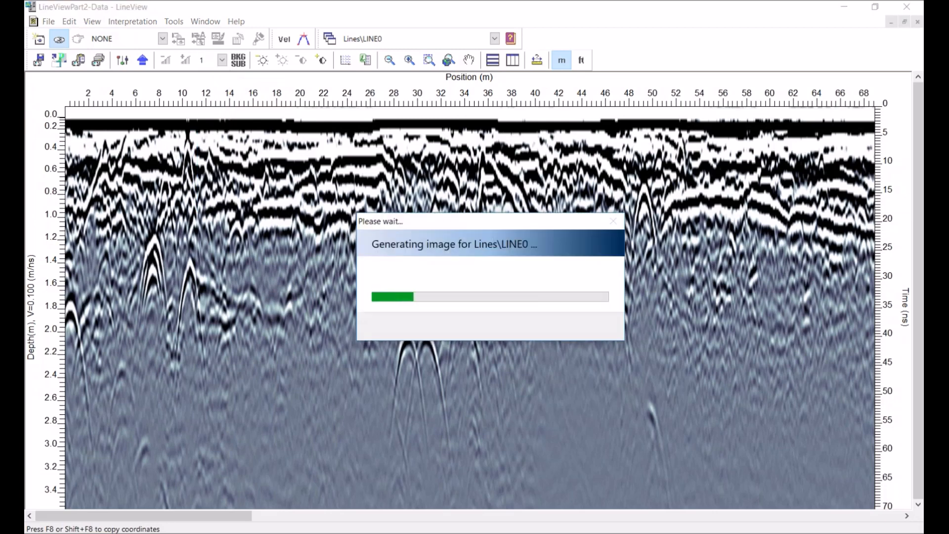
click(184, 60)
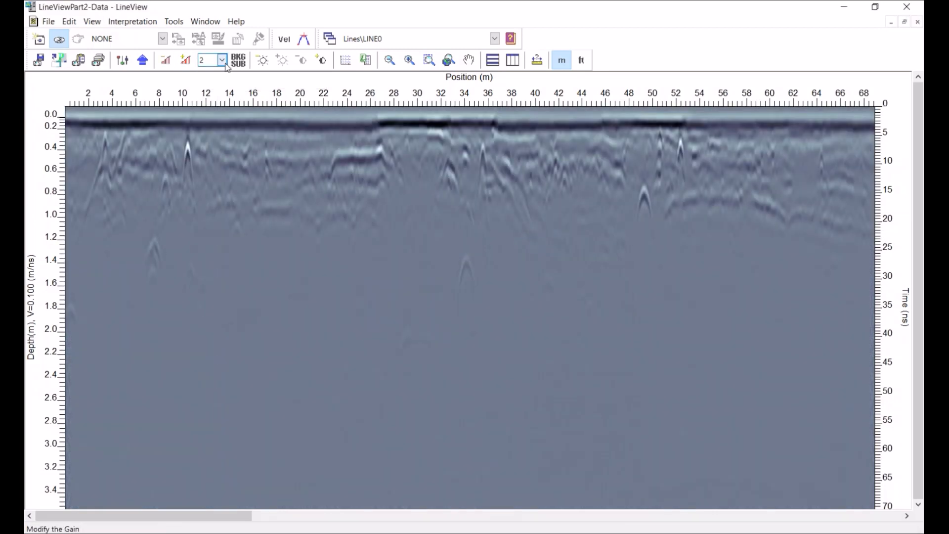
click(222, 60)
click(210, 142)
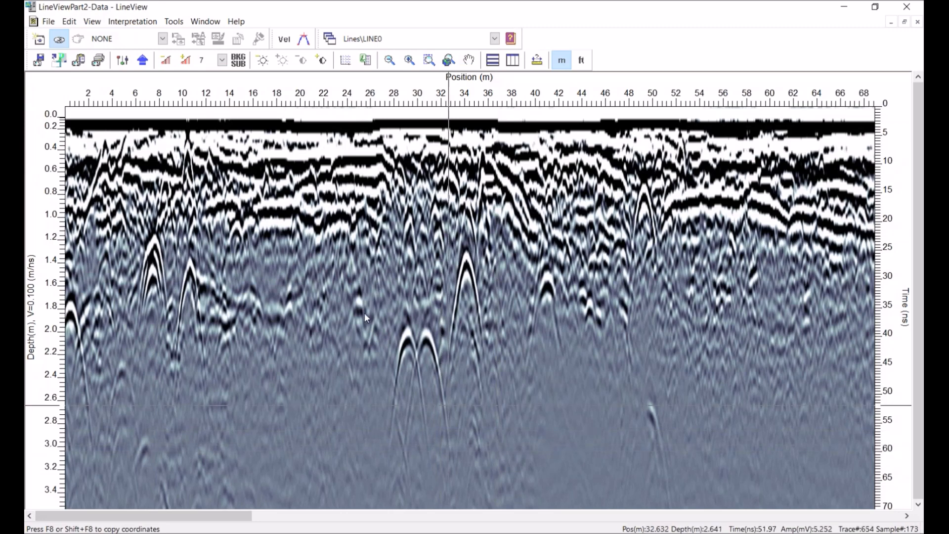
Set LINE0's gain type to SEC2 Gain and apply the view settings
click(122, 59)
click(127, 59)
click(169, 112)
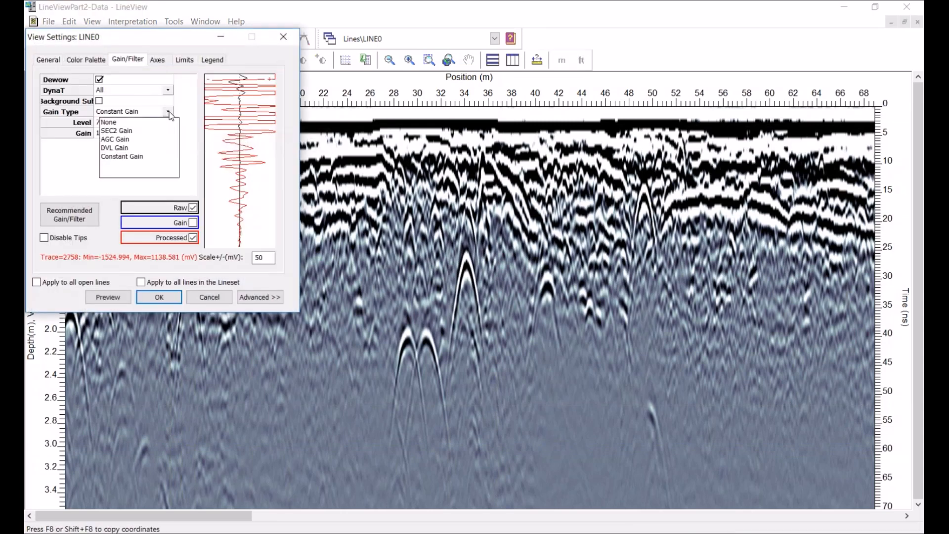
click(122, 131)
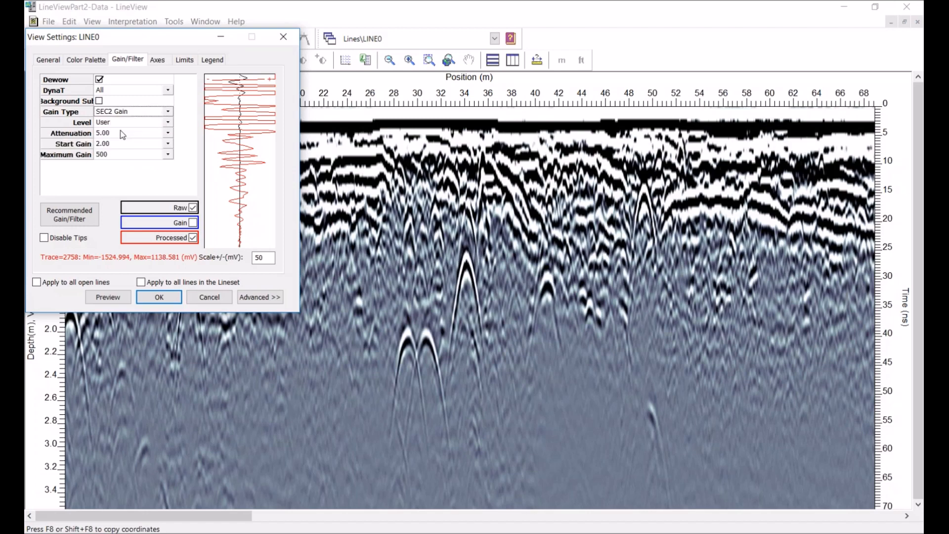
click(158, 295)
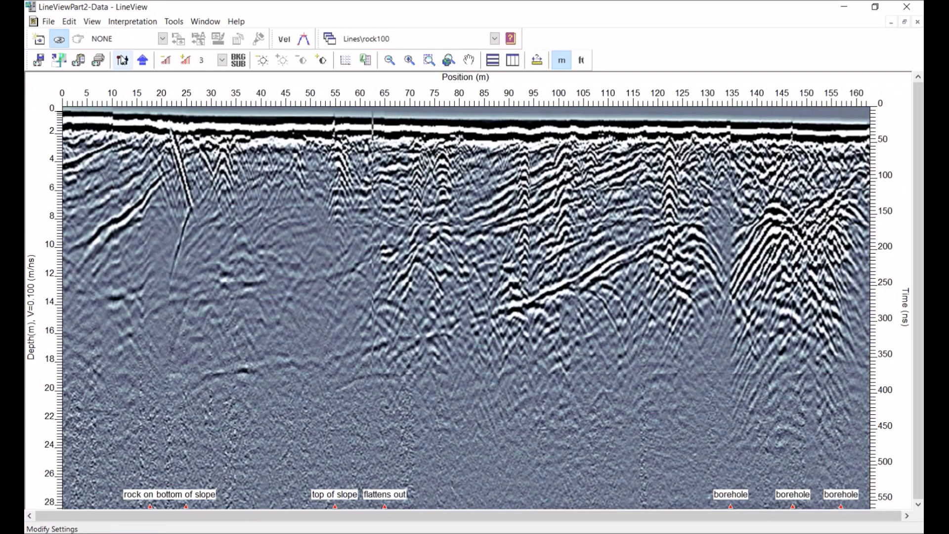
Open the rock100 line's view settings and review the Axes options before closing the dialog
click(123, 60)
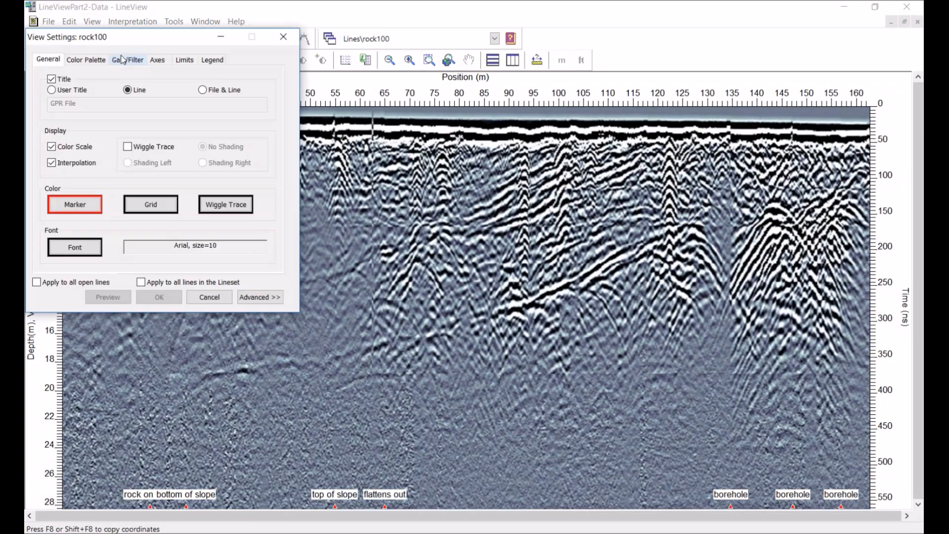
drag(141, 39, 246, 142)
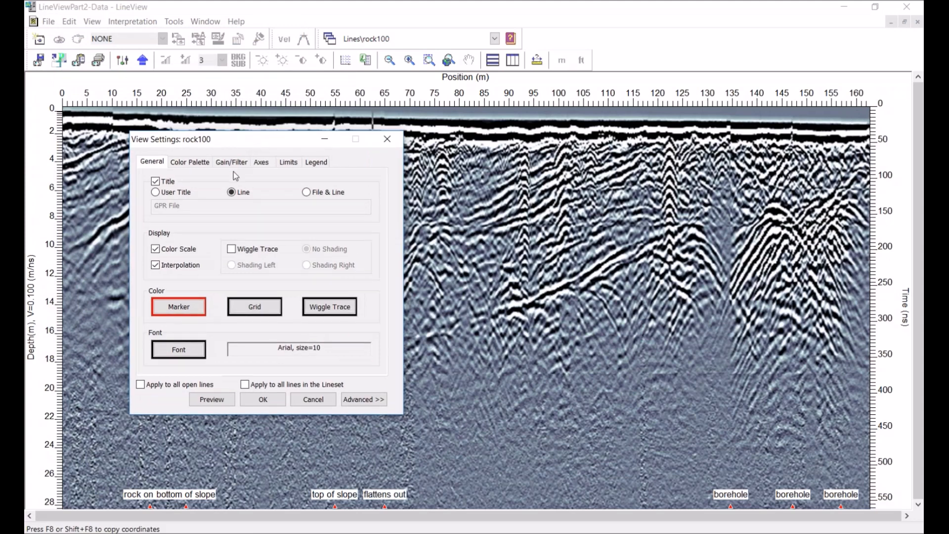
click(262, 163)
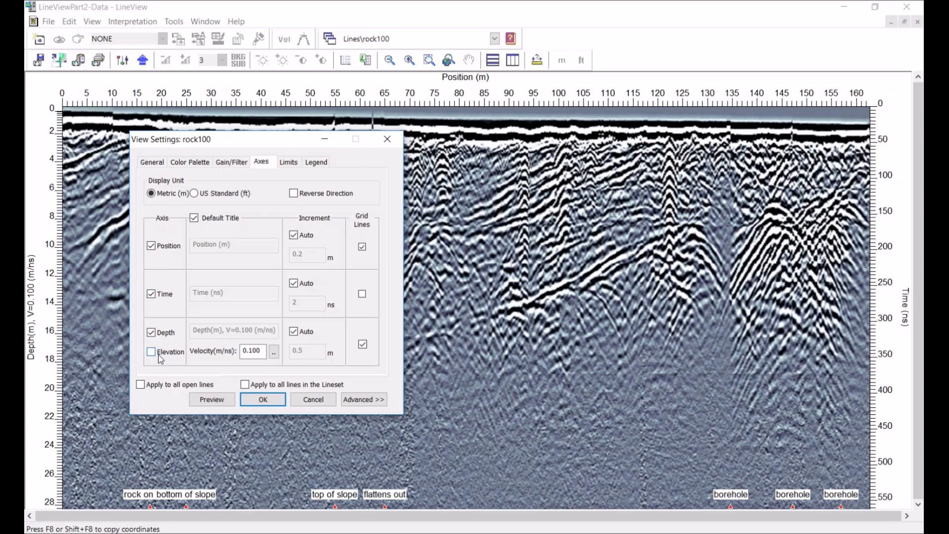
click(262, 399)
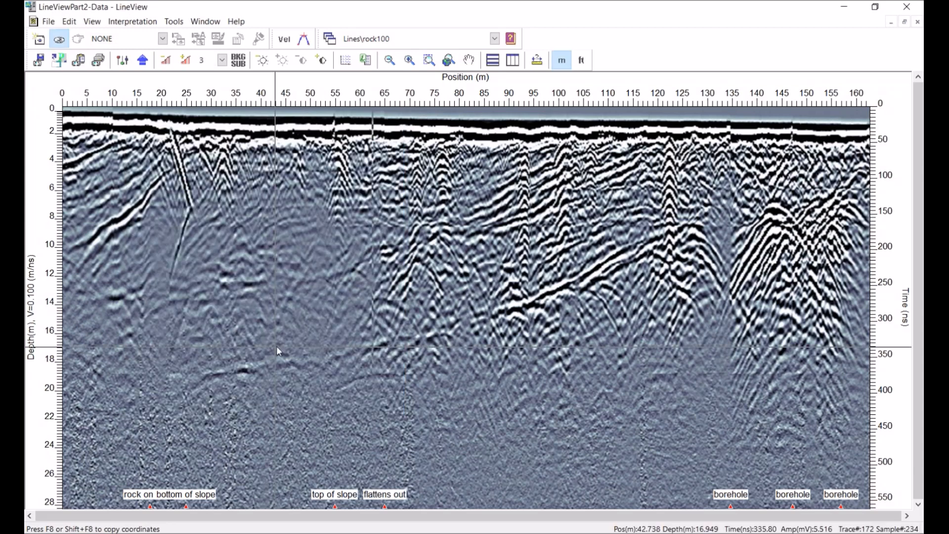
key(alt+Tab)
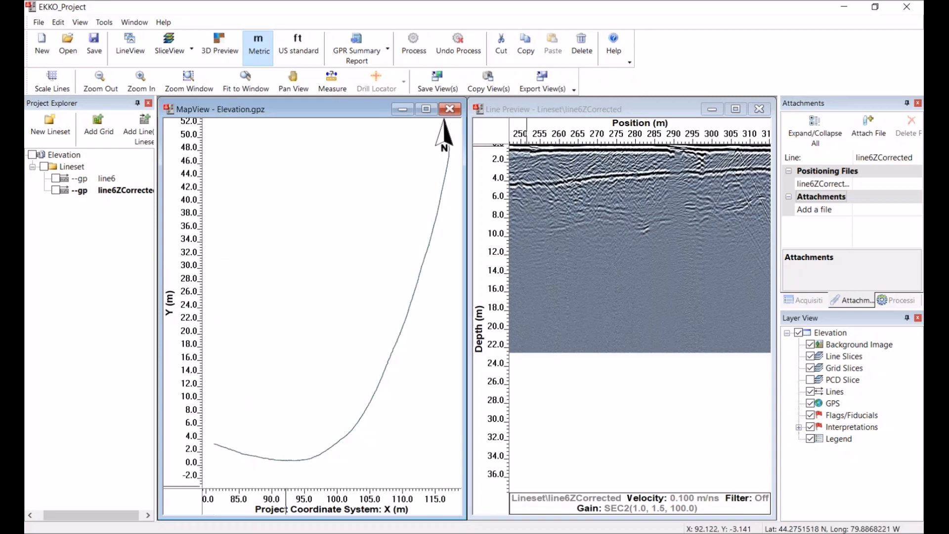
mouse_move(404, 533)
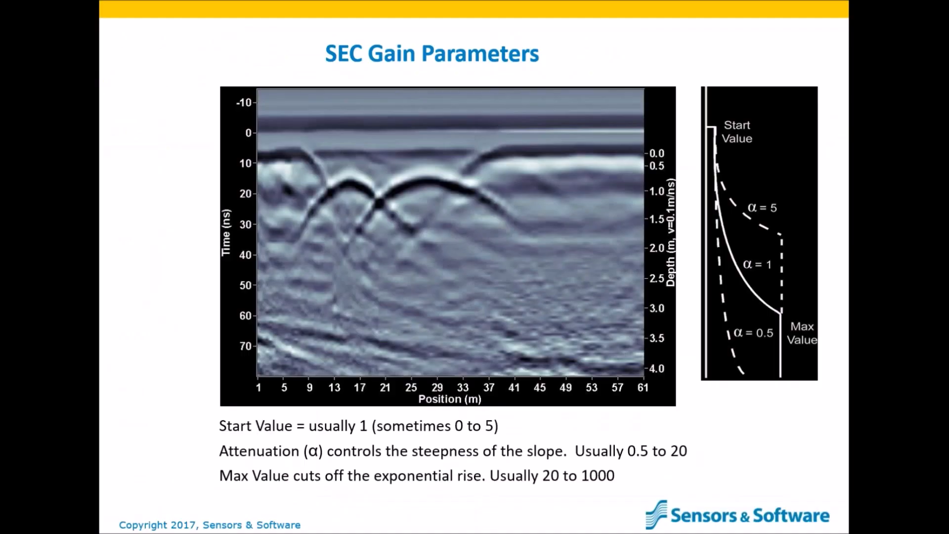
key(Right)
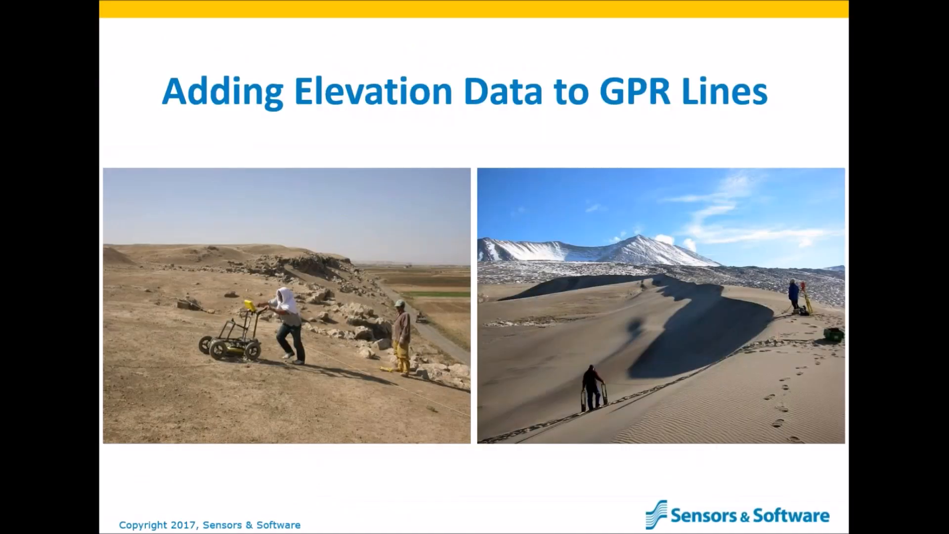
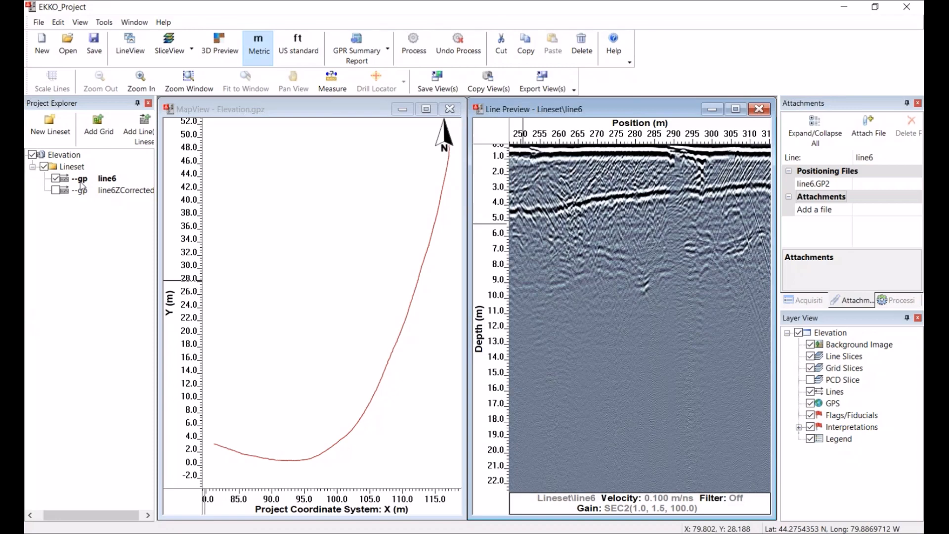
Open line6 in LineView and switch its vertical axis from Depth to Elevation in the view settings
click(130, 45)
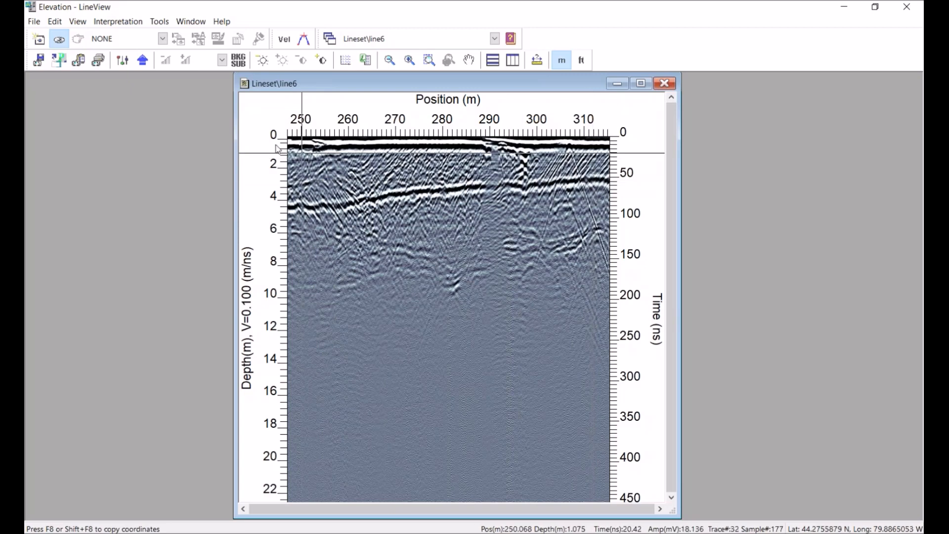
click(122, 60)
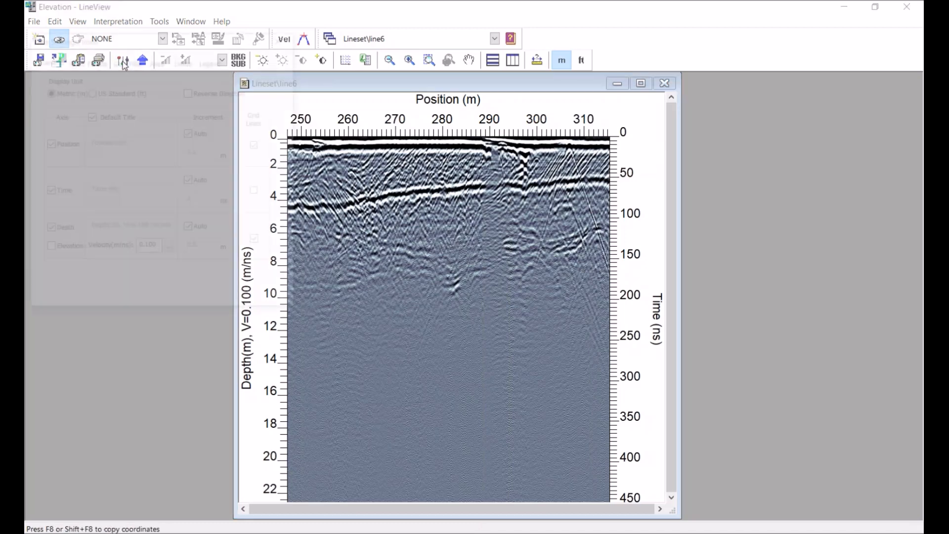
click(158, 60)
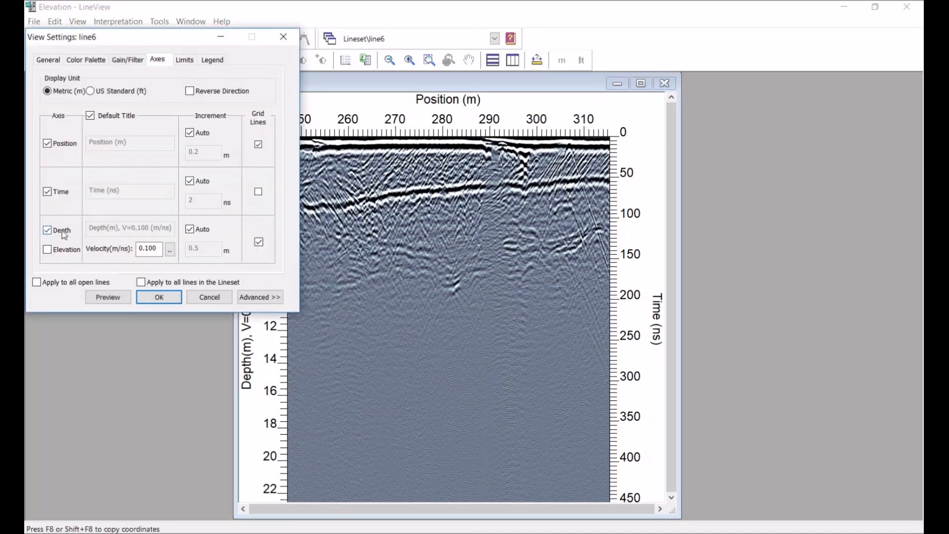
click(48, 249)
click(159, 297)
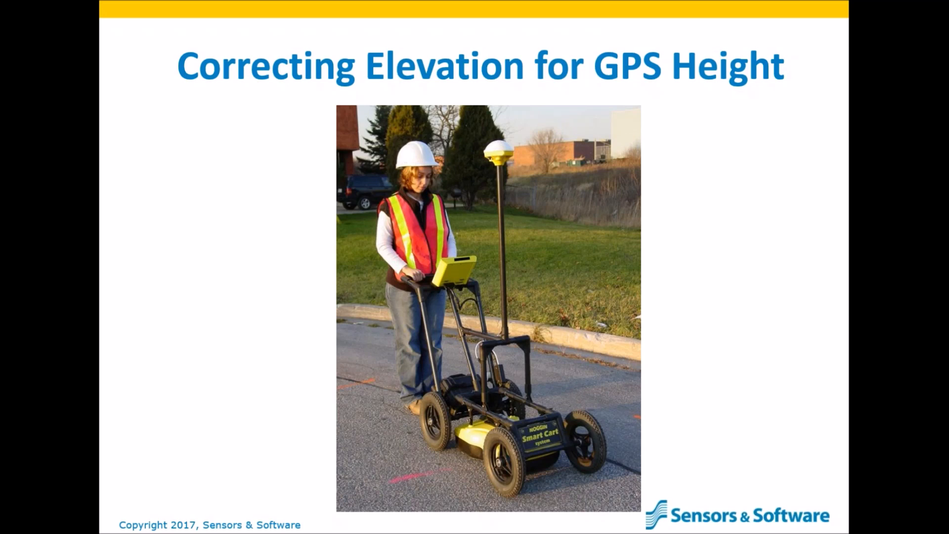
click(691, 424)
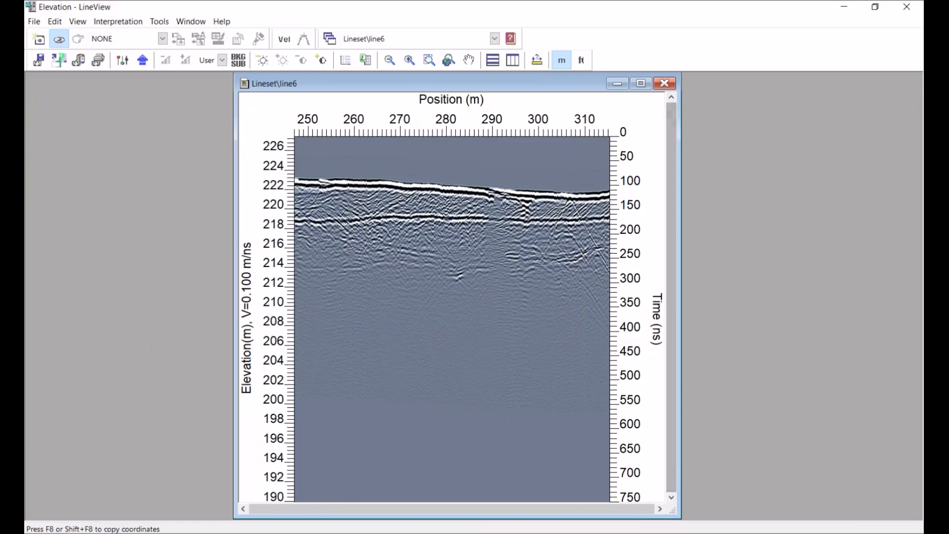
Close the LineView window
click(907, 7)
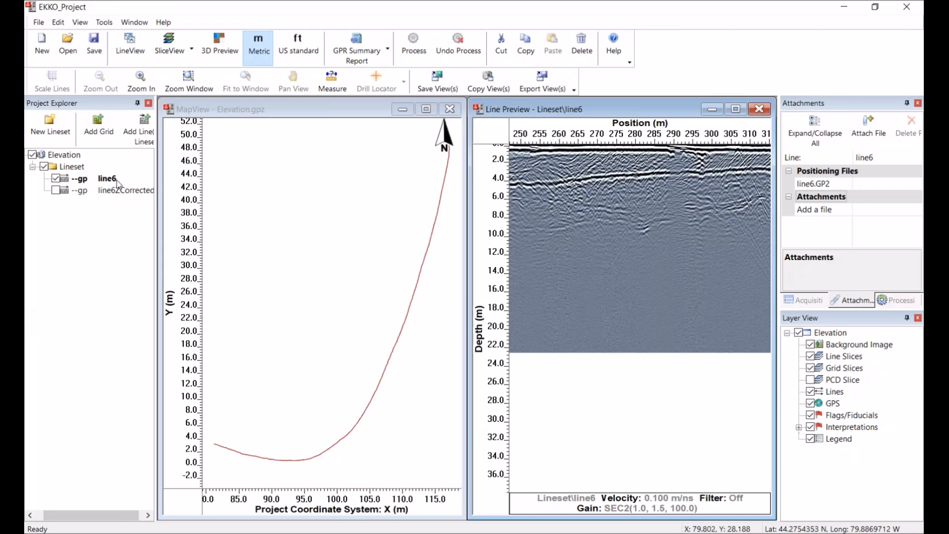
Open the GPS Offset correction for line6 and enter a 1.75 m height, then cancel the dialog
click(110, 22)
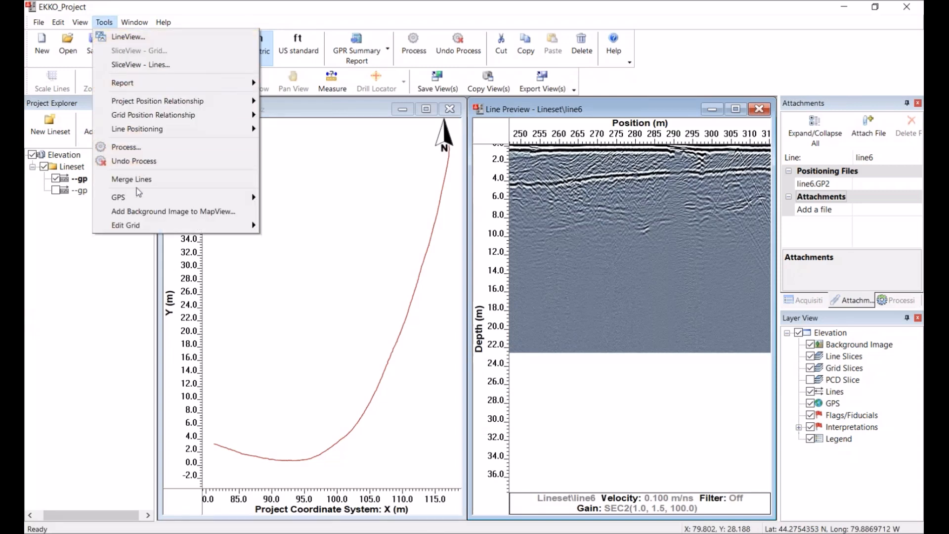
mouse_move(139, 198)
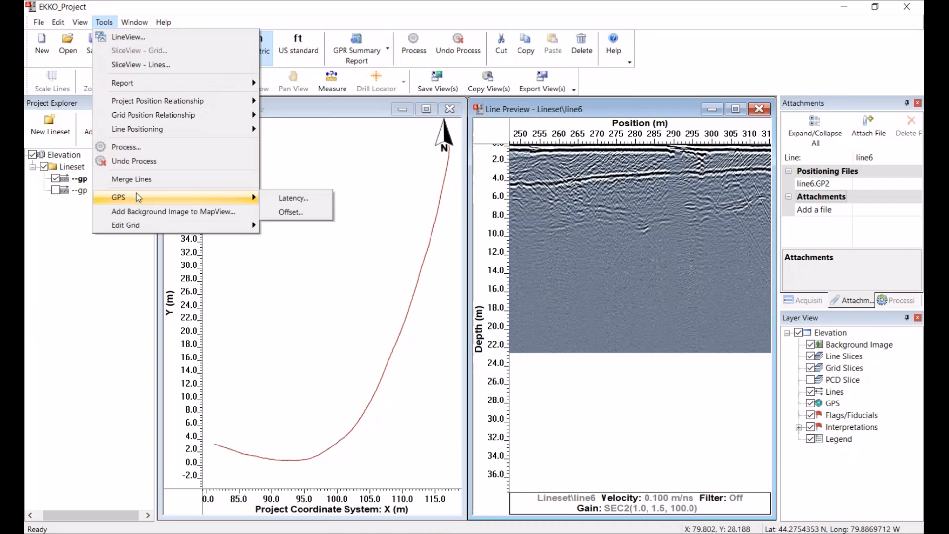
click(291, 213)
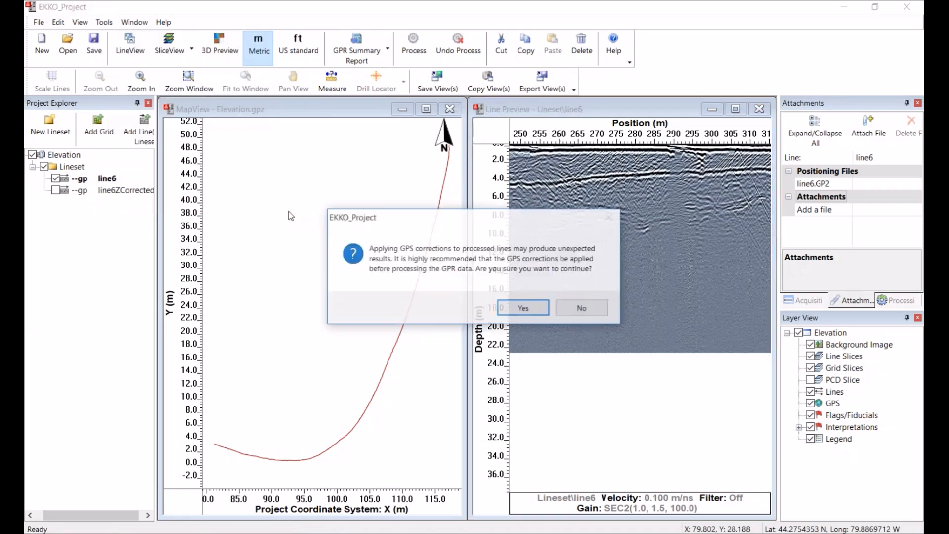
click(524, 309)
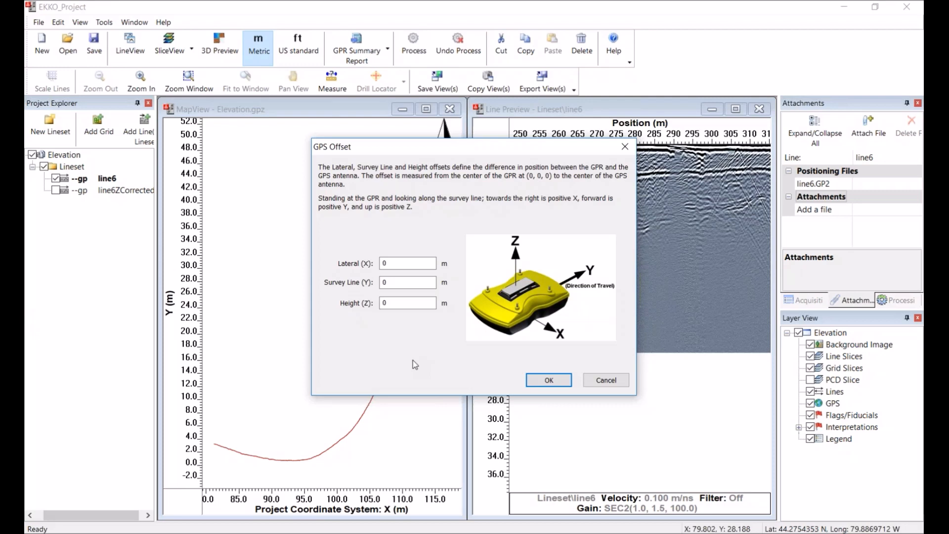
click(394, 301)
key(BackSpace)
text(1.75)
click(606, 384)
Check line6ZCorrected and open it together with line6 in LineView for comparison
click(56, 190)
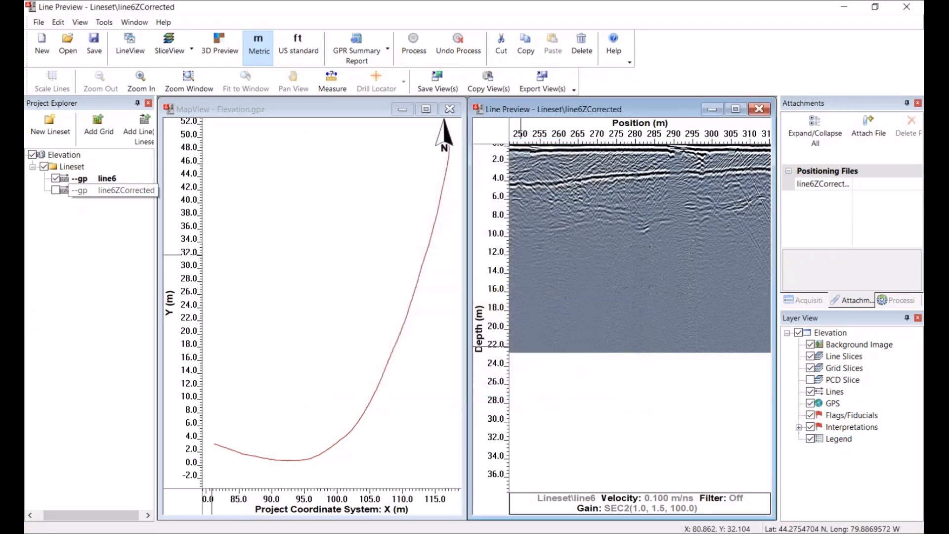
click(106, 190)
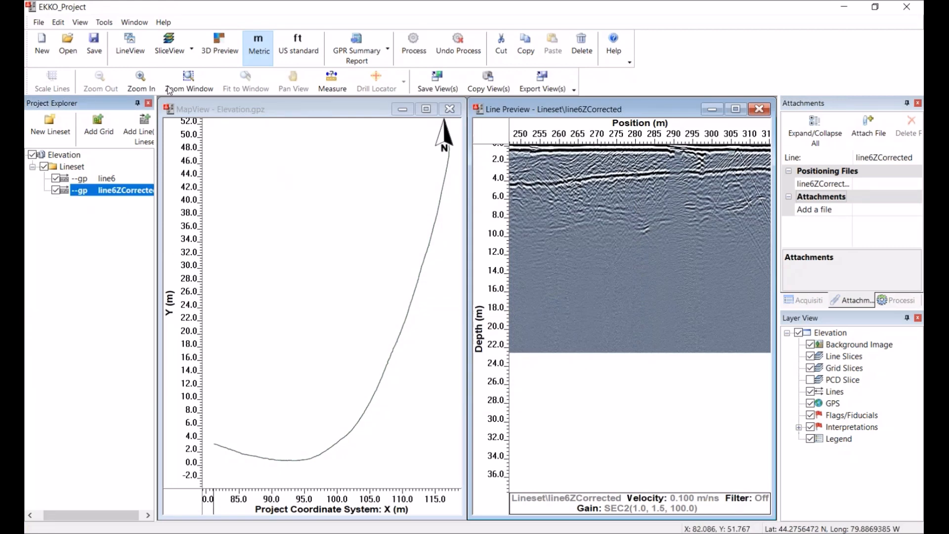
click(132, 43)
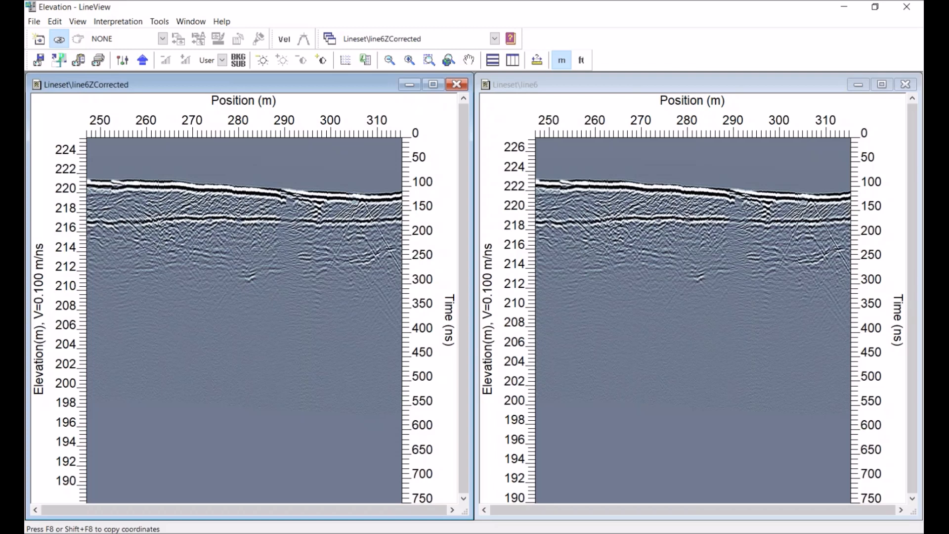
Switch to the GPSAccuracy LINE1 view and preview its vertical axis as Depth instead of Elevation
key(alt+Tab)
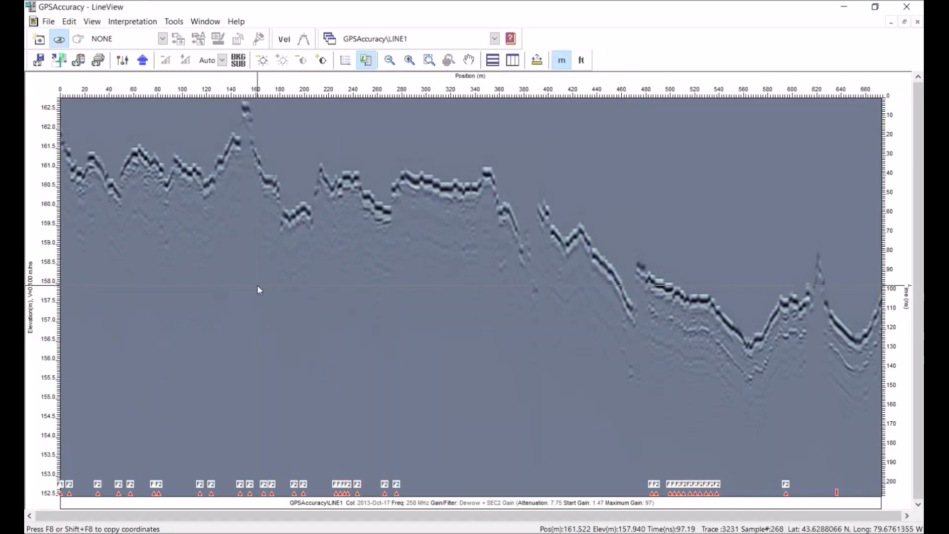
click(124, 61)
click(149, 64)
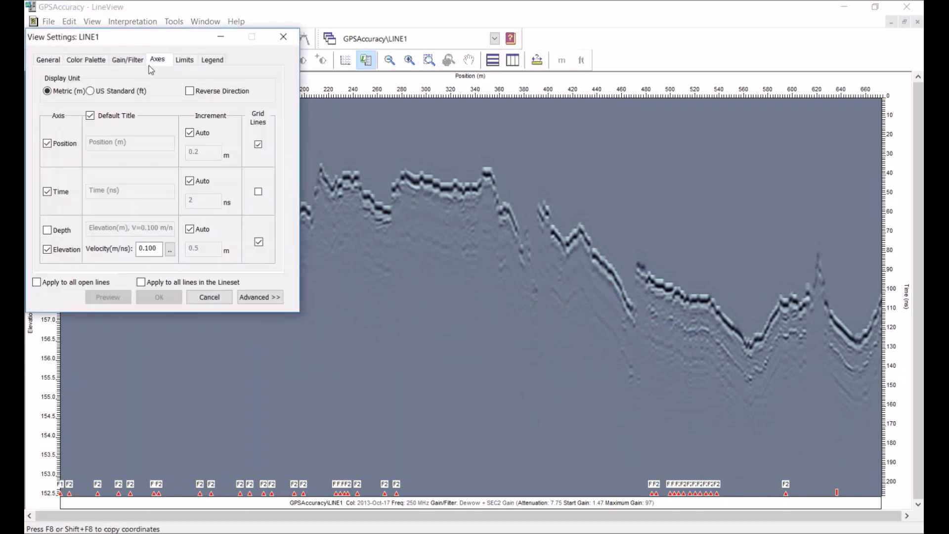
click(47, 230)
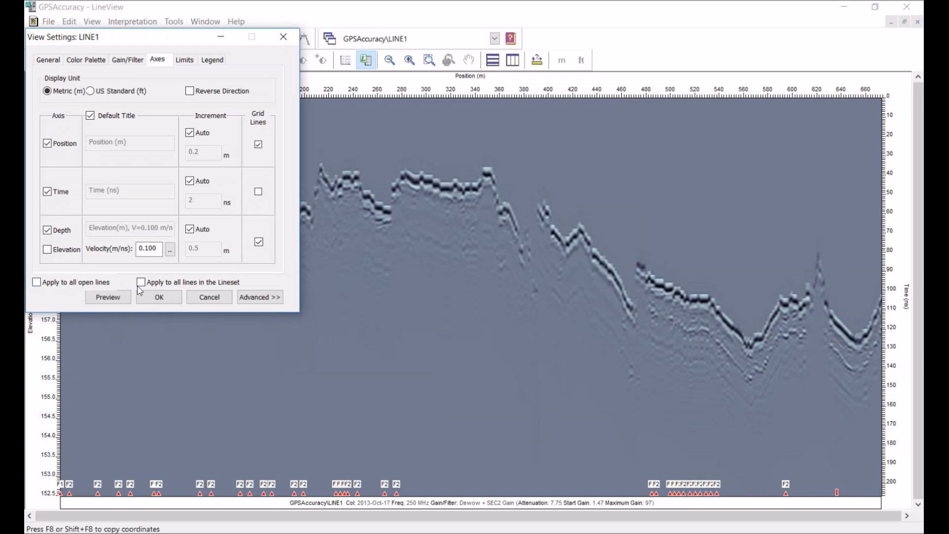
click(104, 297)
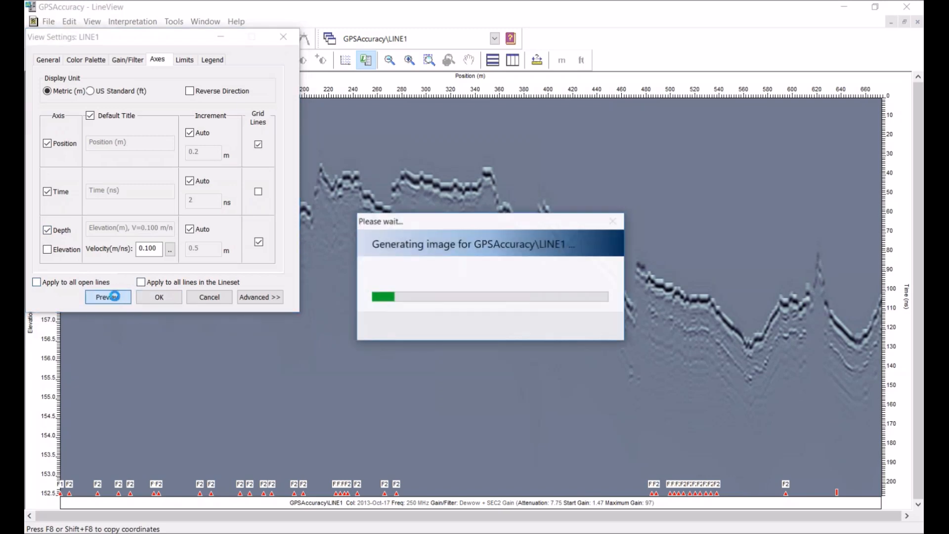
drag(188, 37, 221, 86)
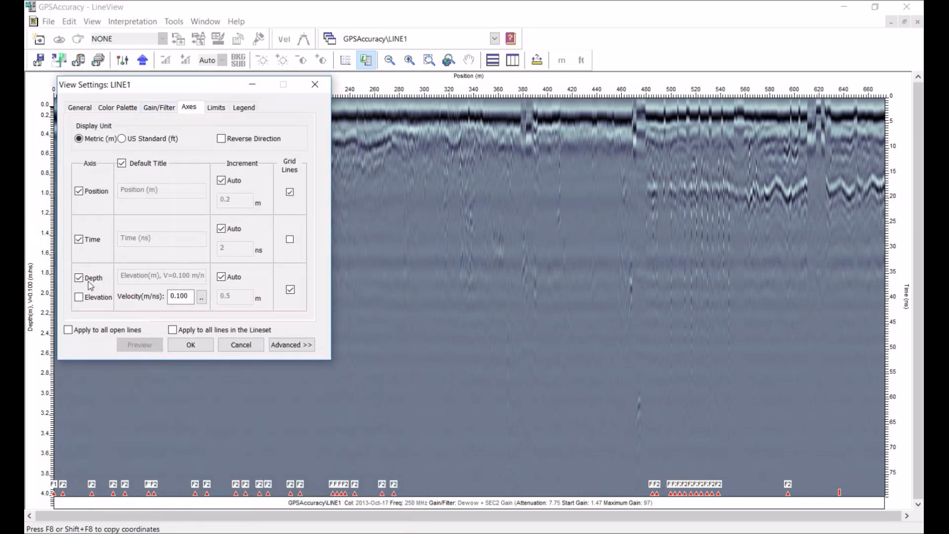
Set LINE1's vertical axis back to Elevation, preview it and apply the settings
click(79, 297)
click(149, 347)
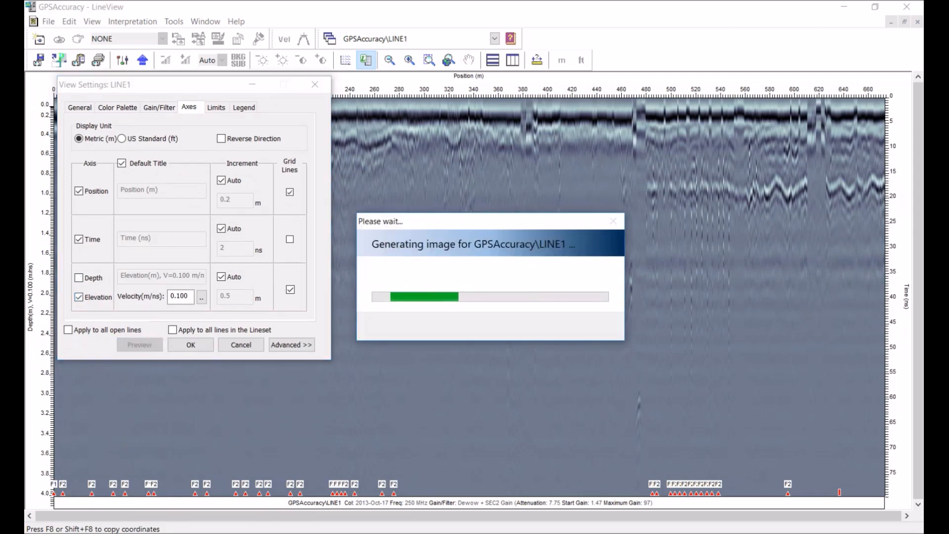
click(193, 344)
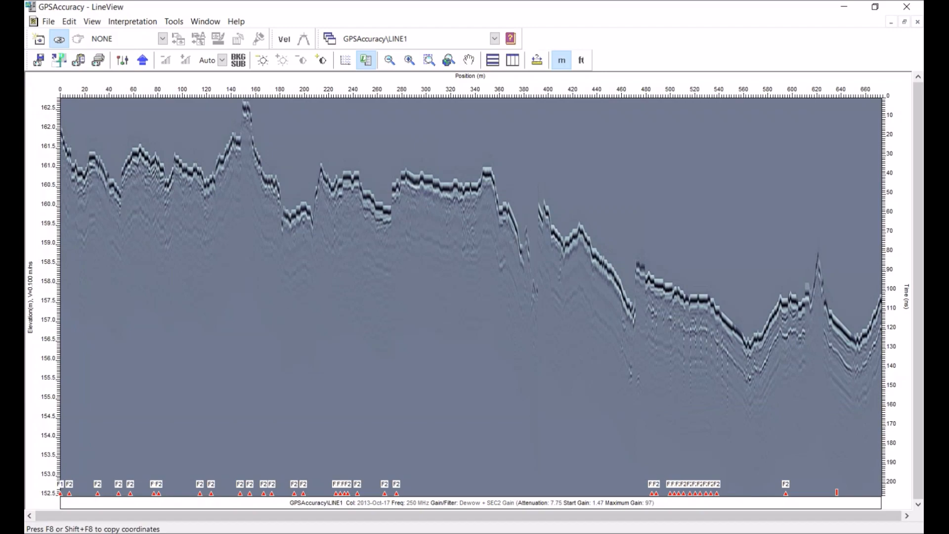
click(372, 533)
click(780, 527)
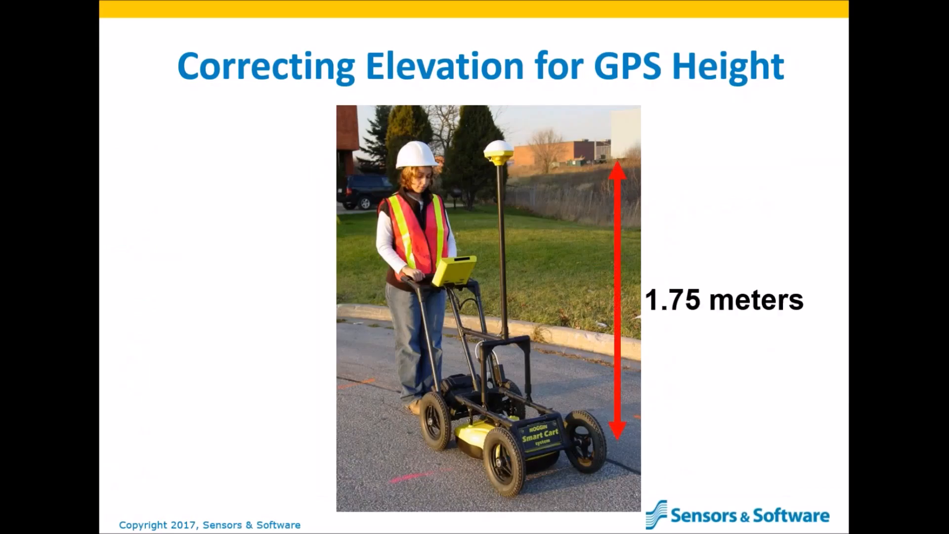
key(Right)
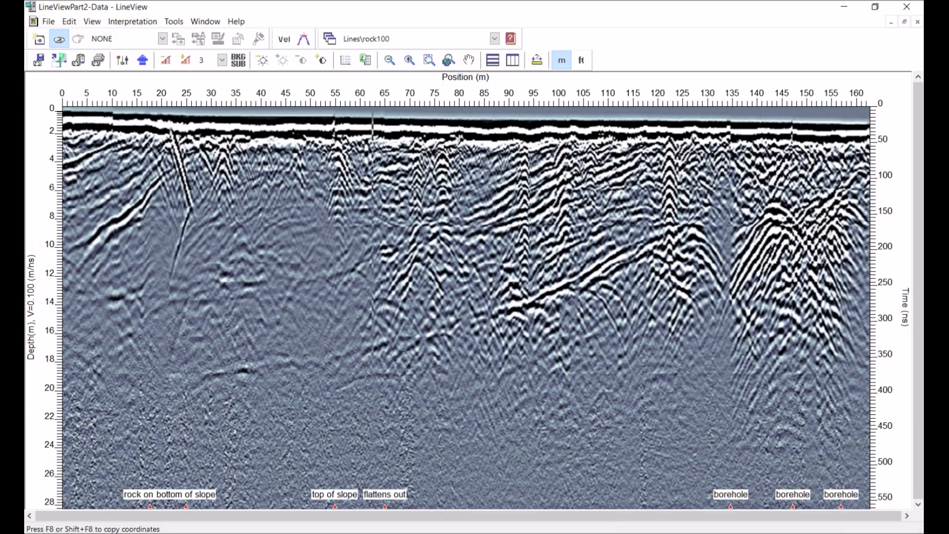
Create a new text document in the Part2-Data folder, keeping its default name
key(alt+Tab)
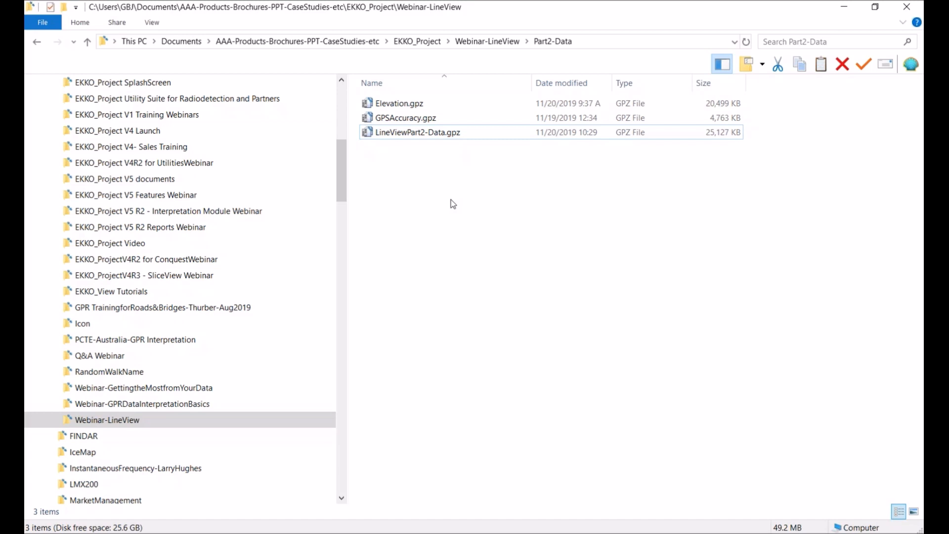
right_click(451, 201)
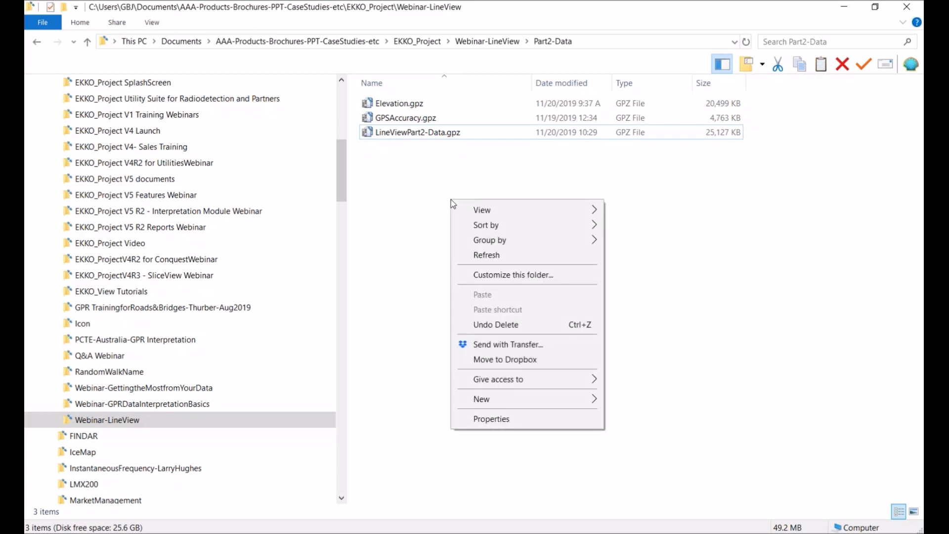
mouse_move(519, 398)
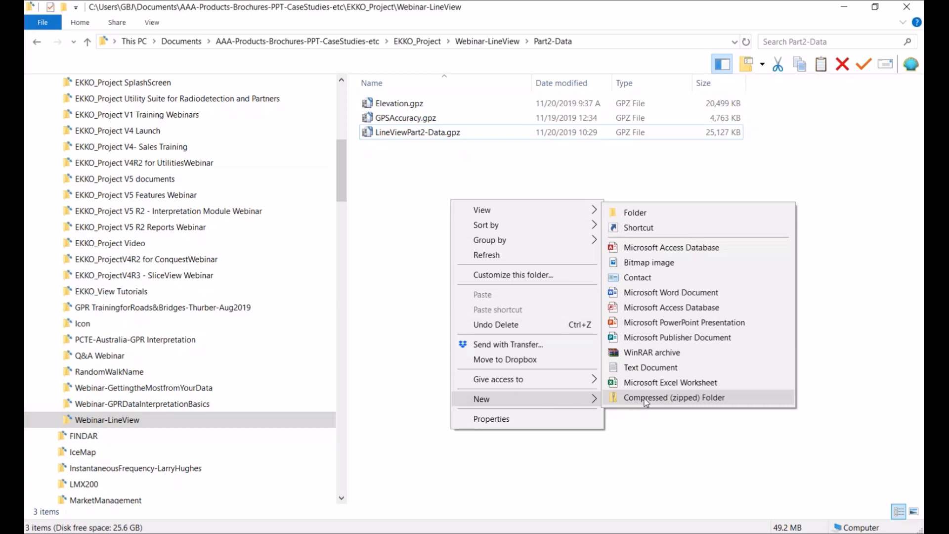
click(651, 369)
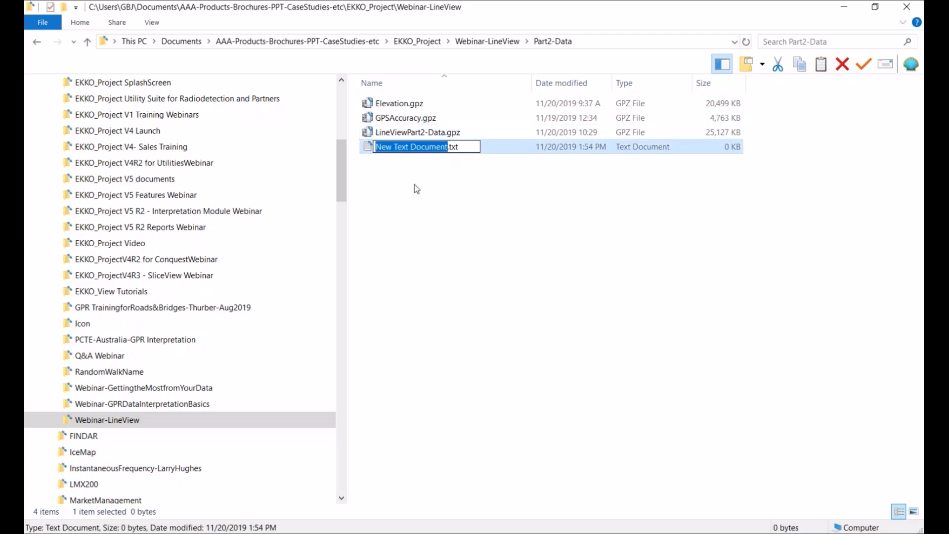
click(441, 190)
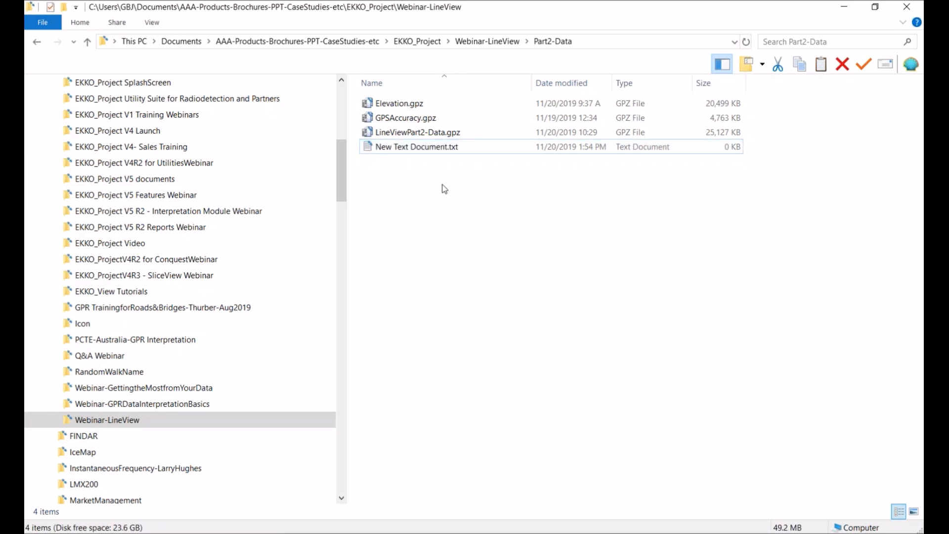
Open the new text document and enter the topography pairs 0 10, 25 5, 55 3 and 64 0 on separate lines
double_click(441, 148)
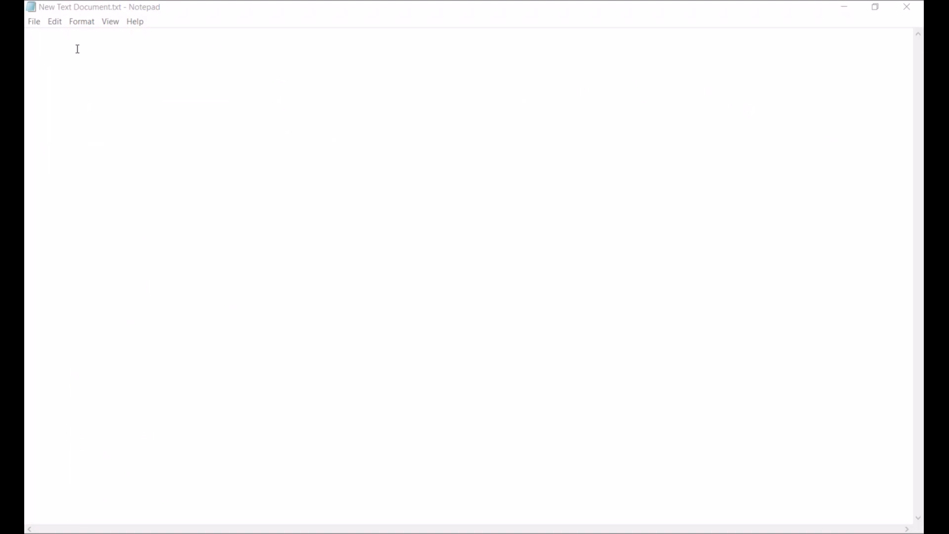
click(43, 44)
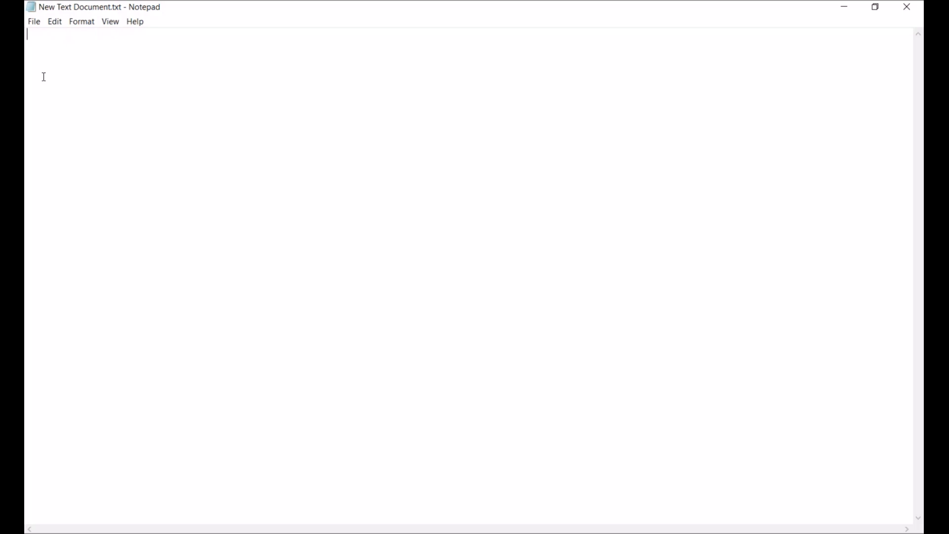
text(0)
text( 10 )
text(25)
text( 5 )
text(55)
text( 3)
key(Return)
text(64 0)
Save the text as Rock100.top in Part2-Data with the file type set to All Files
click(39, 25)
click(55, 75)
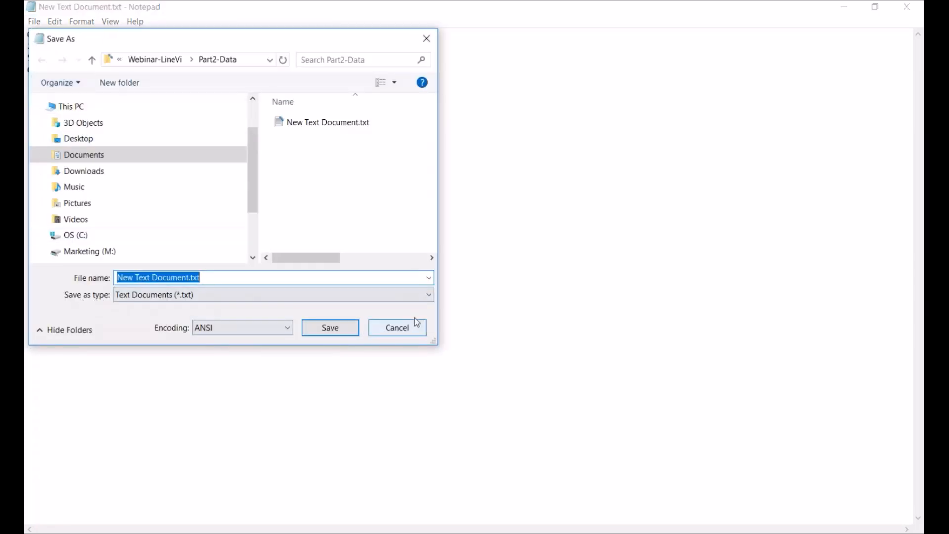
click(432, 297)
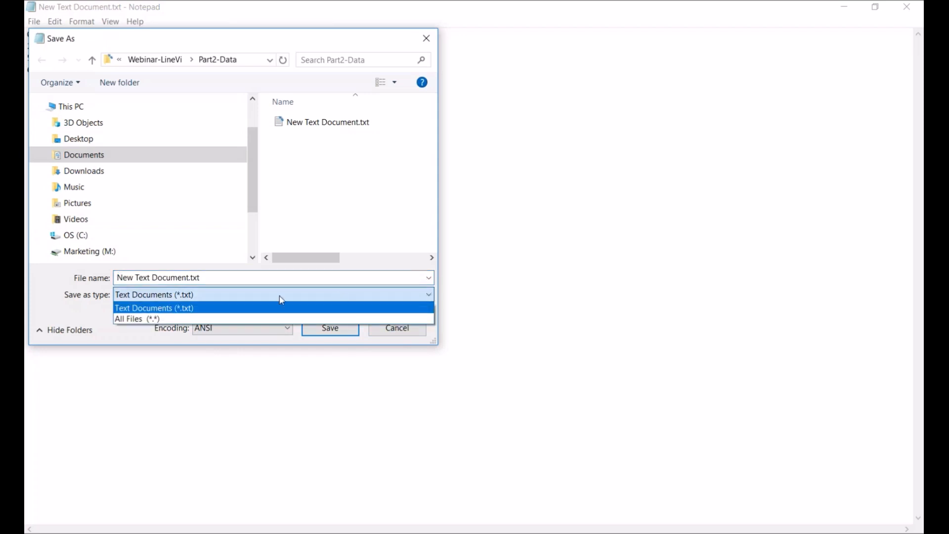
click(155, 319)
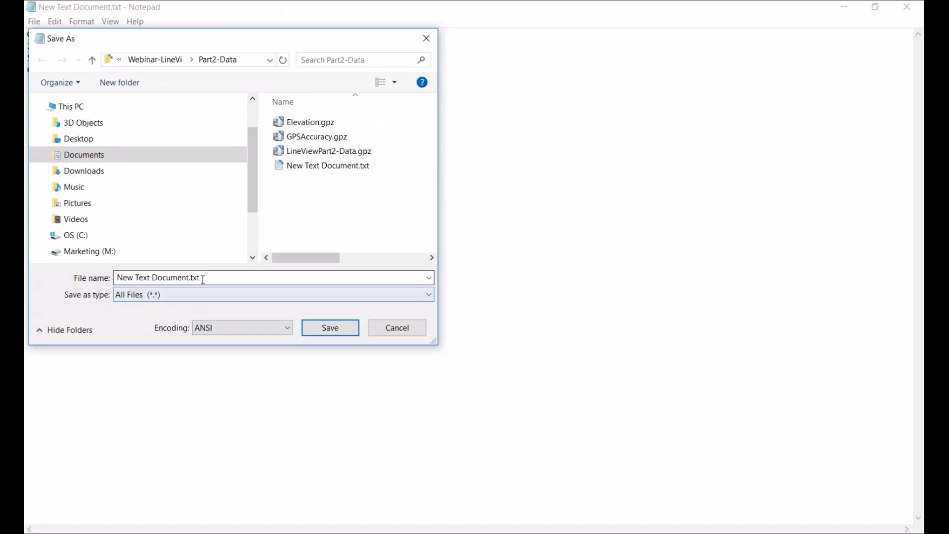
drag(208, 277, 124, 279)
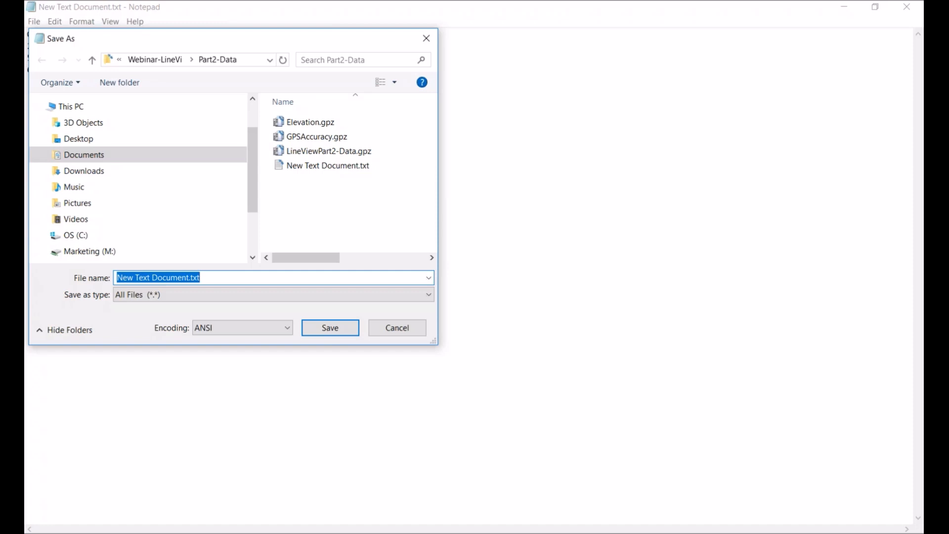
text(R)
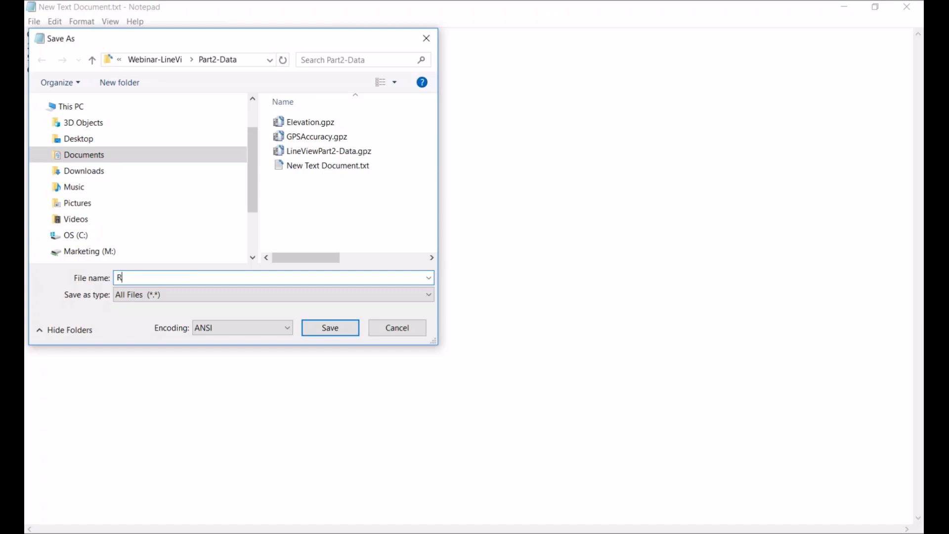
text(ock100.top)
click(322, 331)
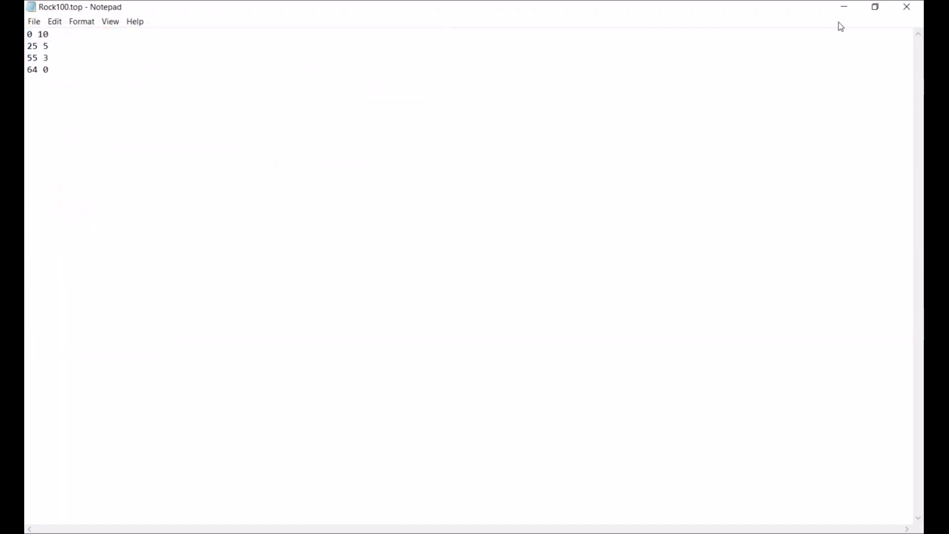
Return to the project and select only the rock100 line in the project's line list
click(844, 8)
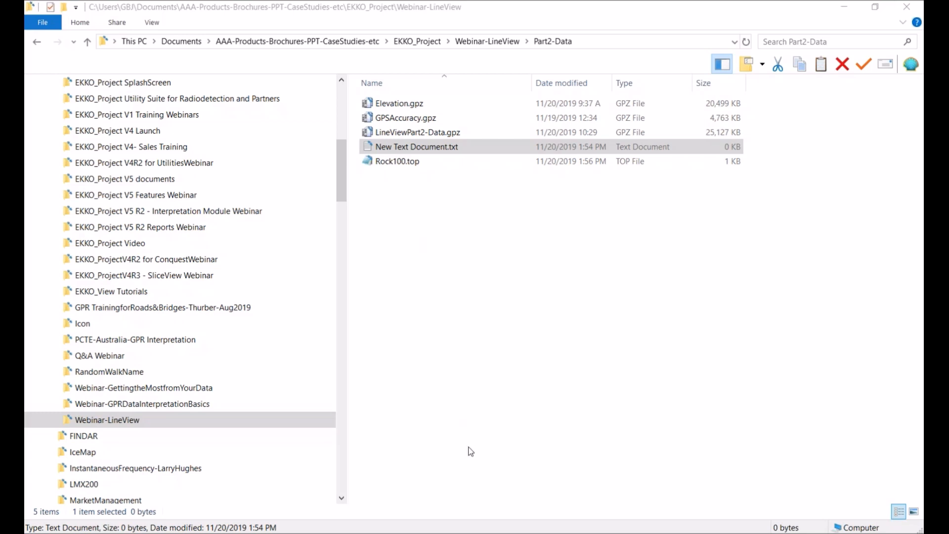
mouse_move(438, 533)
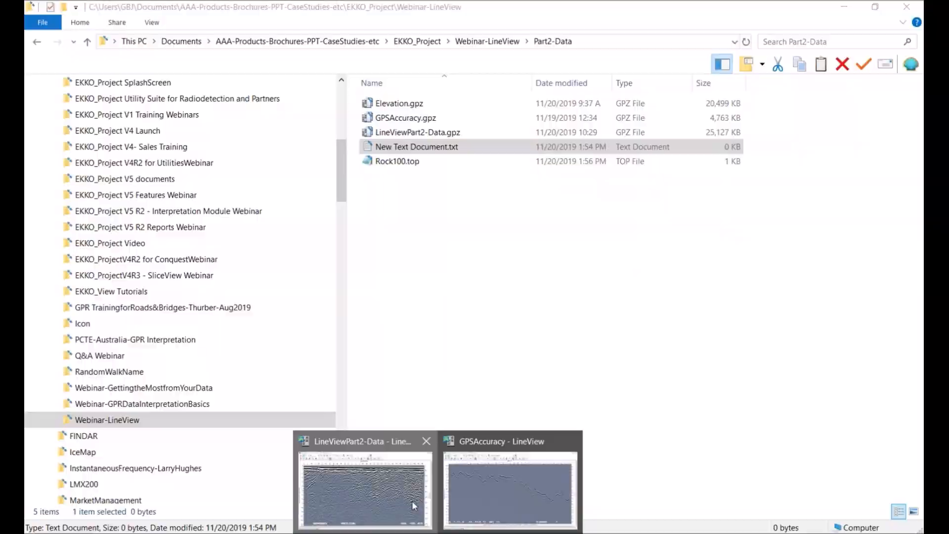
click(366, 489)
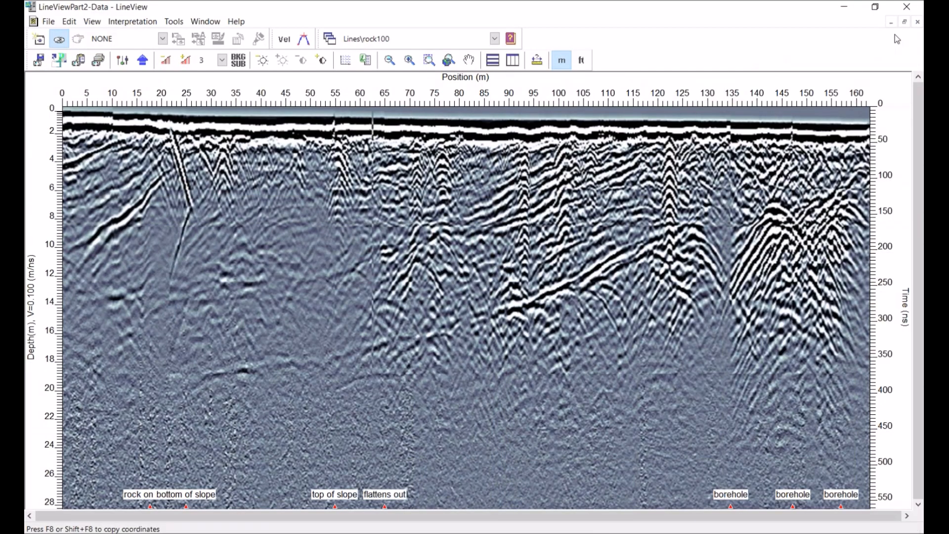
click(911, 8)
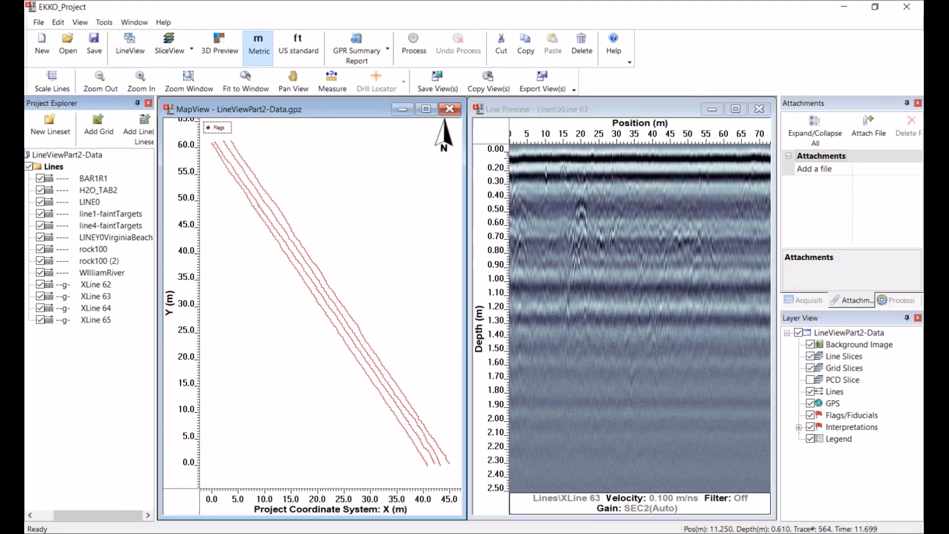
click(30, 166)
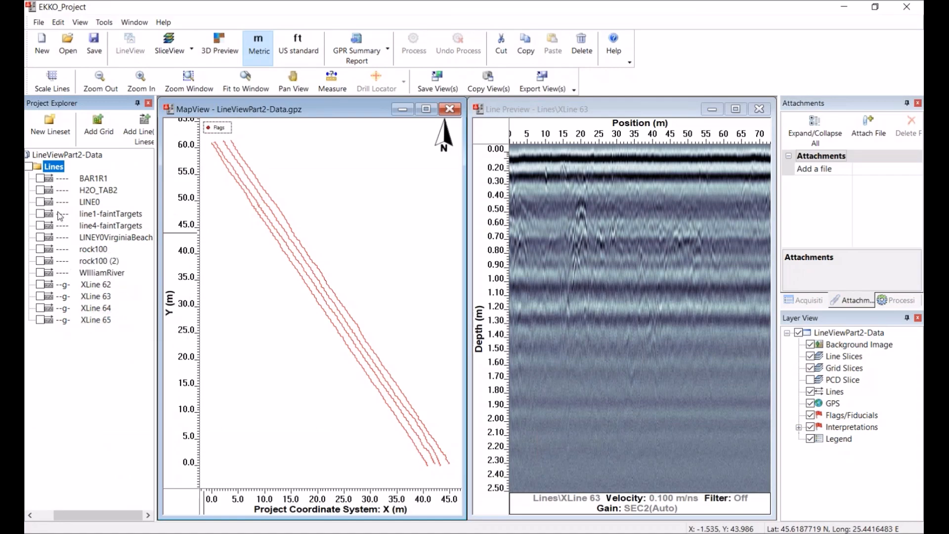
click(41, 249)
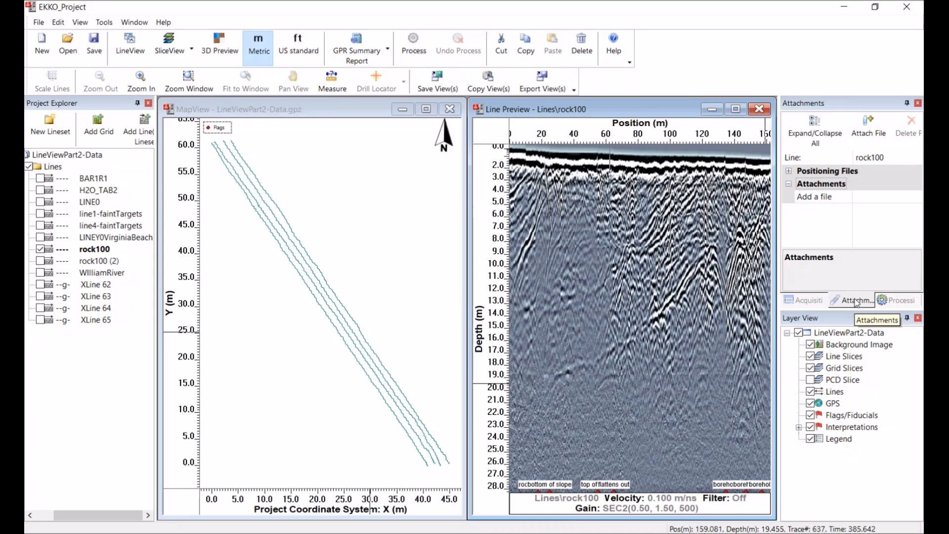
Attach Rock100.top from Part2-Data to rock100 as a file, accepting the rename notice
click(823, 197)
click(916, 200)
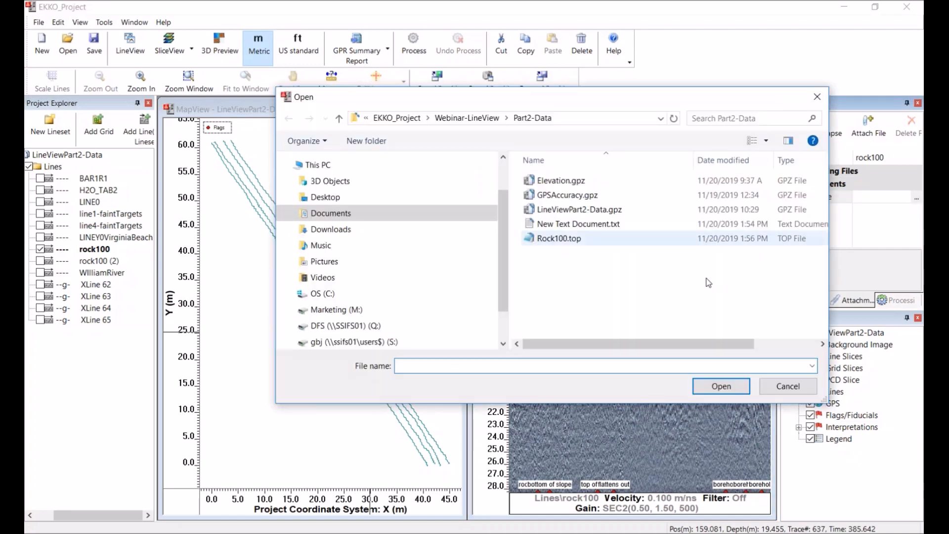
click(556, 239)
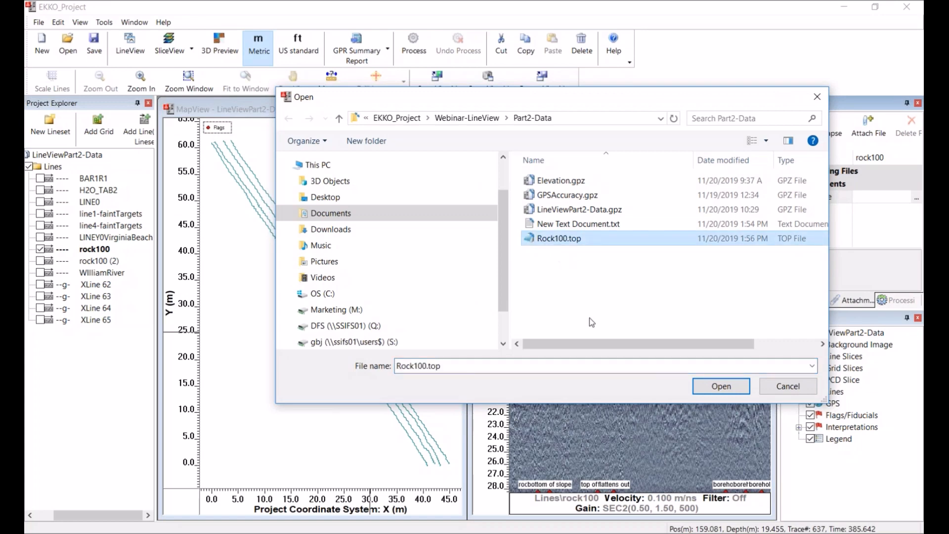
click(715, 387)
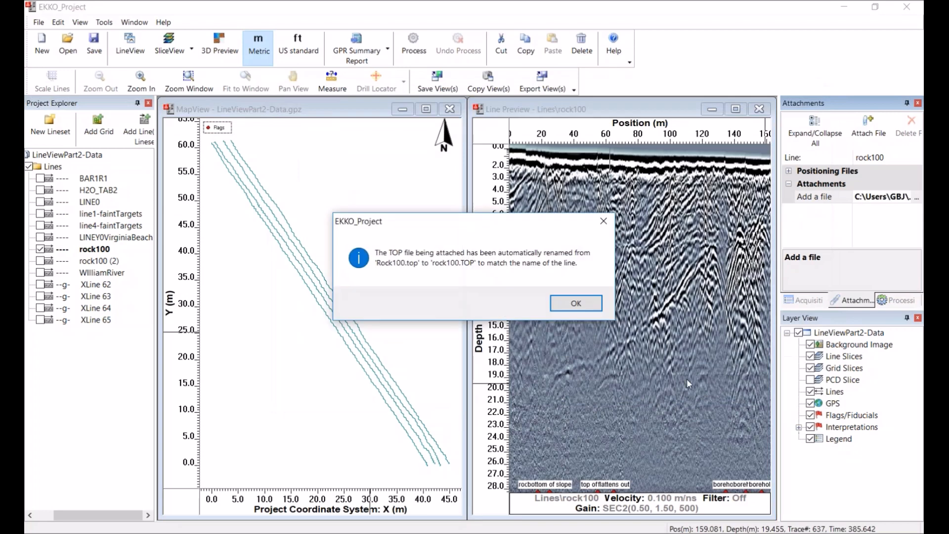
click(581, 305)
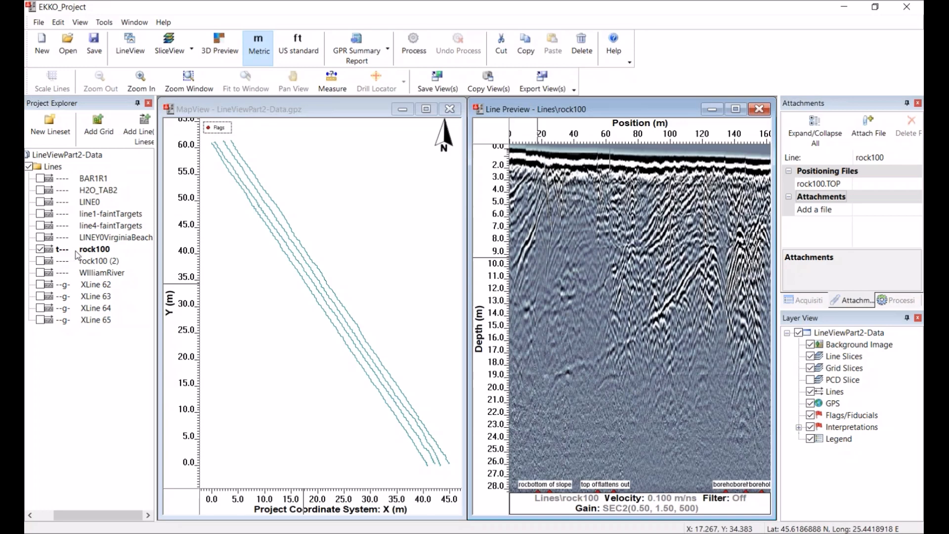
Open rock100 in LineView, maximize it, and switch its vertical axis from Depth to Elevation
click(130, 44)
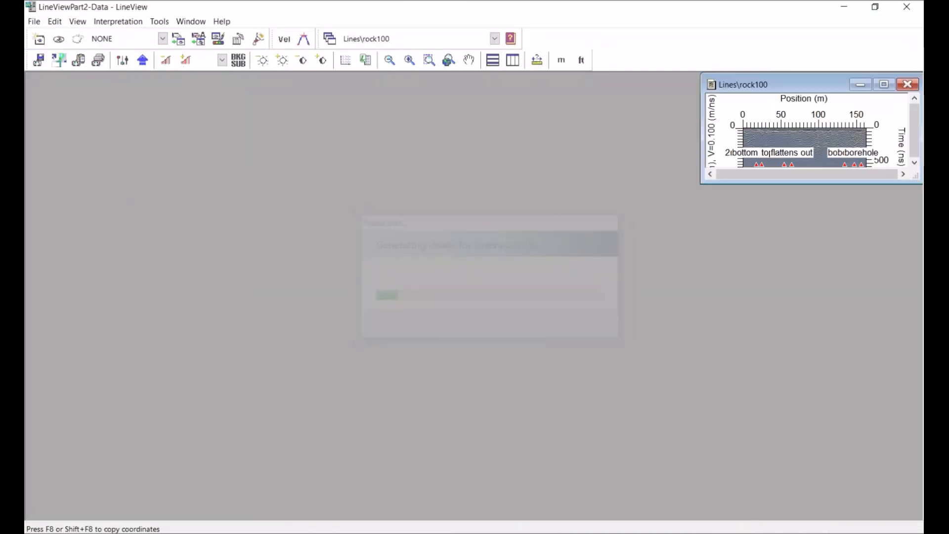
click(888, 85)
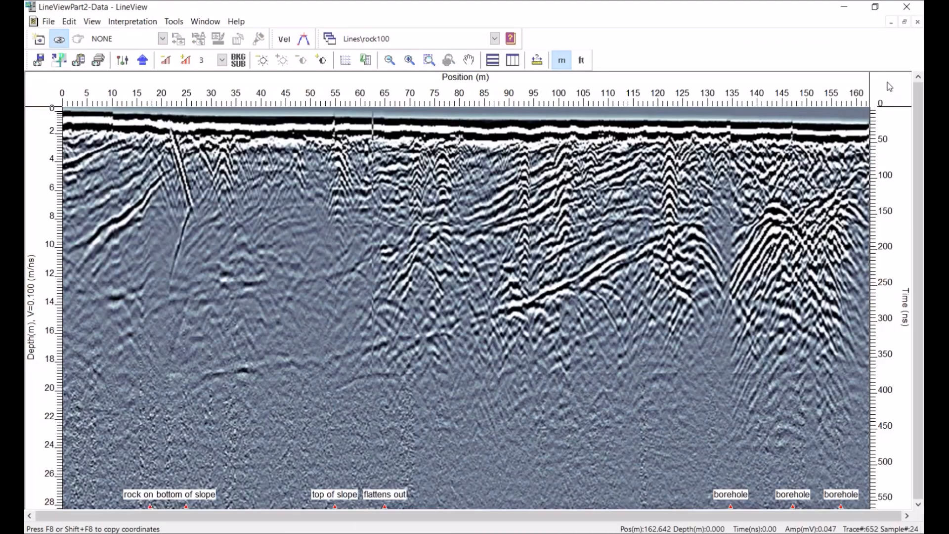
click(122, 60)
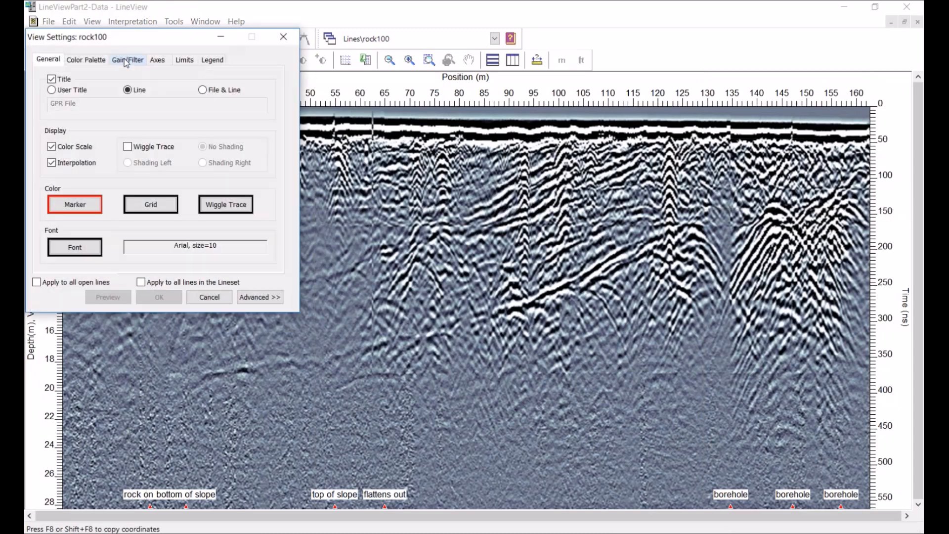
click(156, 60)
click(48, 230)
click(47, 249)
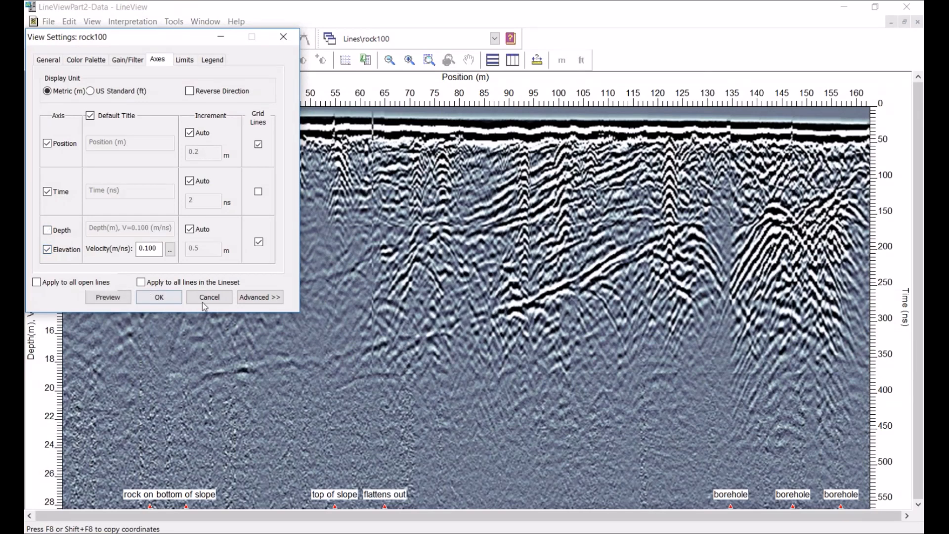
click(170, 297)
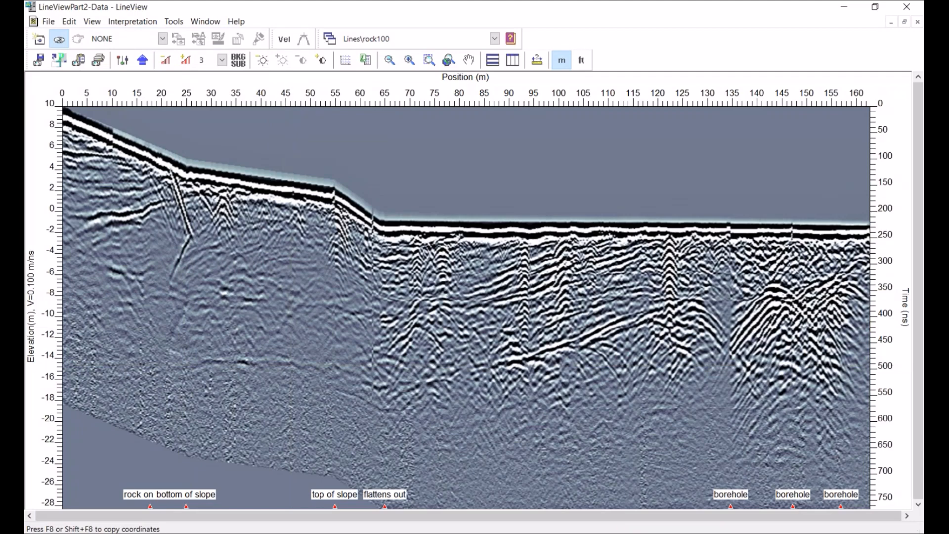
Open rock100 (2) and tile it beside rock100 to compare the two displays
click(494, 39)
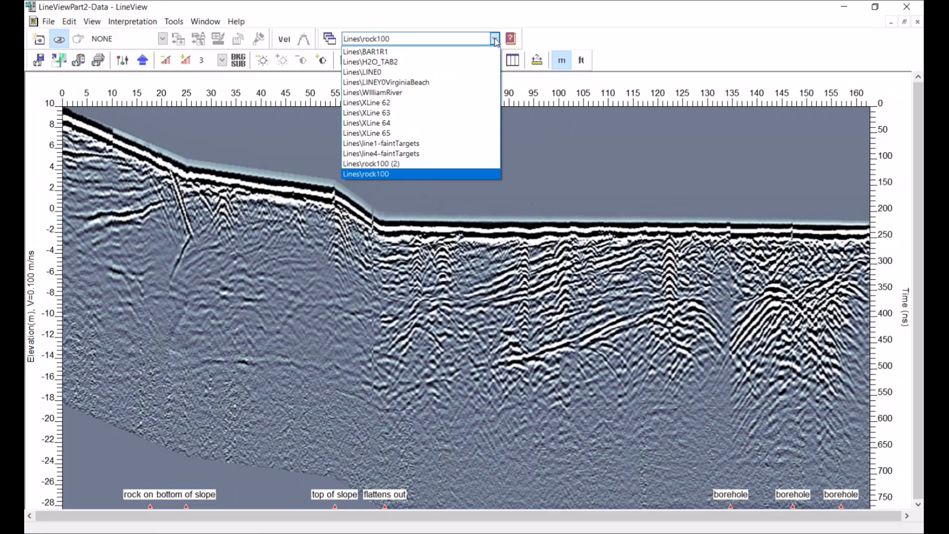
click(393, 163)
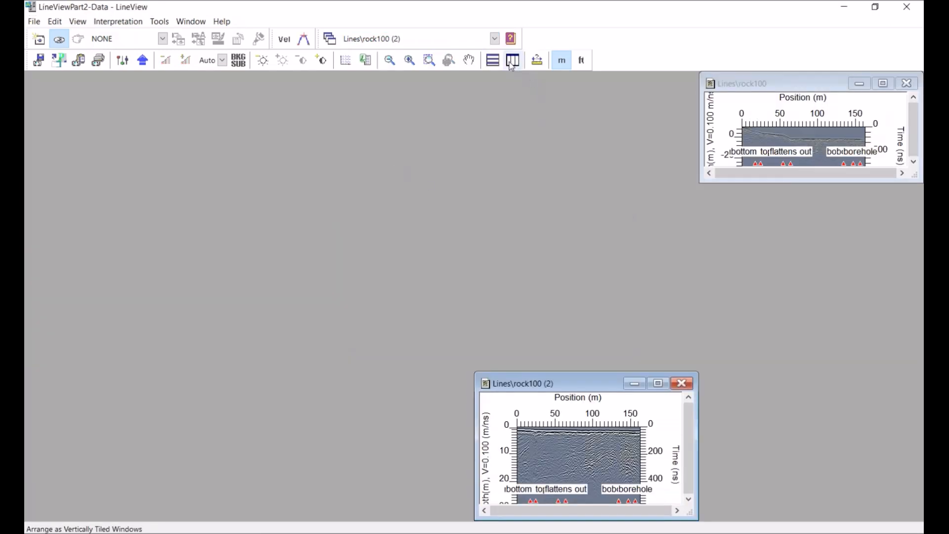
click(512, 61)
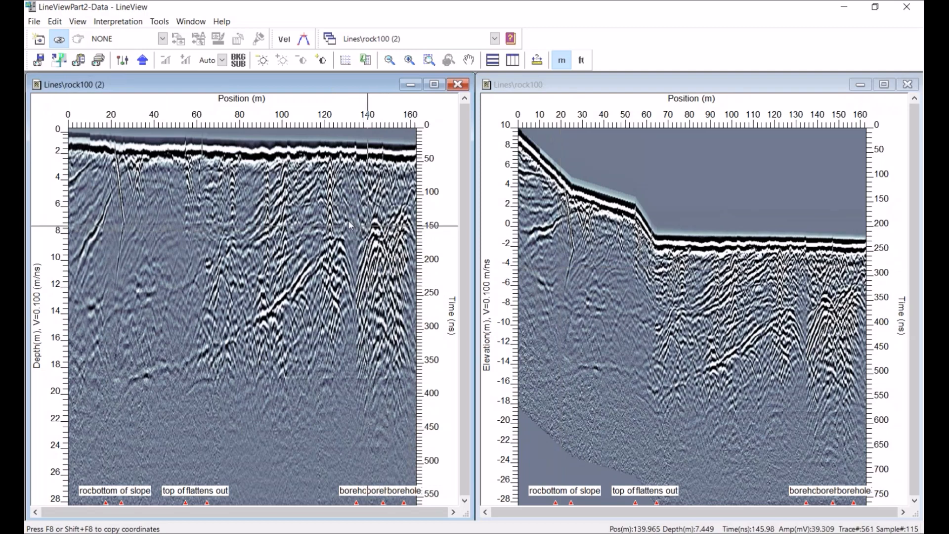
Set rock100's bottom elevation limit to -20, preview and apply the settings
click(122, 62)
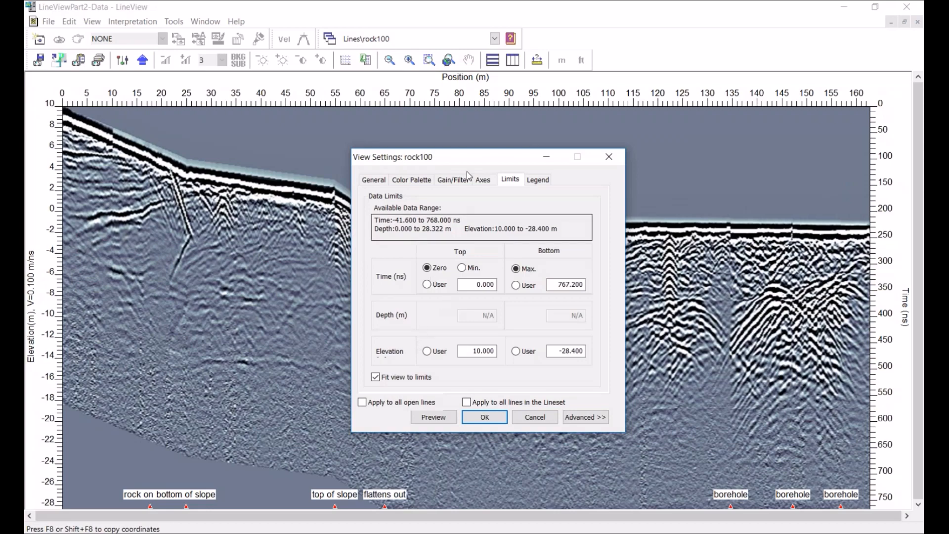
drag(472, 153, 471, 118)
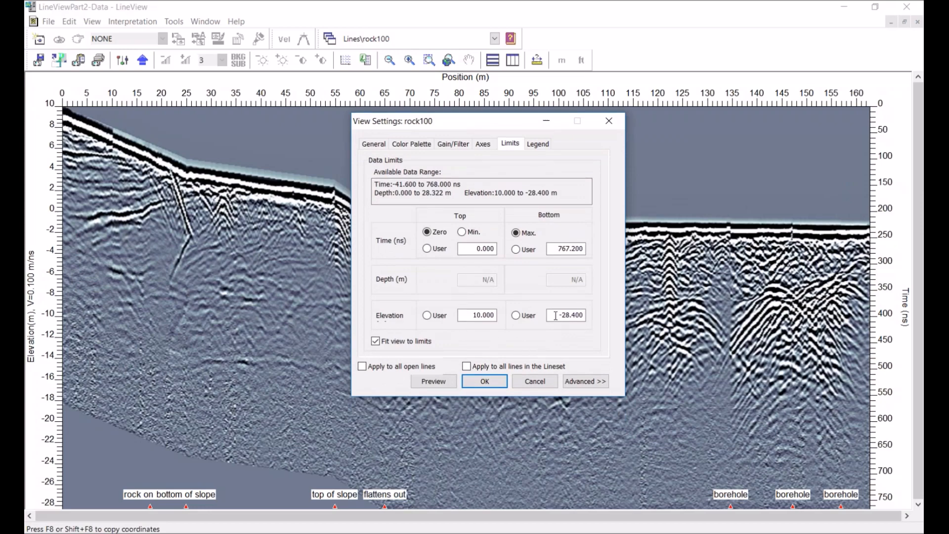
drag(555, 316, 584, 316)
text(-20)
click(433, 381)
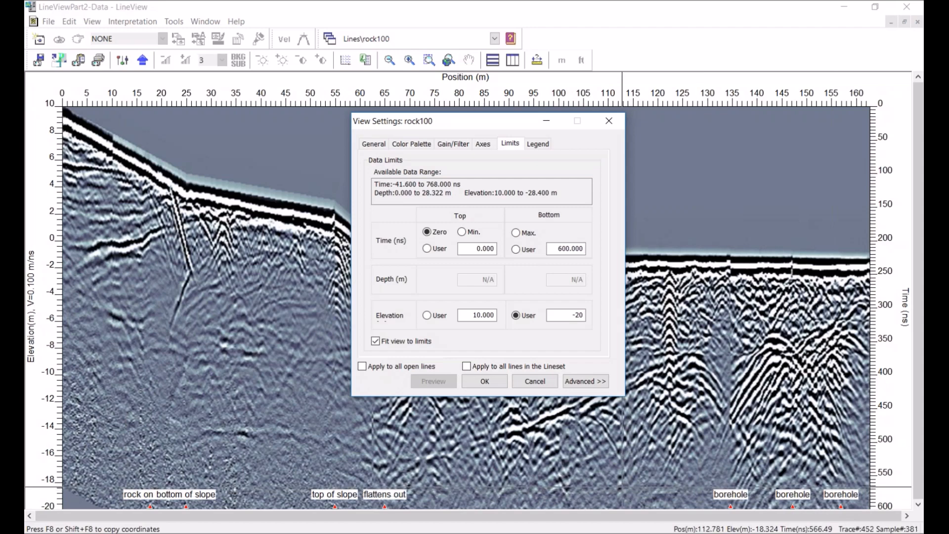
click(484, 381)
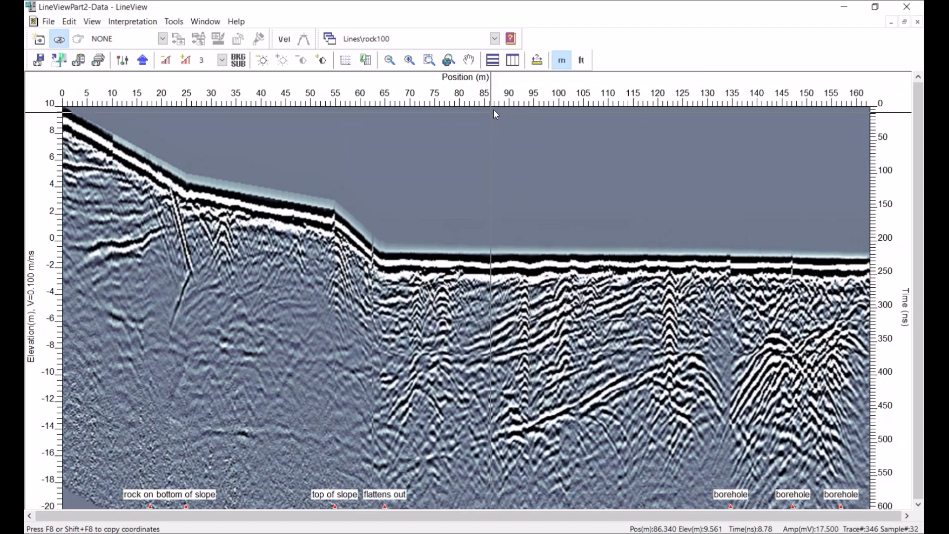
Open line1-faintTargets, maximize its window and set its gain level to 12
click(494, 39)
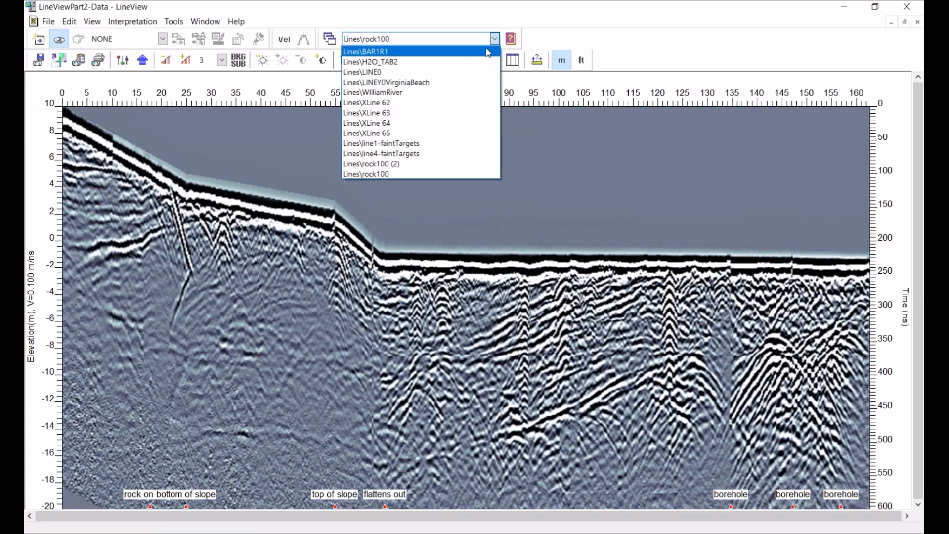
click(393, 144)
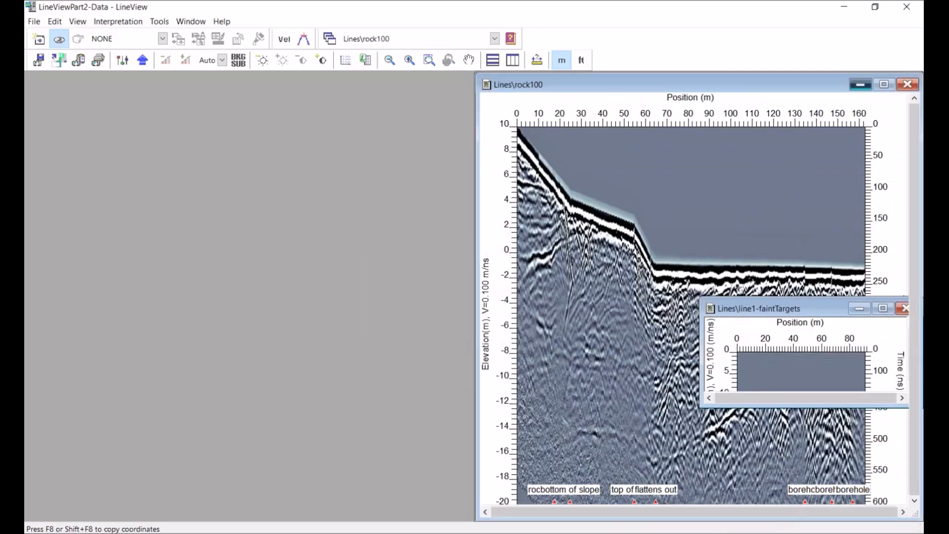
click(859, 84)
click(883, 309)
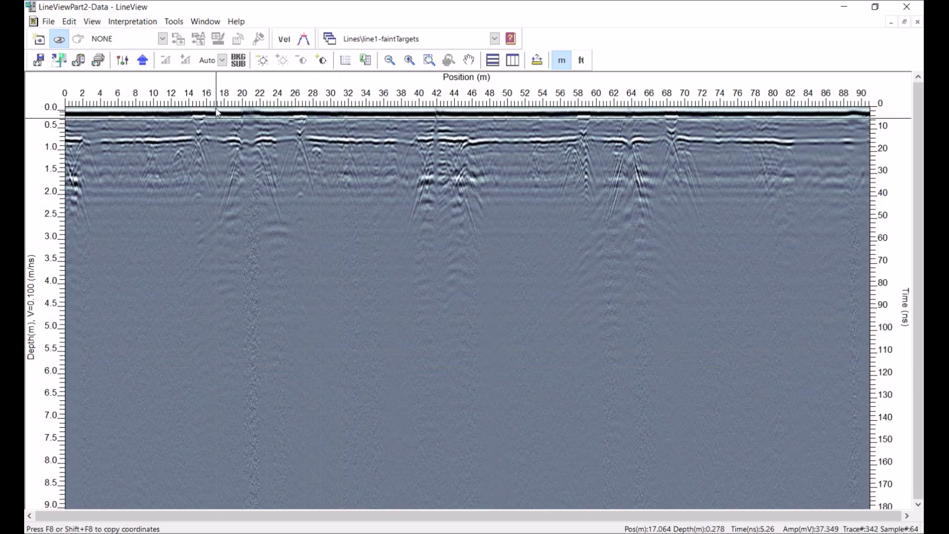
click(222, 60)
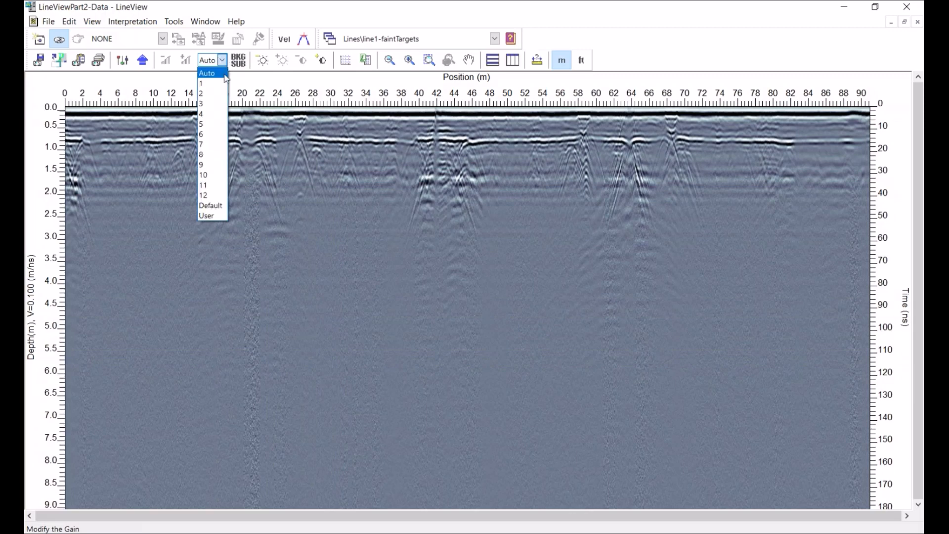
click(206, 195)
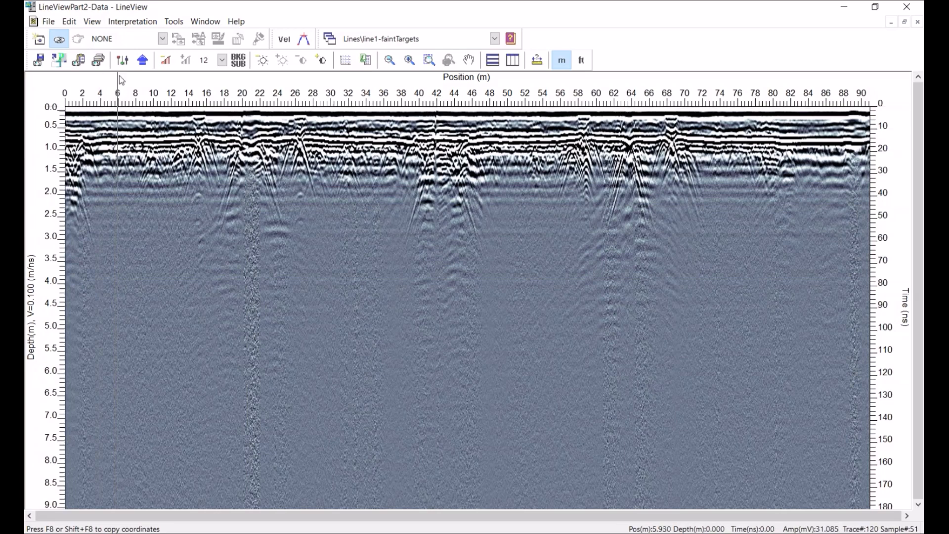
Set line1-faintTargets' SEC2 maximum gain to 5000, preview and apply the settings
click(122, 59)
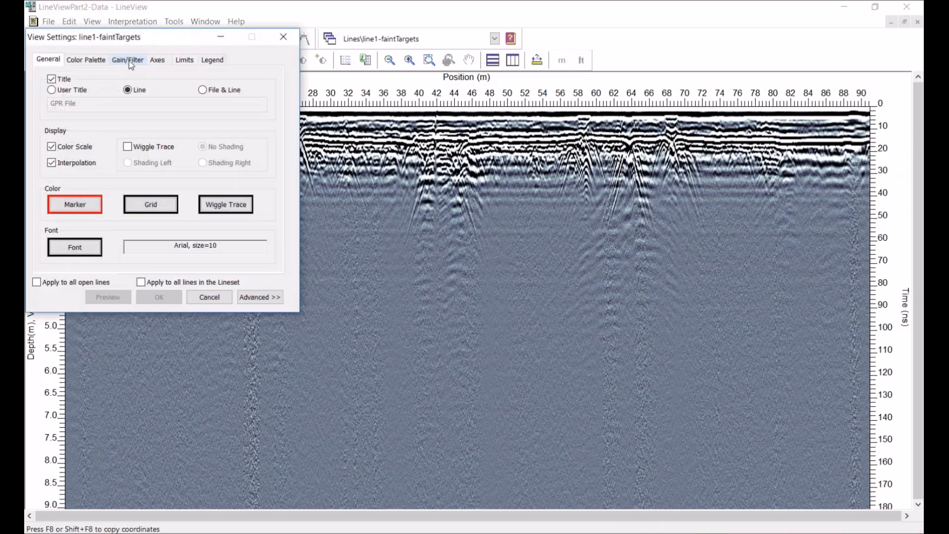
click(129, 61)
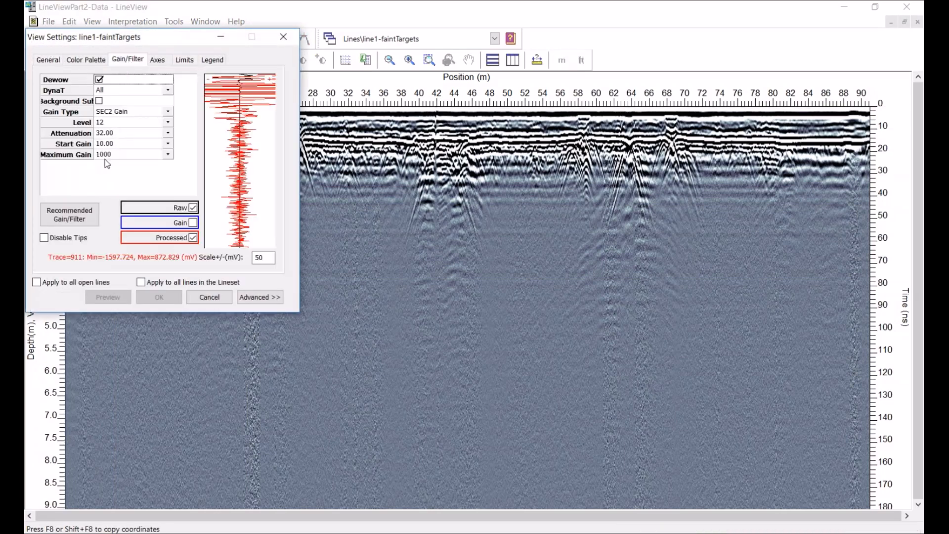
mouse_move(104, 159)
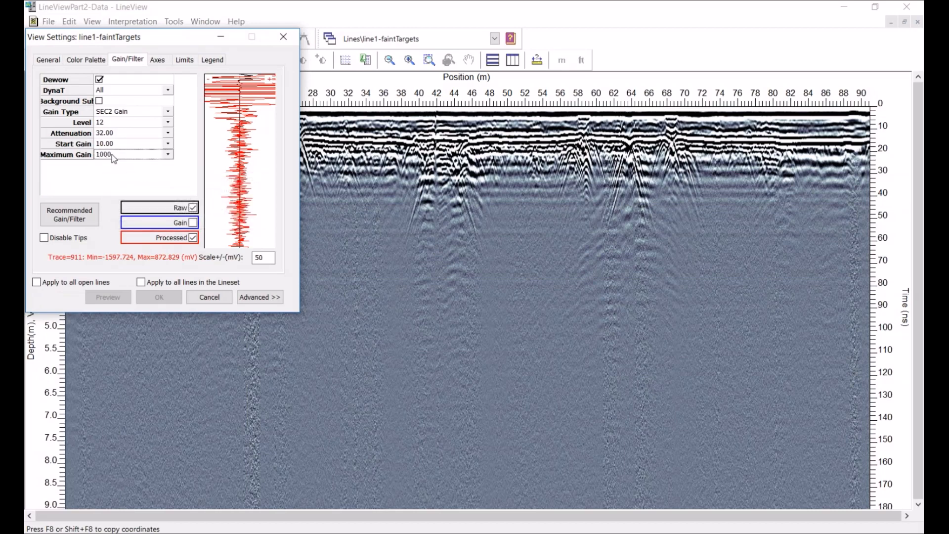
double_click(113, 158)
text(5000)
key(Return)
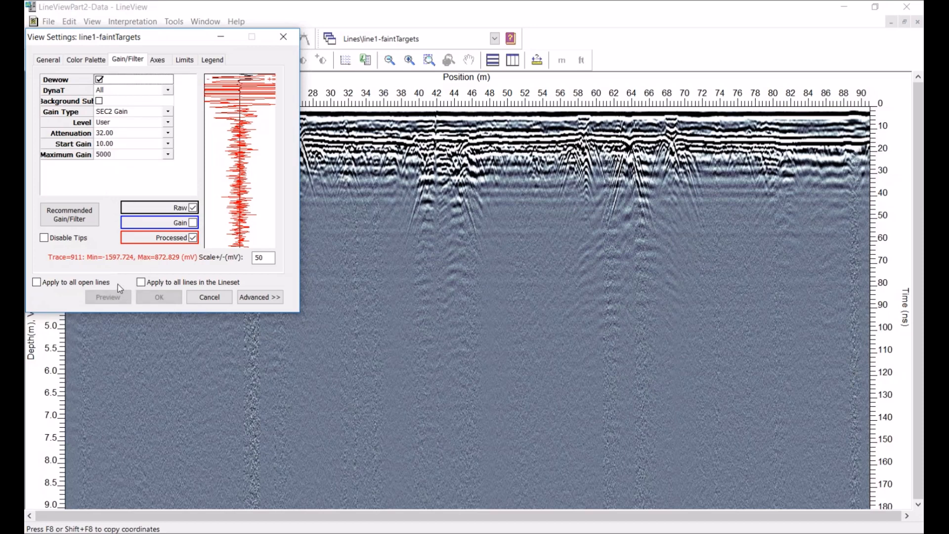
click(105, 297)
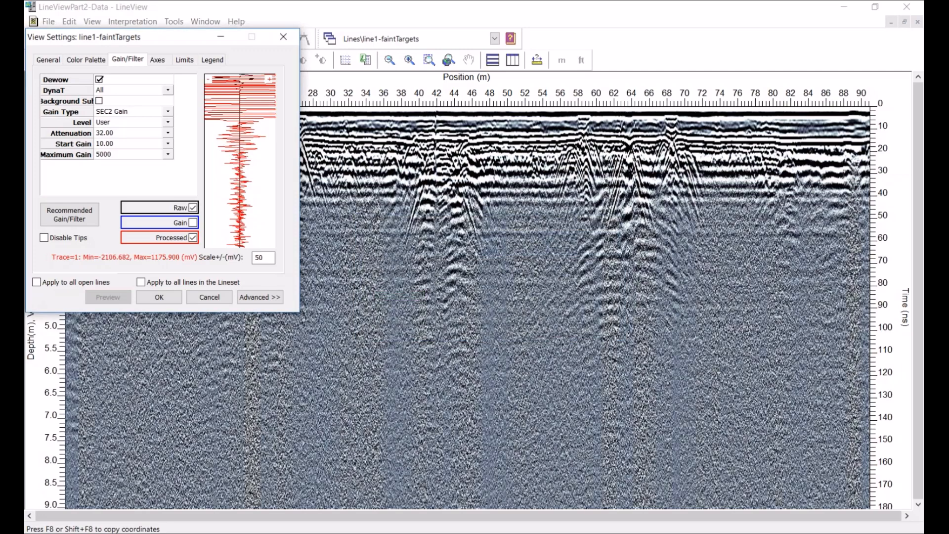
click(150, 298)
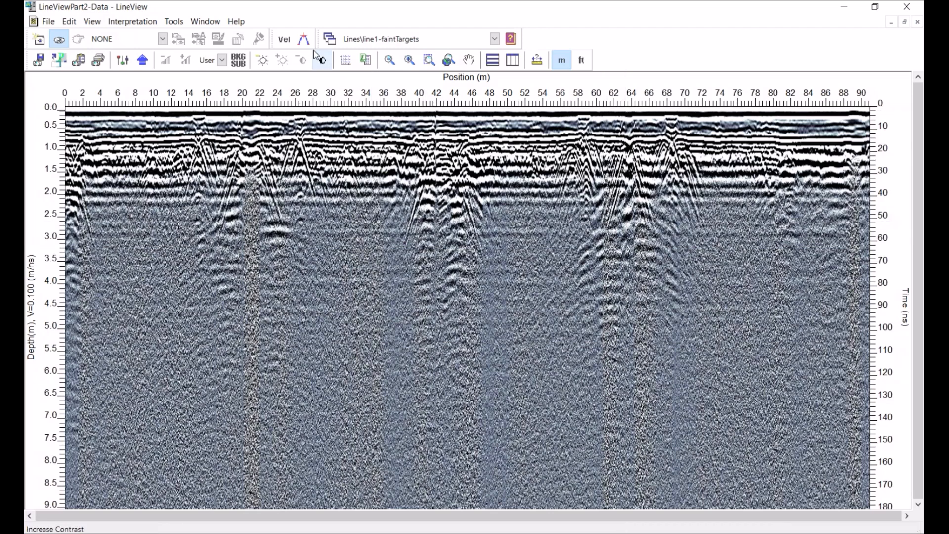
Fit a velocity calibration hyperbola to the target near 64 m on line1-faintTargets and decline applying the new velocity
click(303, 40)
click(467, 307)
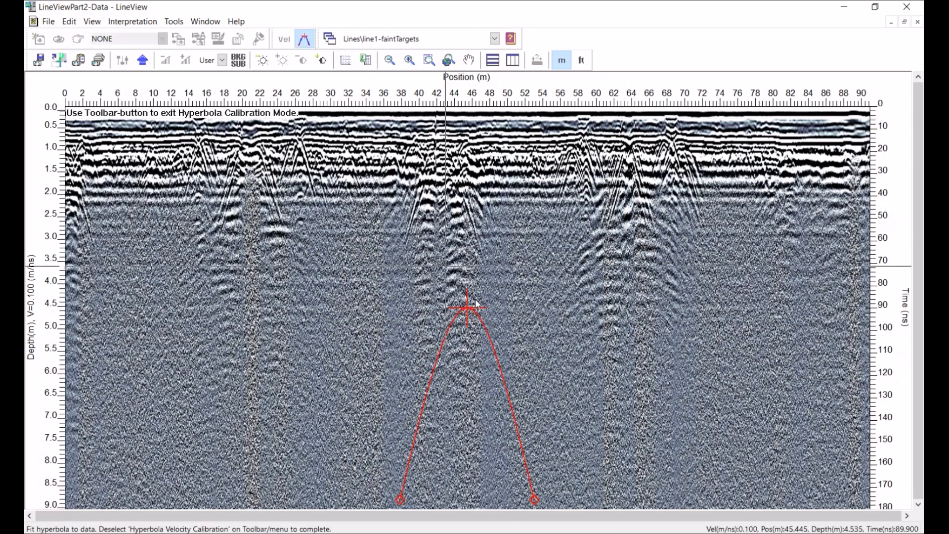
click(632, 220)
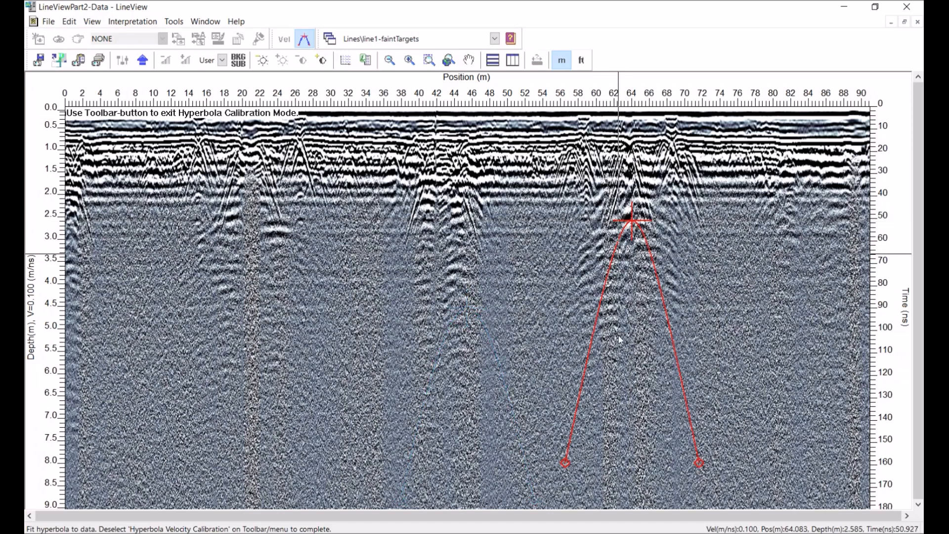
click(564, 462)
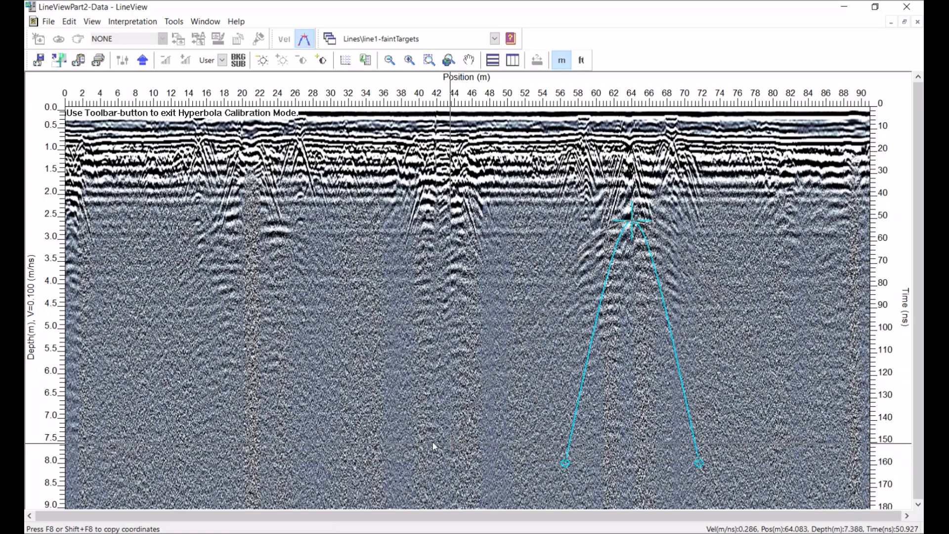
click(414, 443)
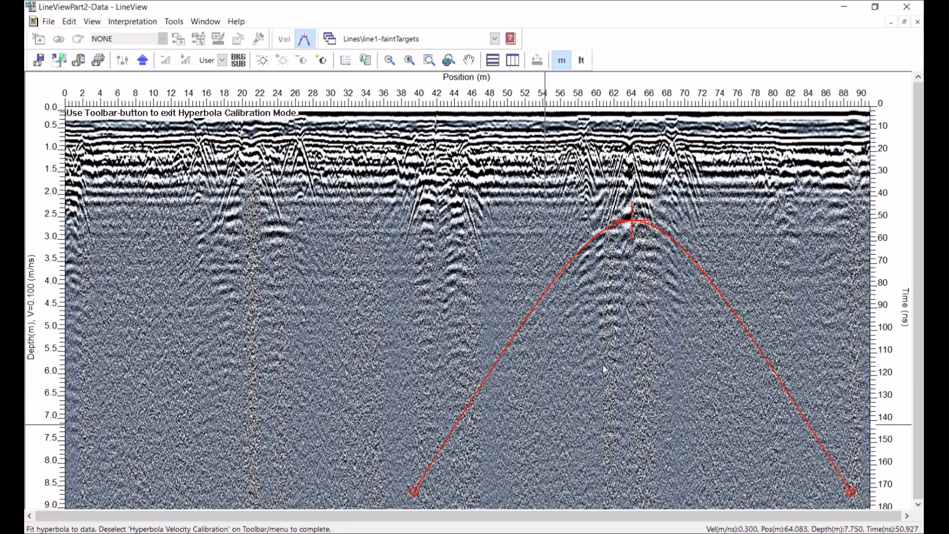
click(304, 42)
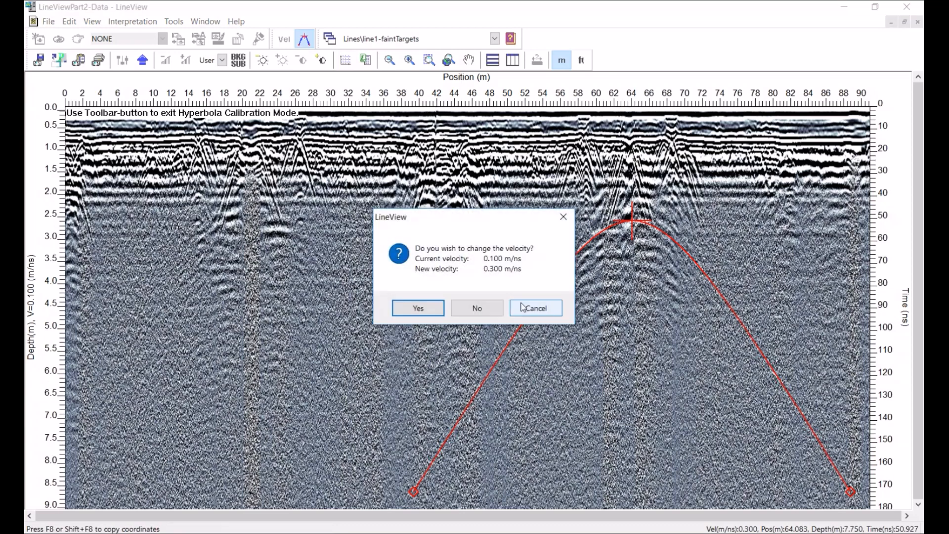
click(487, 309)
Set line1-faintTargets' bottom depth limit to 3.5 m and preview the display
click(122, 60)
click(184, 60)
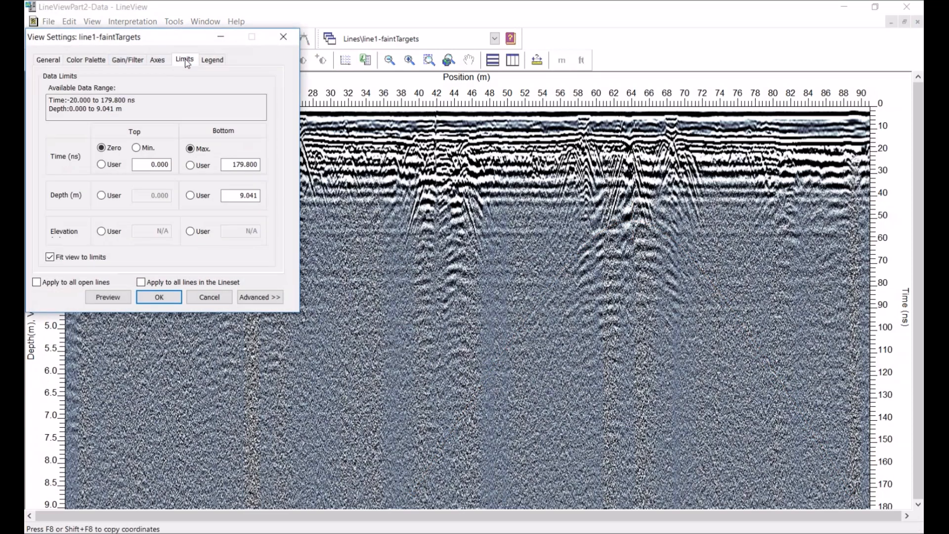
drag(174, 38, 337, 184)
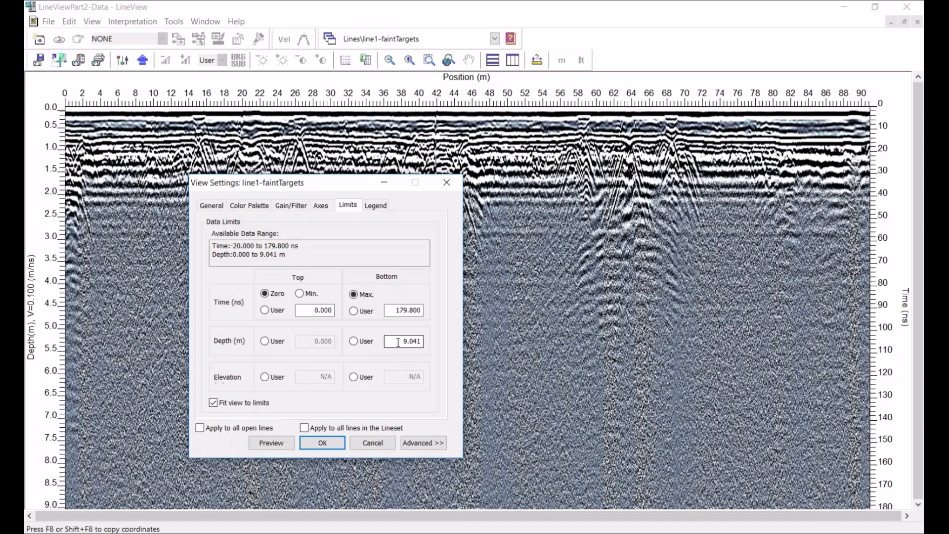
drag(390, 341, 440, 345)
text(3.5)
click(271, 443)
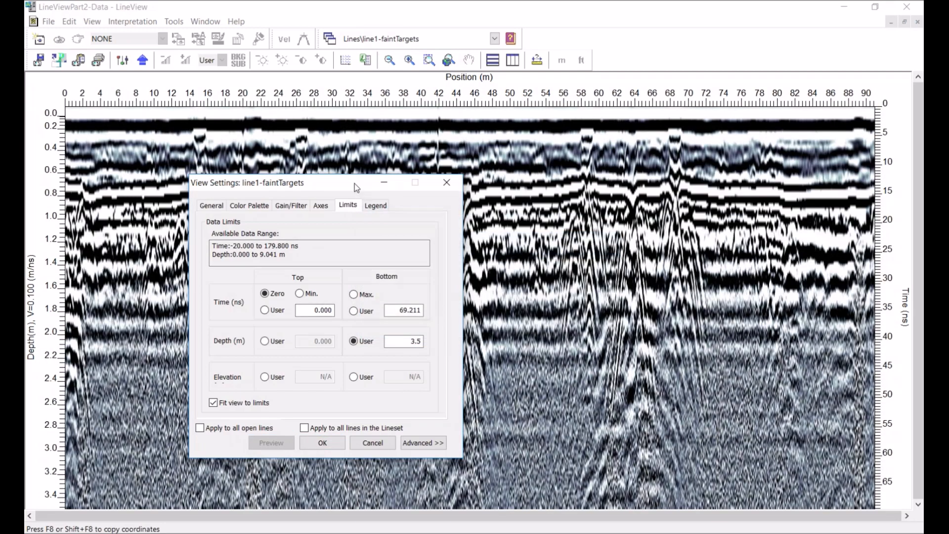
Set line1-faintTargets' time limits to 65 ns at the bottom and minimum at the top, preview and apply
drag(357, 188, 114, 207)
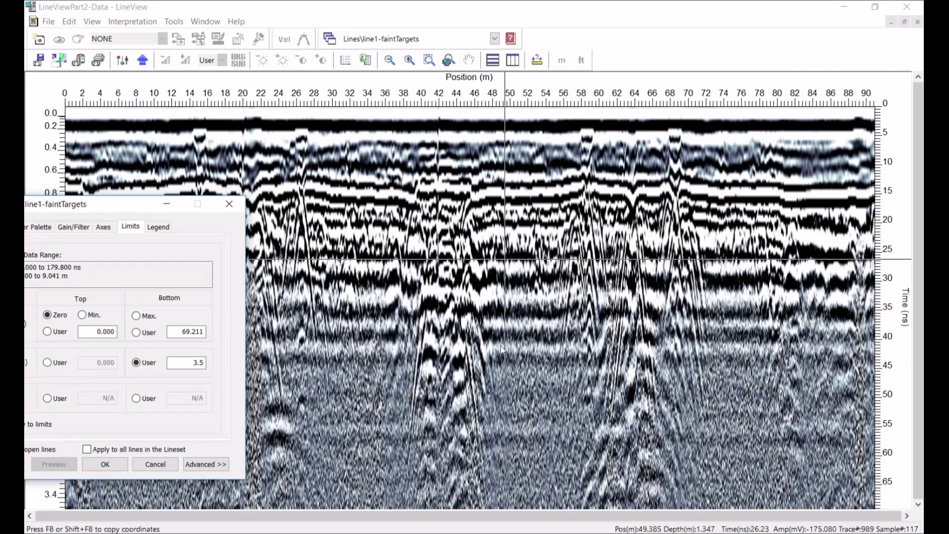
drag(198, 204, 387, 172)
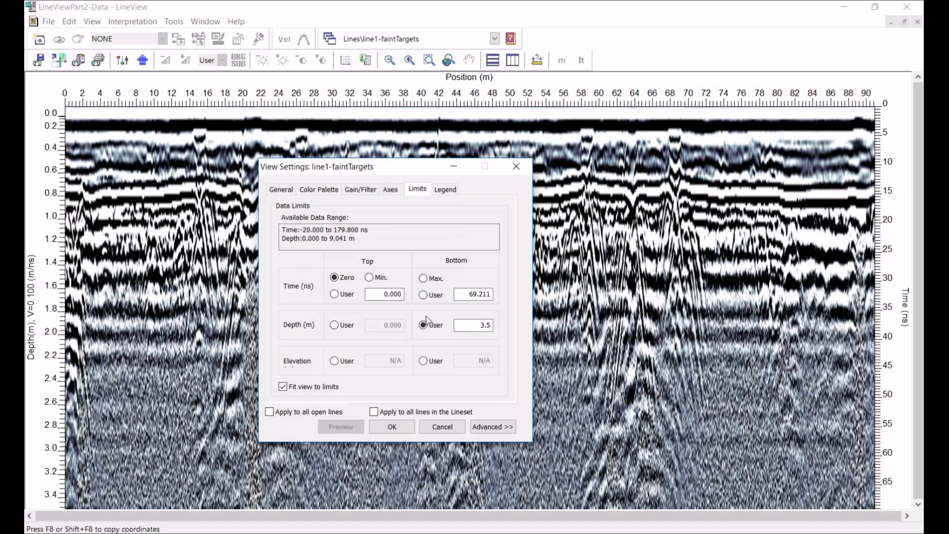
double_click(466, 294)
text(65)
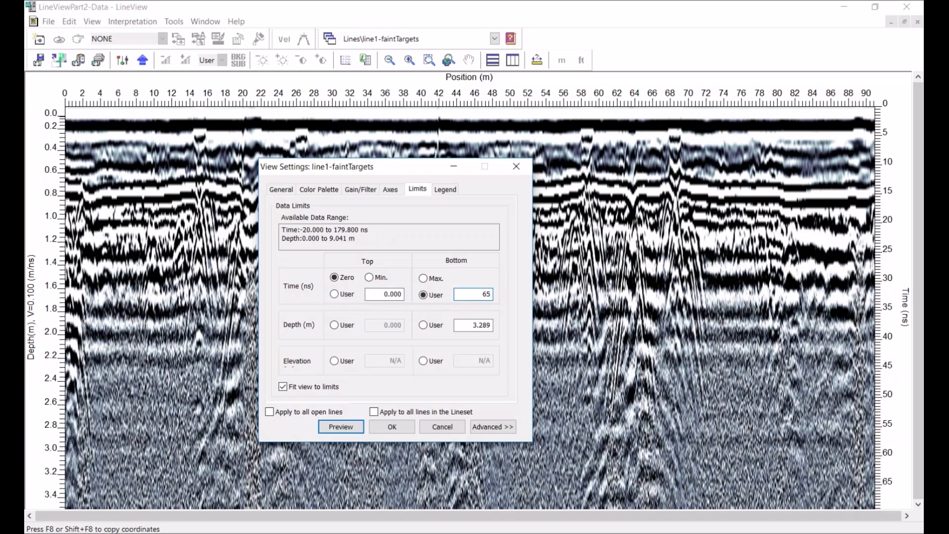
click(391, 426)
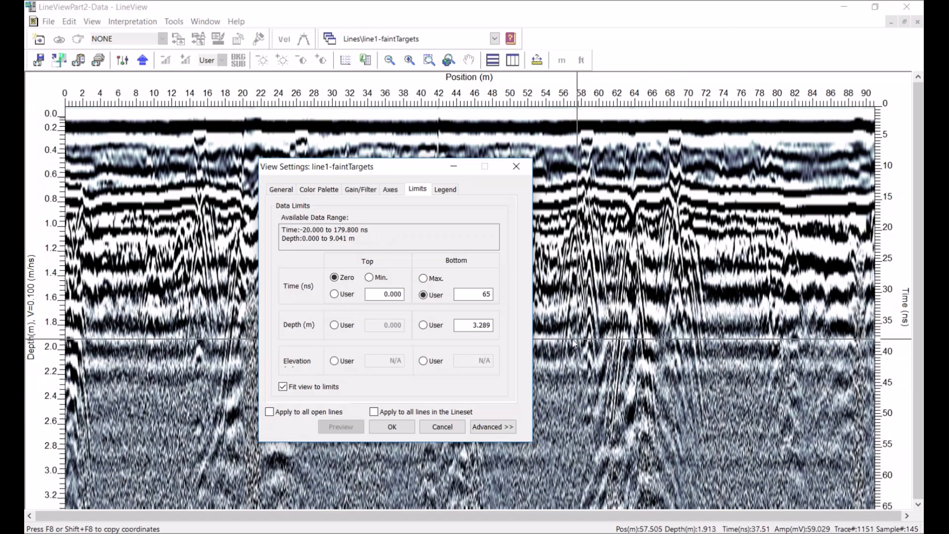
click(369, 279)
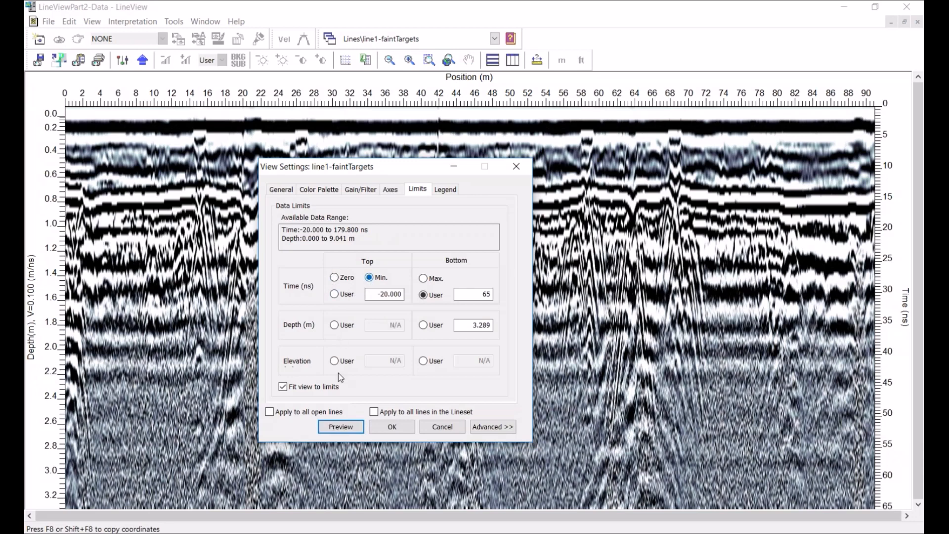
click(407, 426)
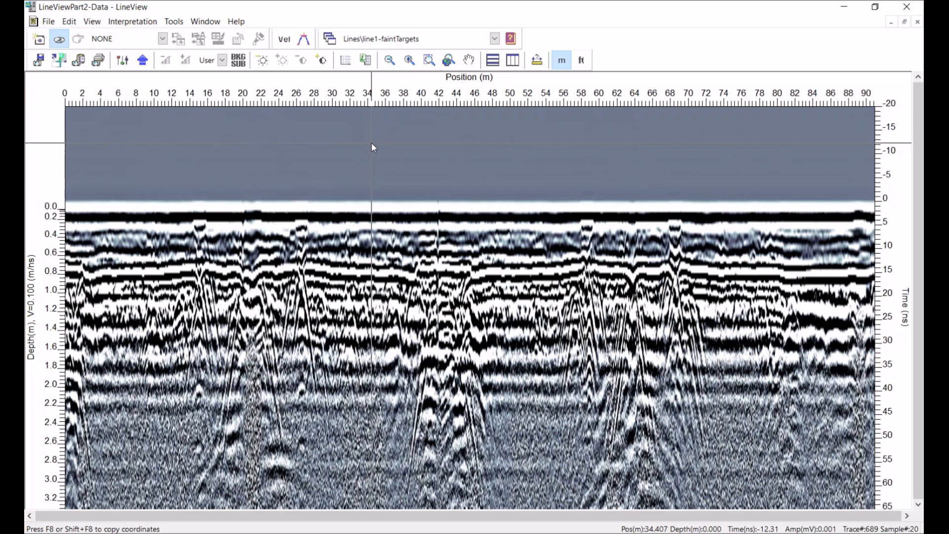
Change line1-faintTargets' gain type to AGC Gain and apply the settings
click(123, 61)
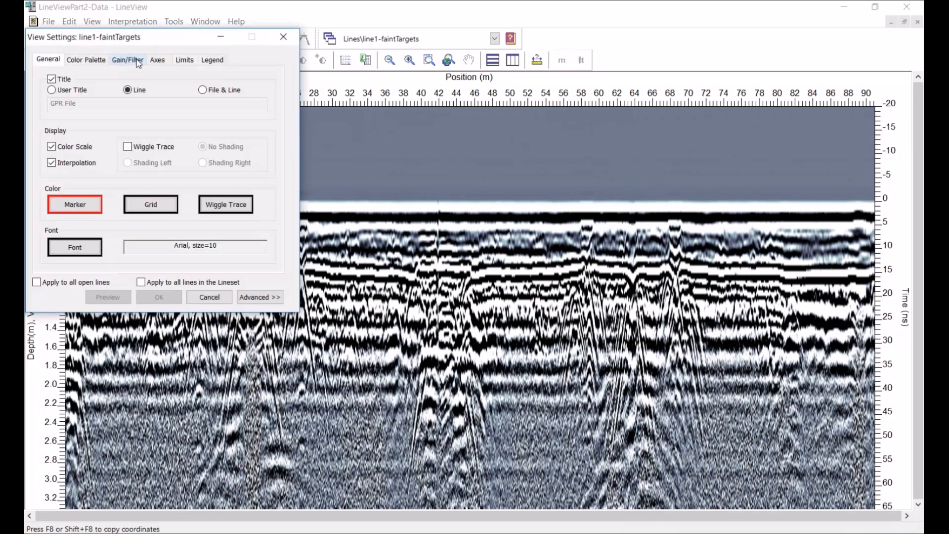
click(138, 60)
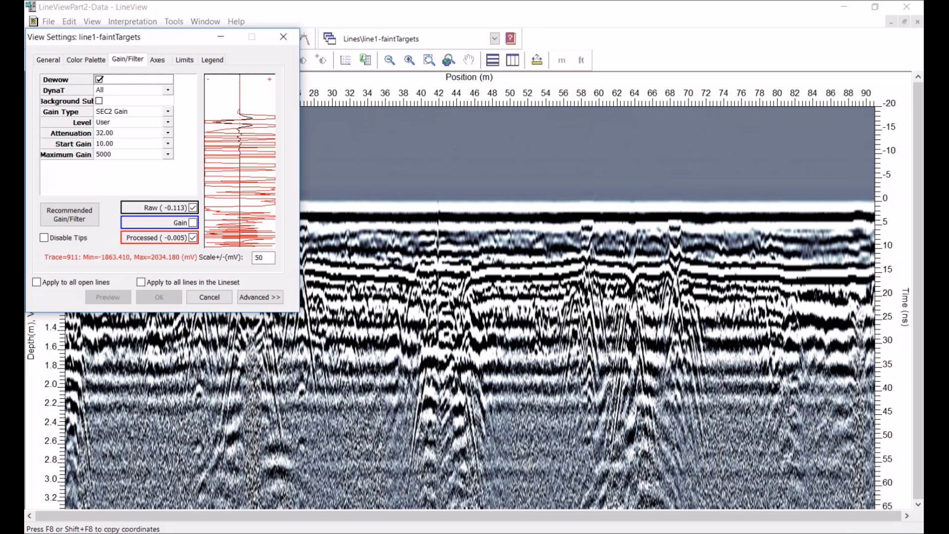
click(168, 111)
click(123, 138)
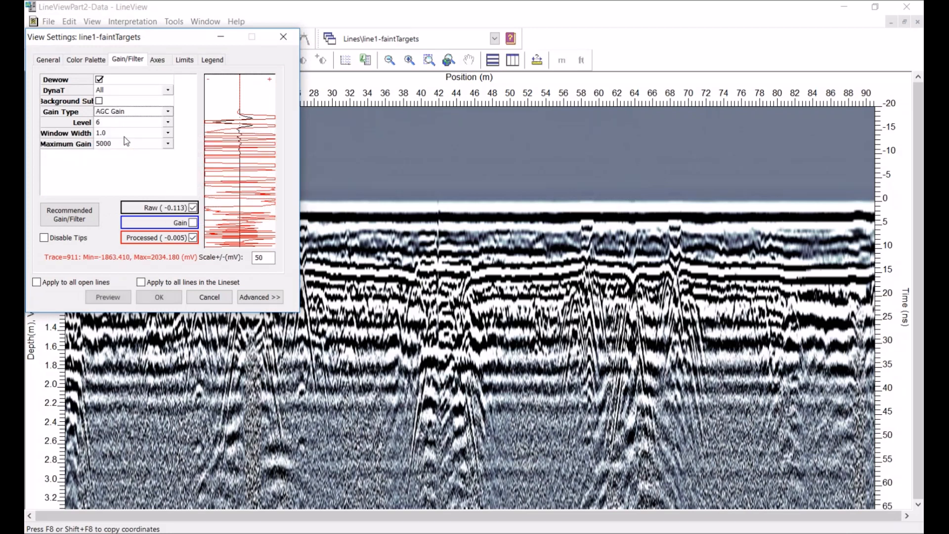
click(159, 297)
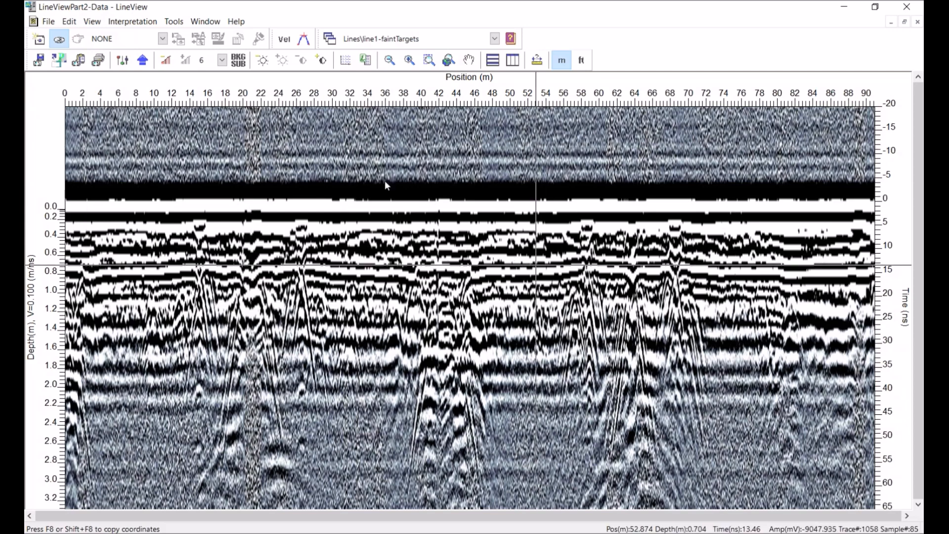
Reset line1-faintTargets' bottom time limit to maximum and apply the settings
click(123, 60)
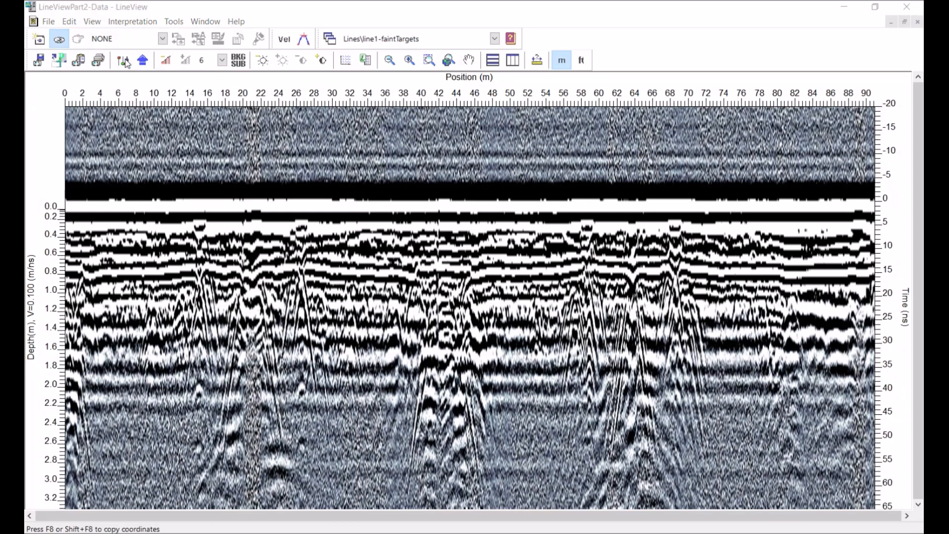
click(184, 60)
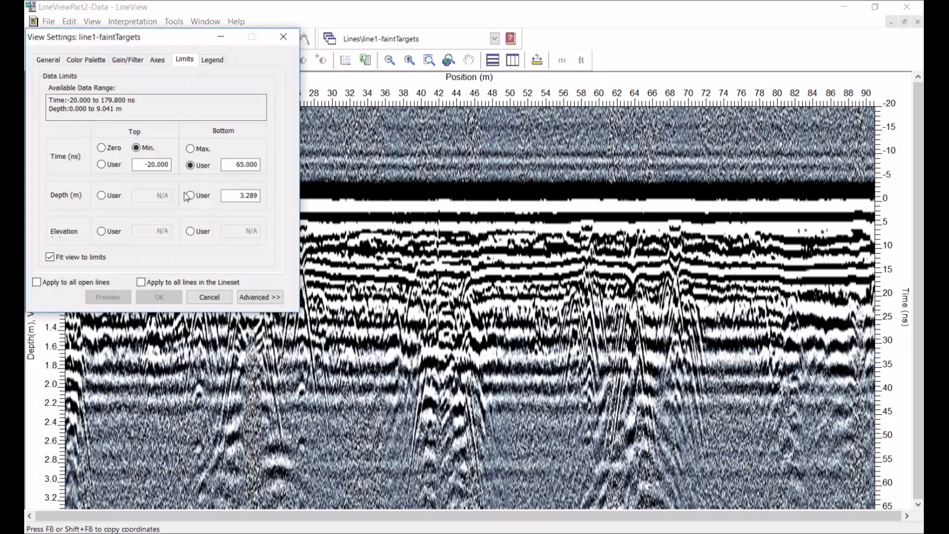
click(190, 149)
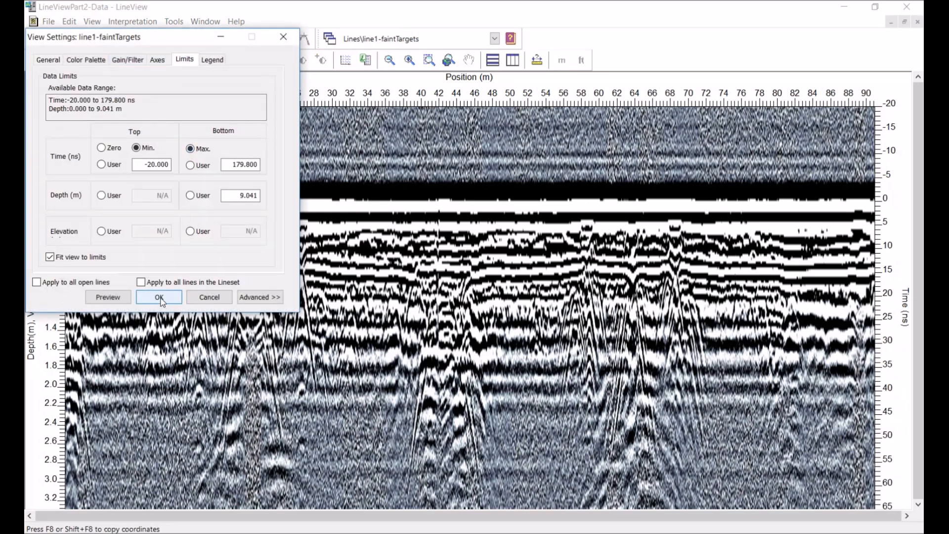
click(163, 300)
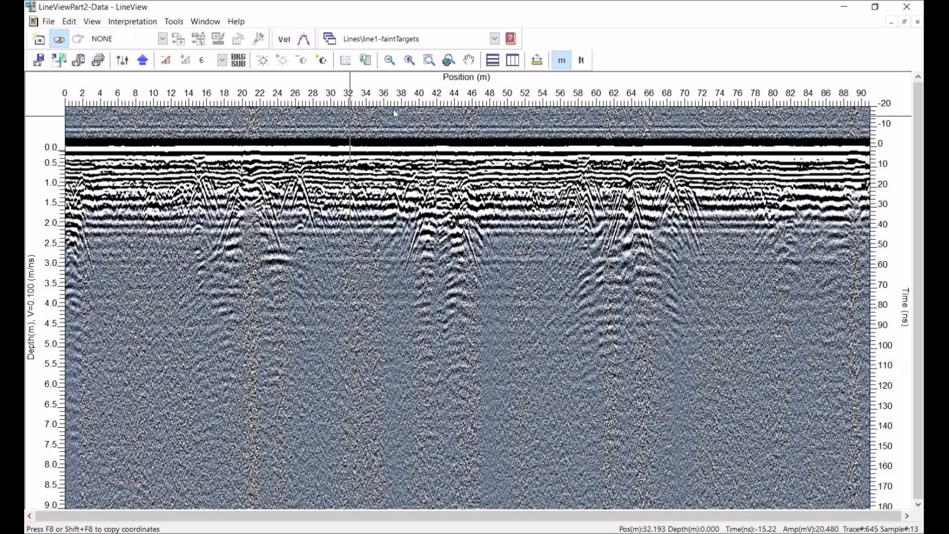
Switch to LINEY0VirginiaBeach, set its gain level to 6 and increase it one step to 7
click(495, 38)
click(436, 82)
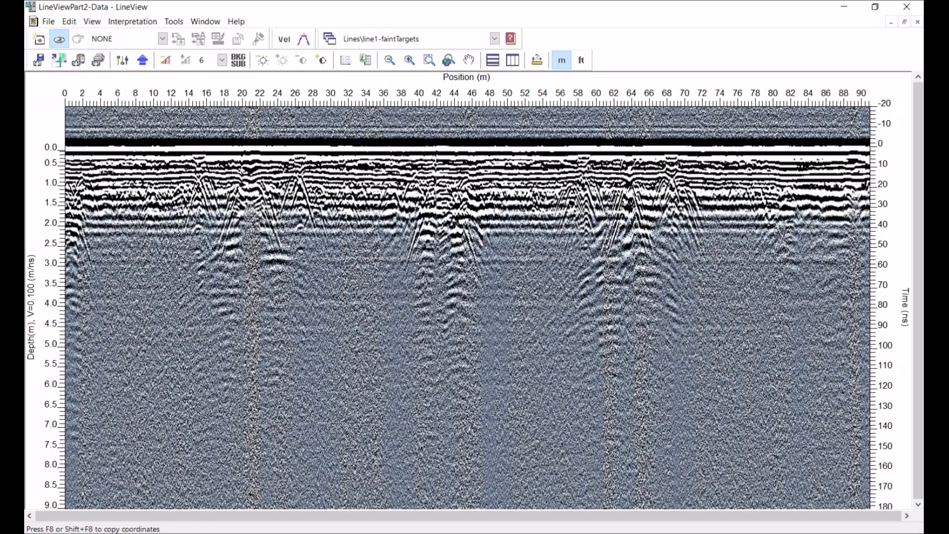
click(346, 60)
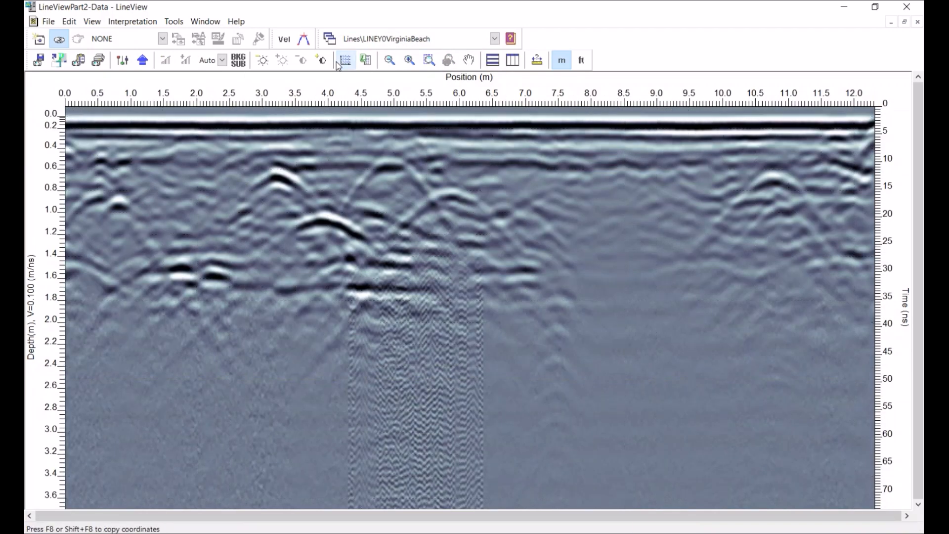
click(222, 61)
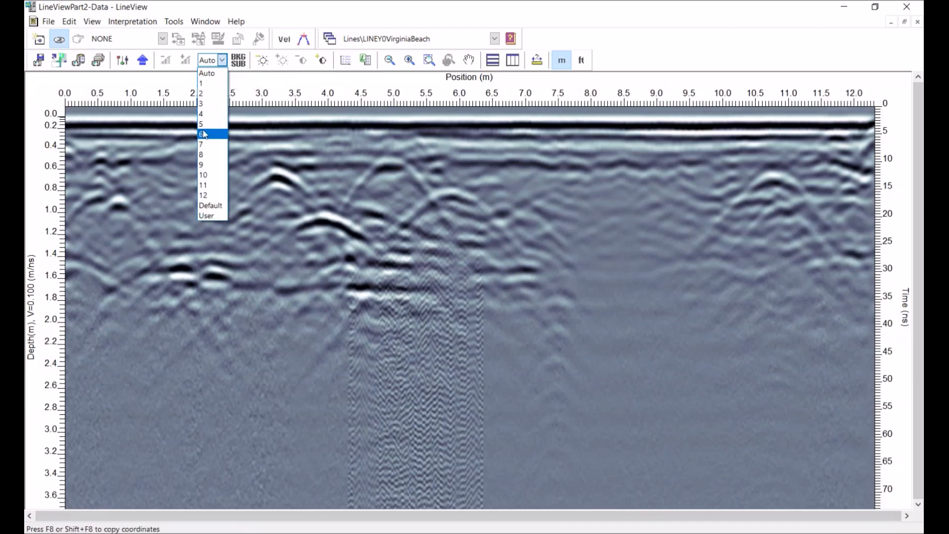
click(203, 132)
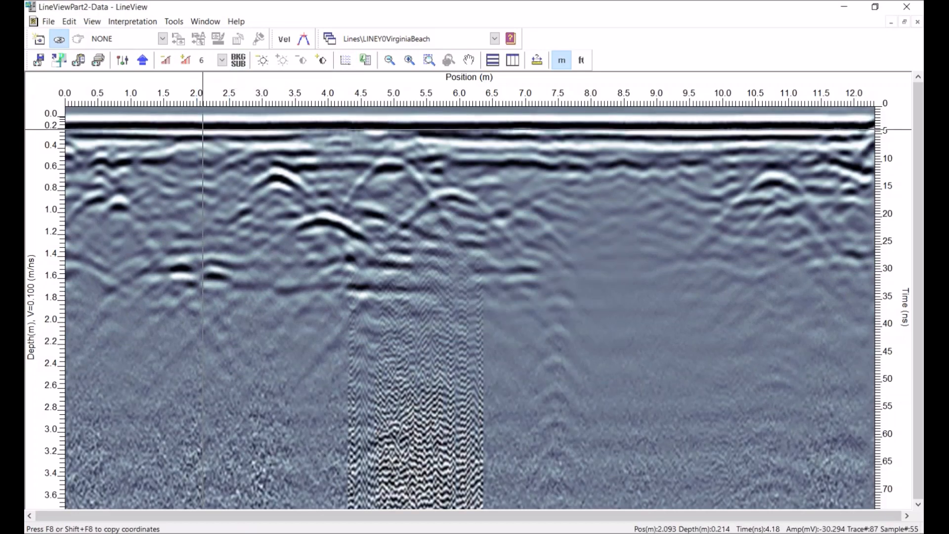
click(185, 60)
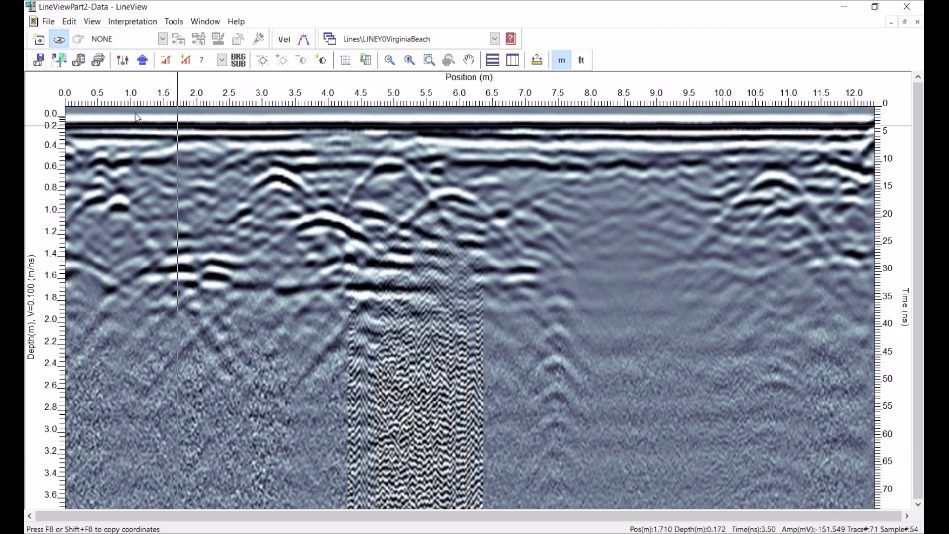
Change LINEY0VirginiaBeach's gain type to AGC Gain, set the top time limit to minimum and apply
click(123, 60)
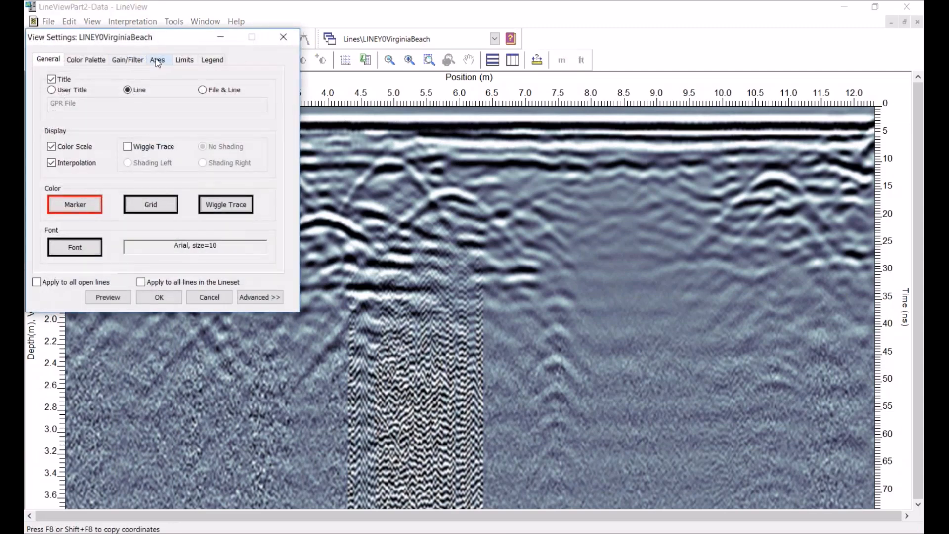
click(128, 60)
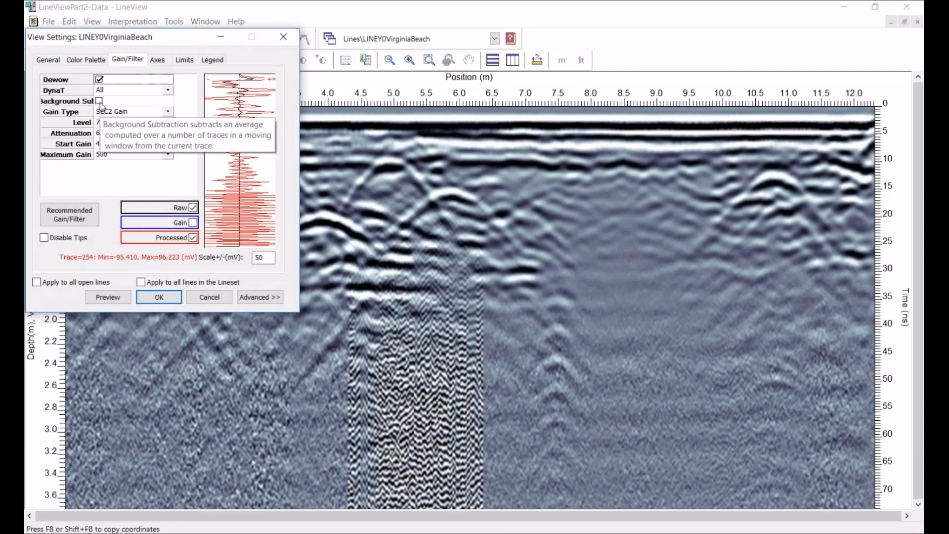
click(166, 111)
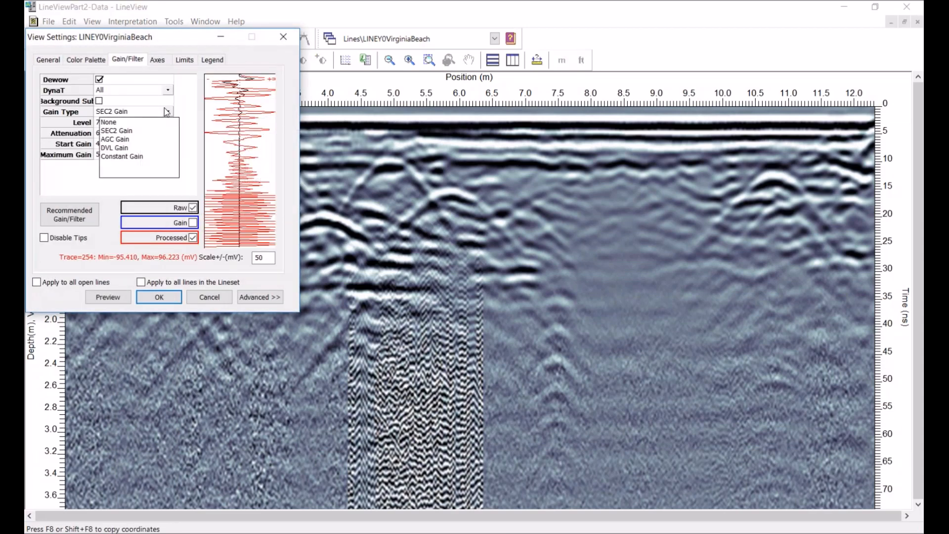
click(123, 140)
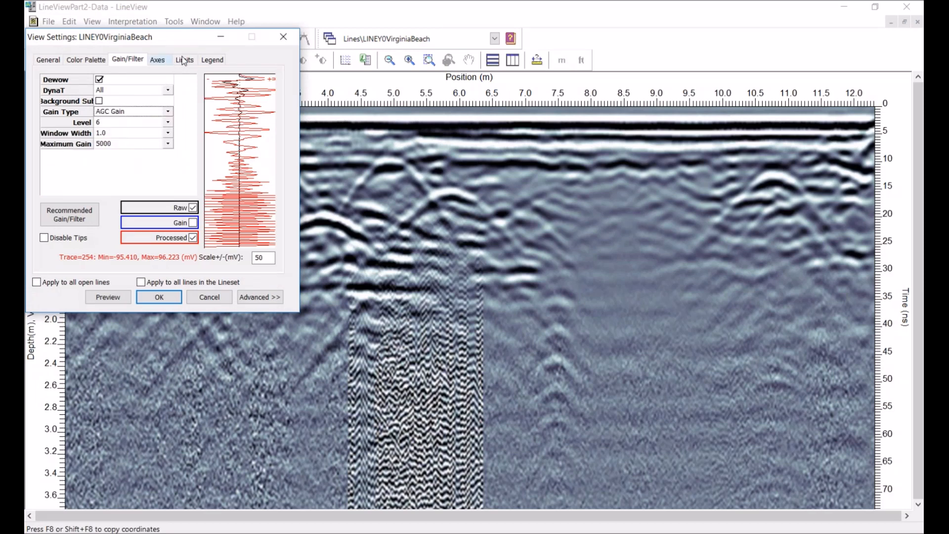
click(182, 60)
click(136, 147)
click(159, 296)
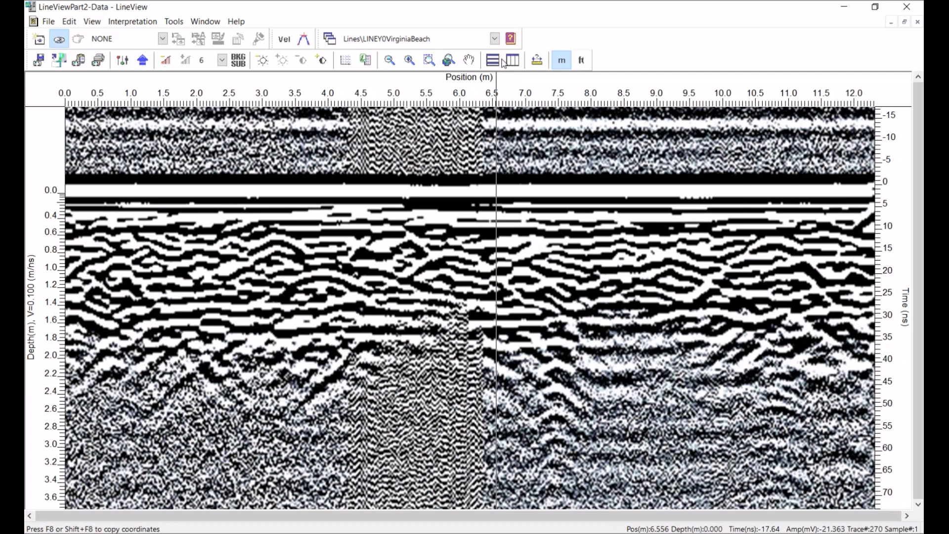
Switch to line4-faintTargets and hide its flags/fiducials
click(495, 38)
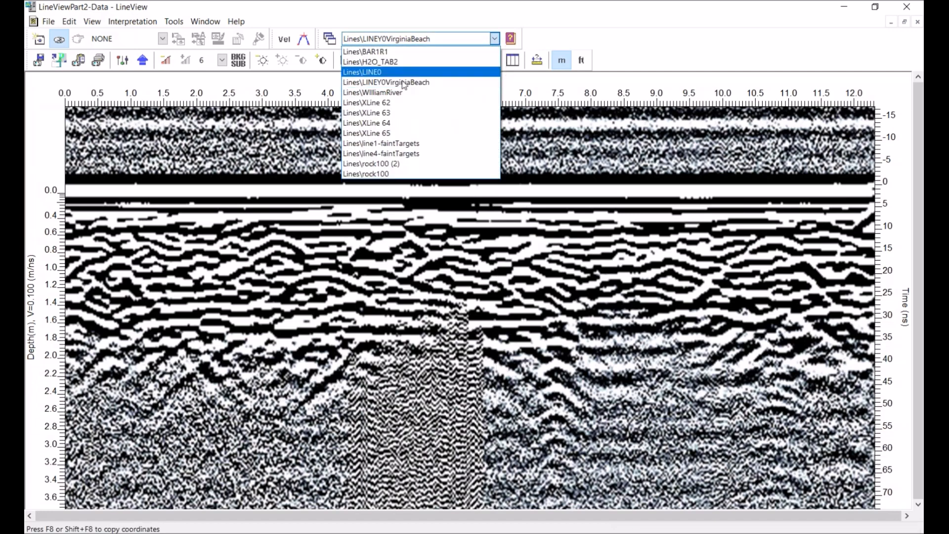
click(392, 154)
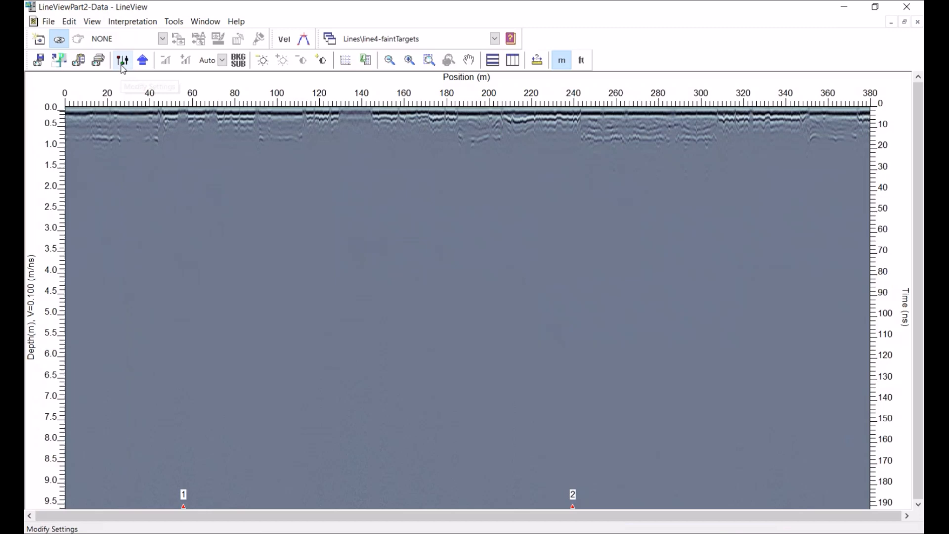
click(99, 24)
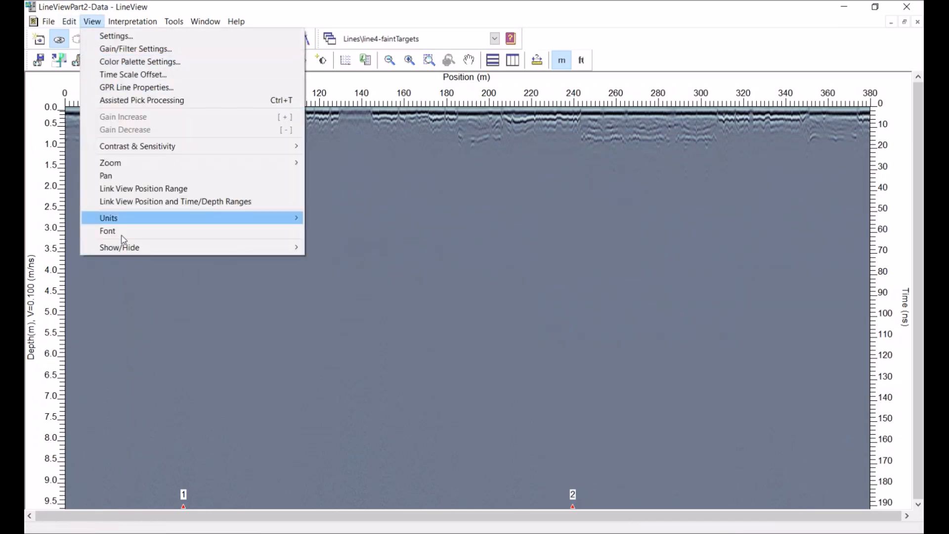
mouse_move(124, 247)
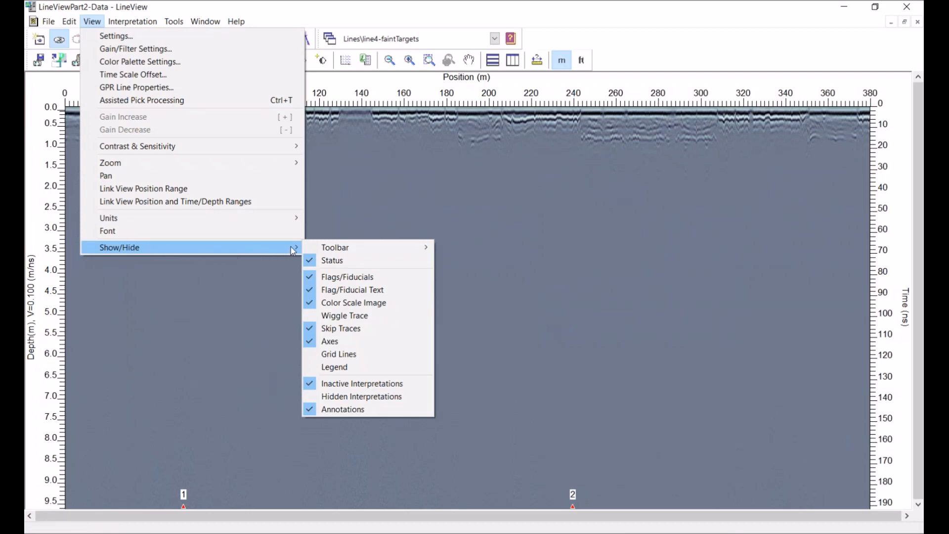
click(337, 278)
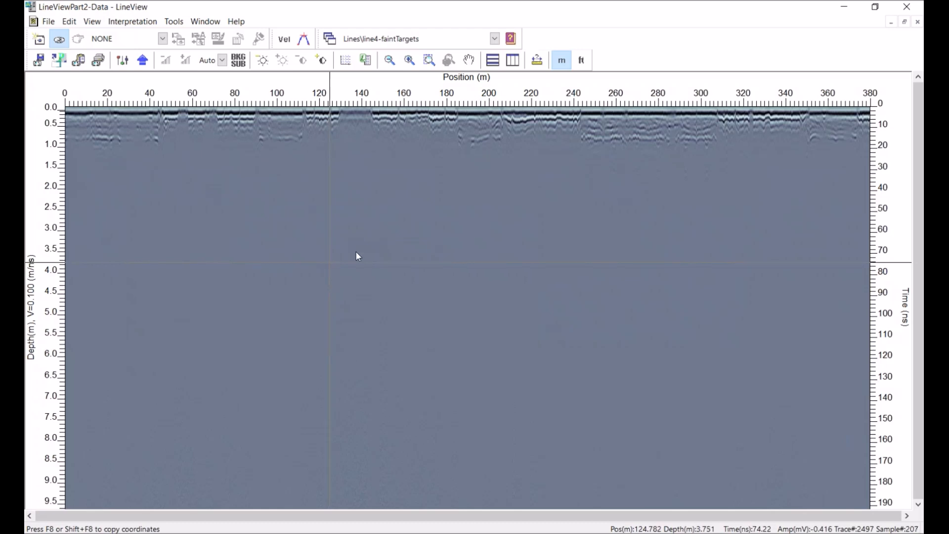
Close LineView and in the project line list select line4-faintTargets, deselecting rock100
click(907, 5)
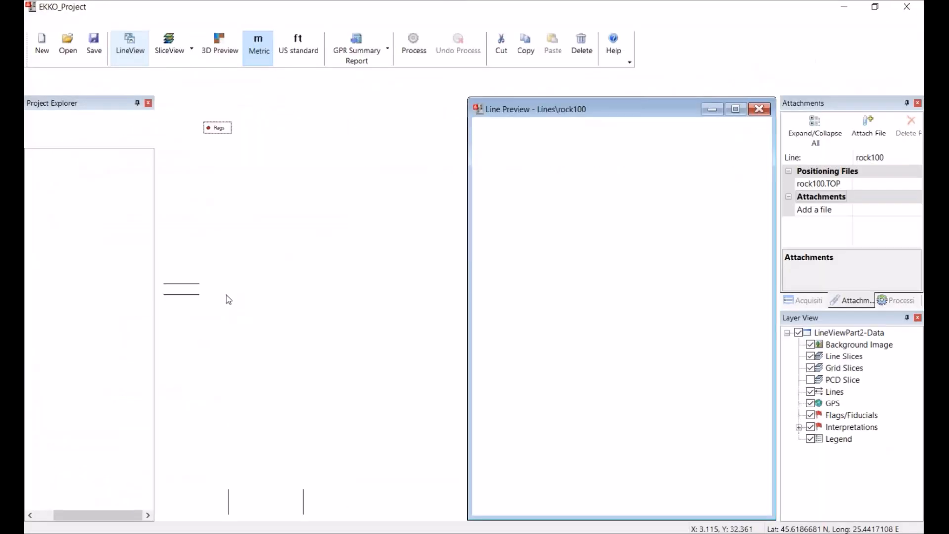
click(42, 226)
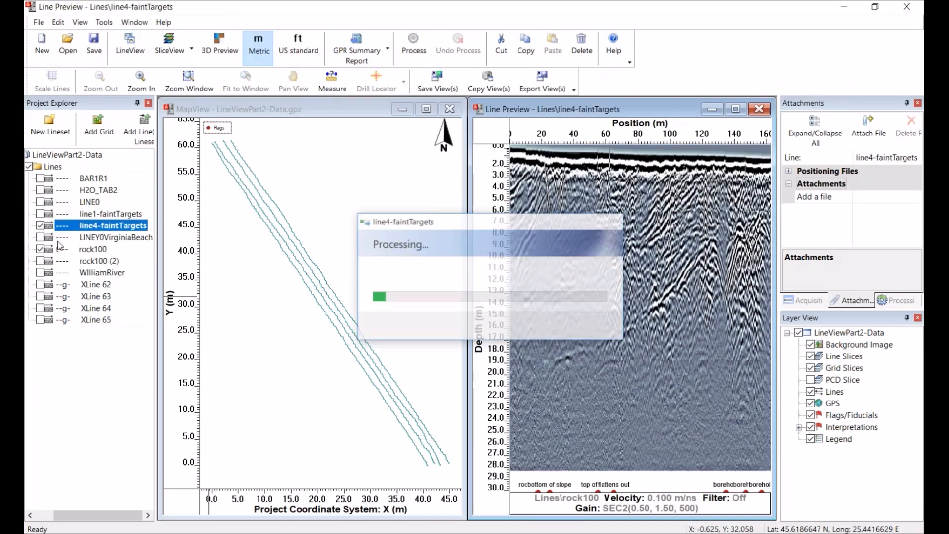
click(43, 249)
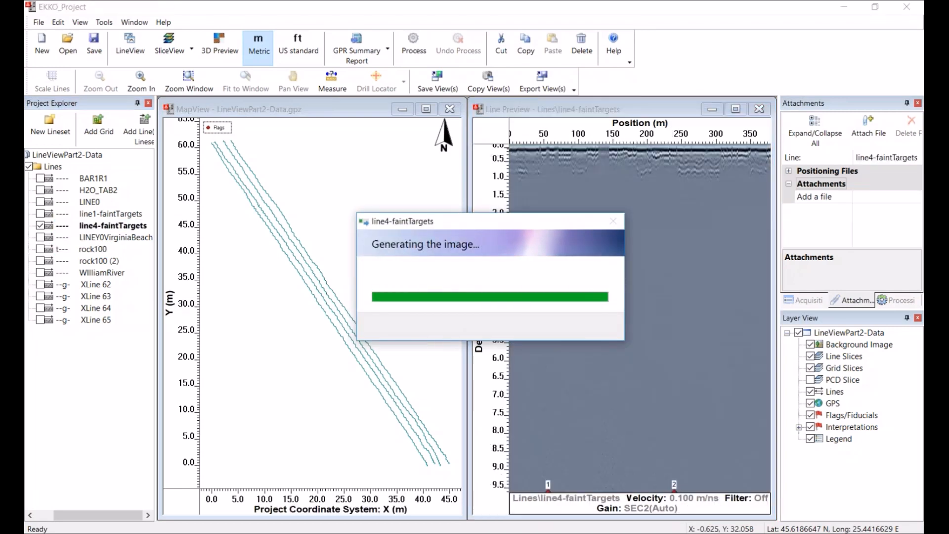
Open the flag/fiducial editor for line4-faintTargets and close it with OK
right_click(99, 227)
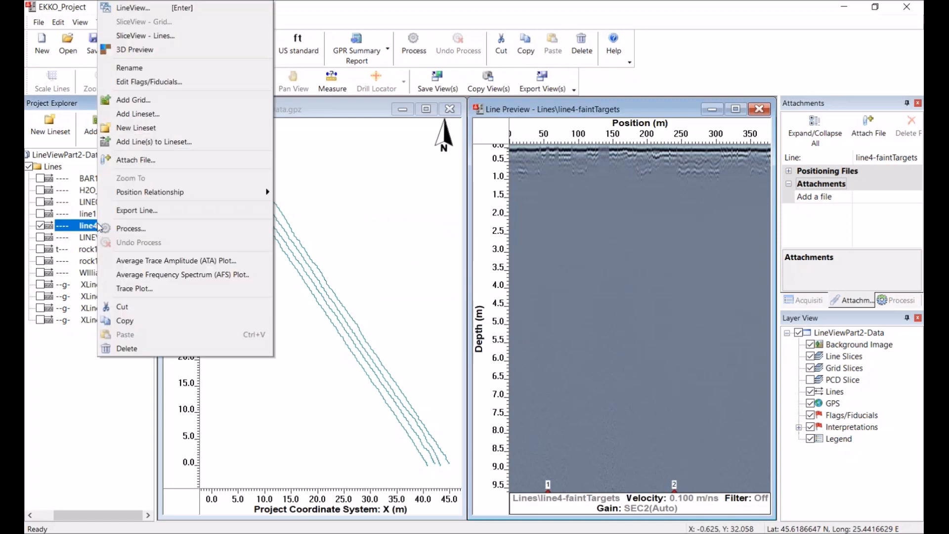
click(129, 82)
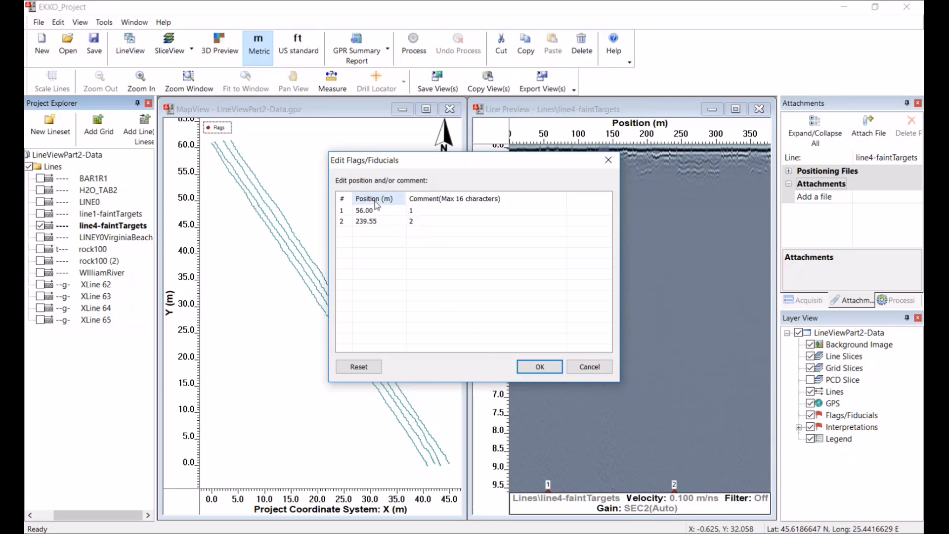
click(550, 368)
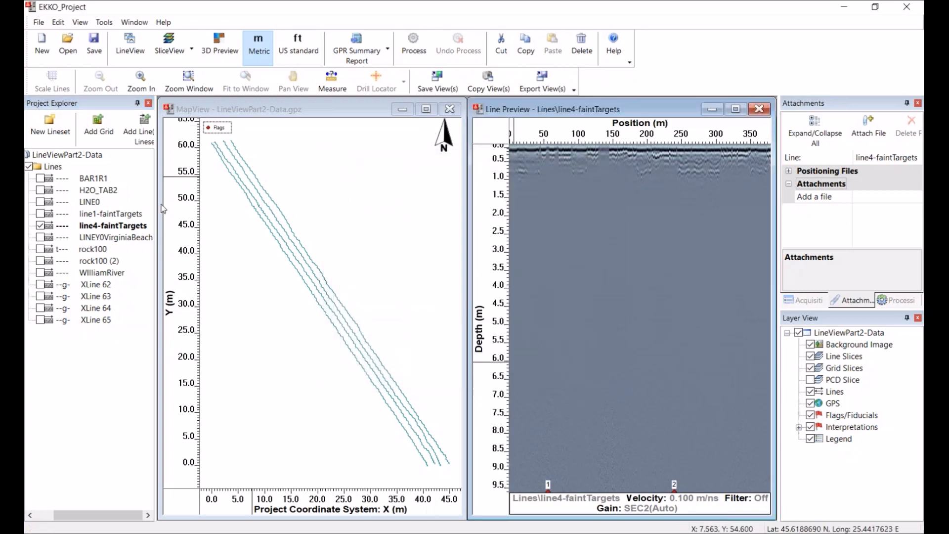
Open XLine 64 maximized in LineView and hide its skip traces
click(44, 308)
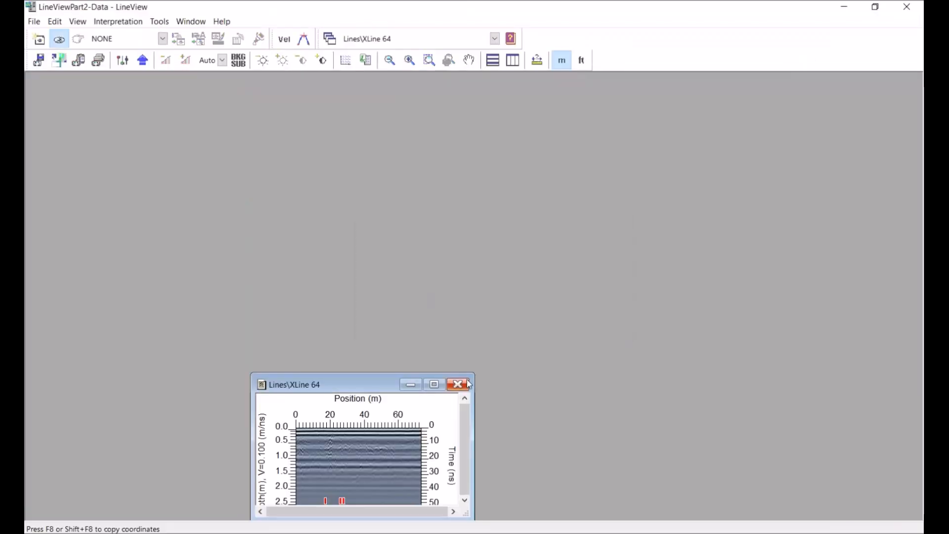
click(434, 384)
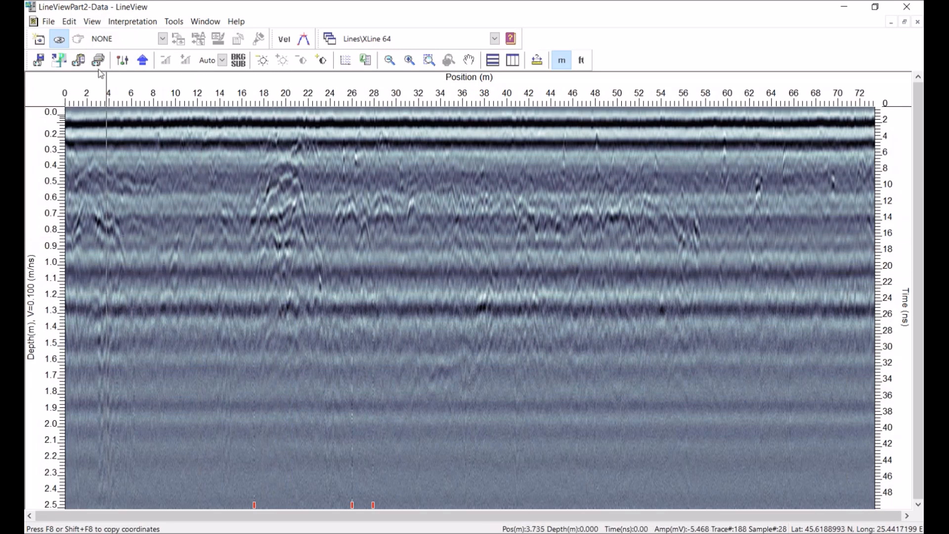
click(92, 21)
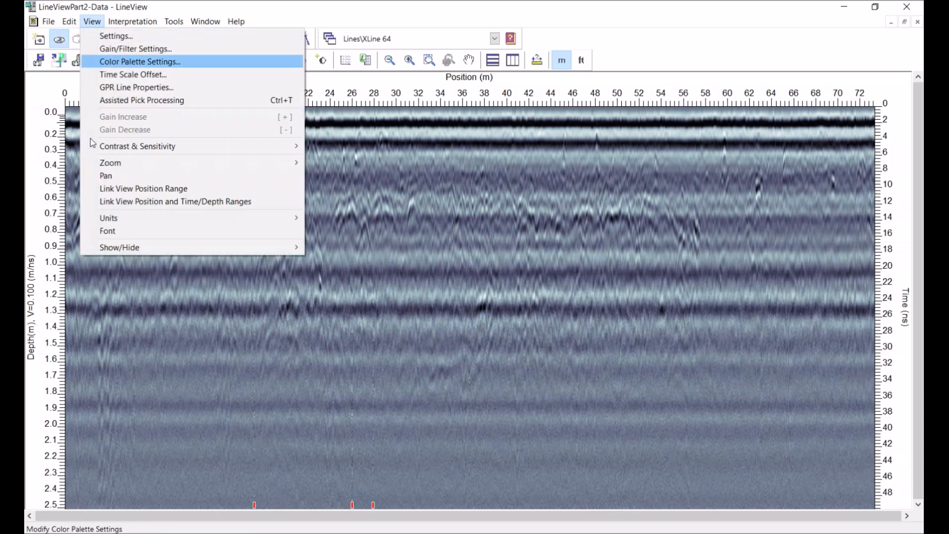
mouse_move(104, 246)
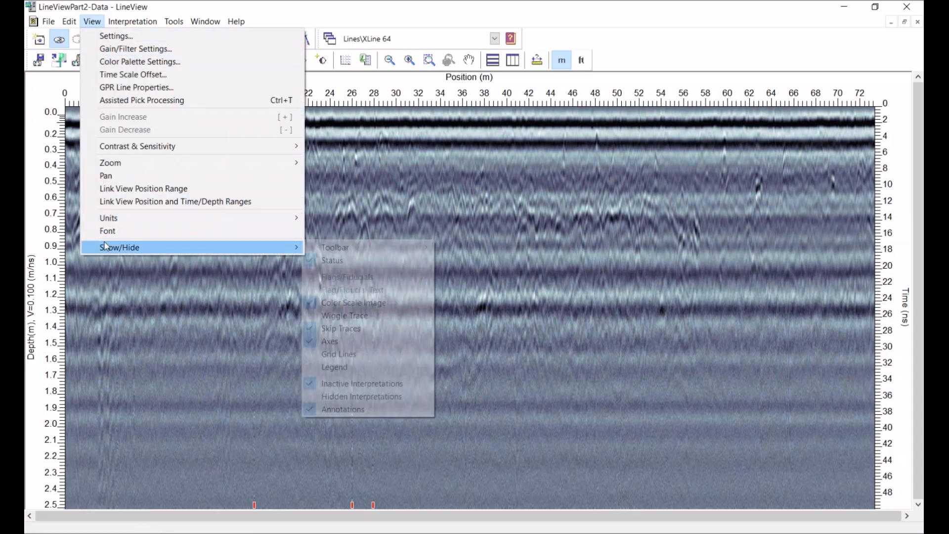
click(342, 327)
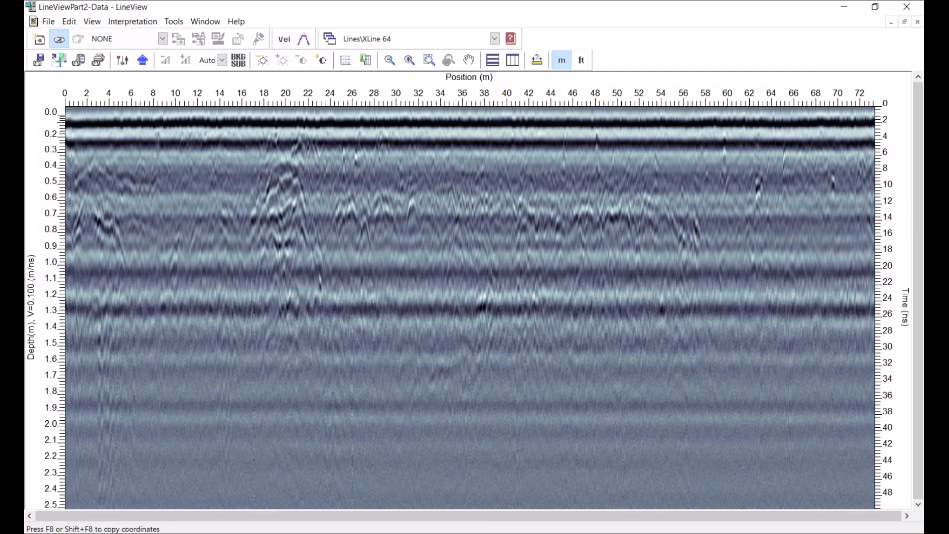
Examine the toolbar show/hide options
click(89, 25)
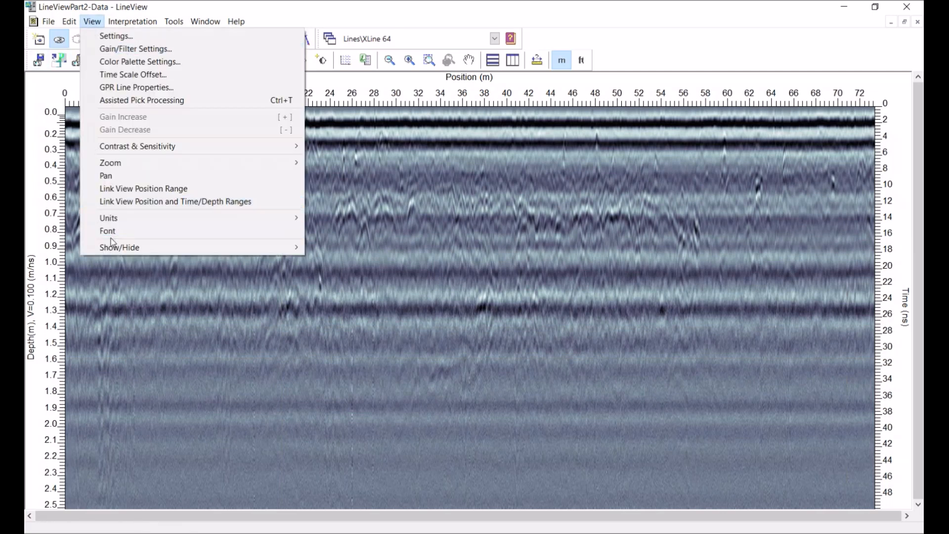
mouse_move(279, 251)
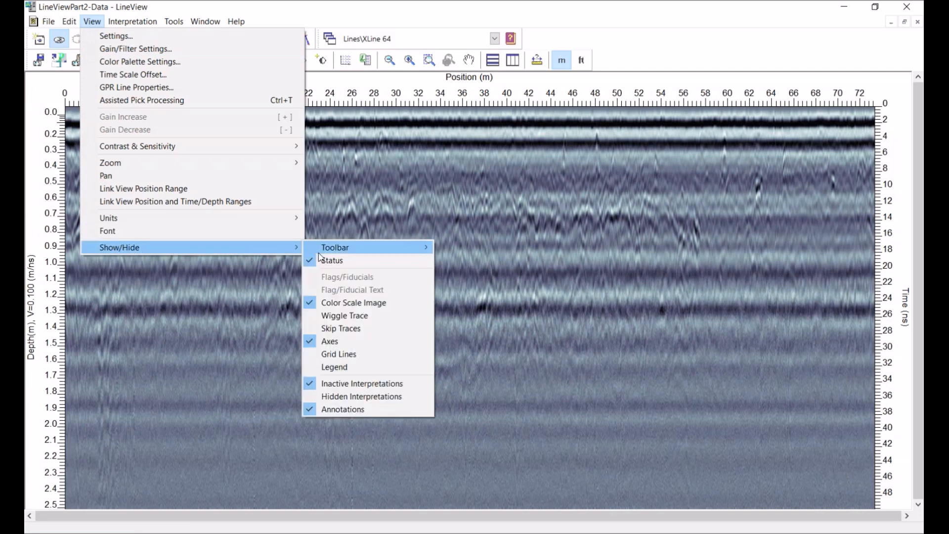
mouse_move(320, 252)
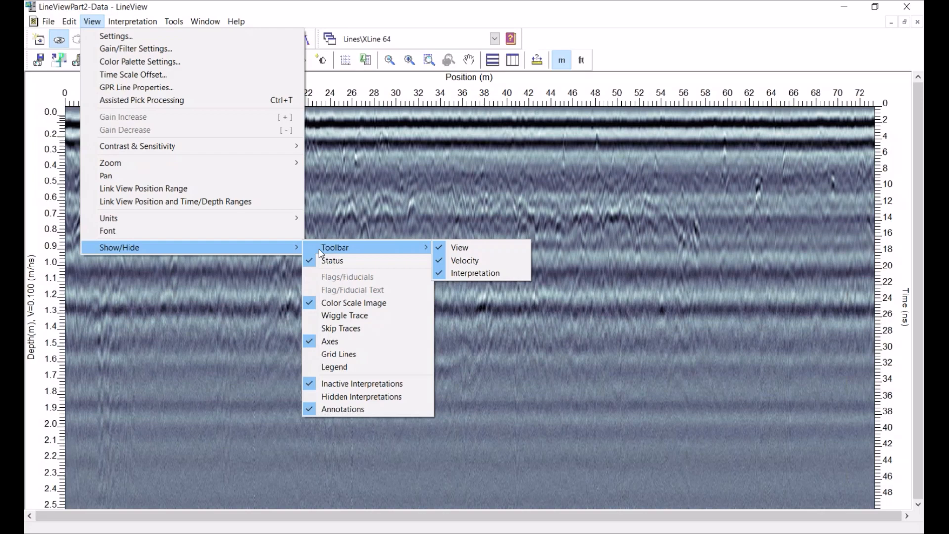
click(602, 200)
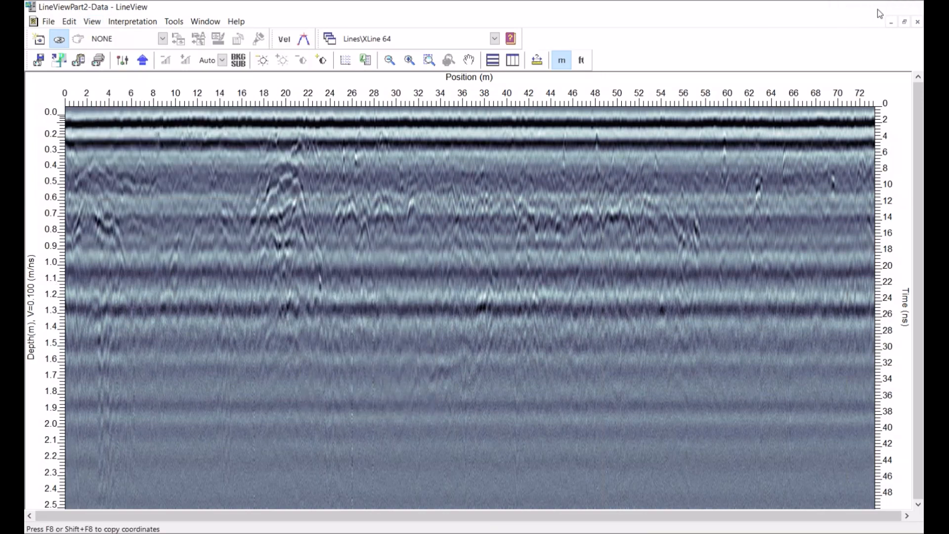
Close LineView, deselect line4-faintTargets and select XLine 62, XLine 63 and XLine 65 together with XLine 64
click(906, 6)
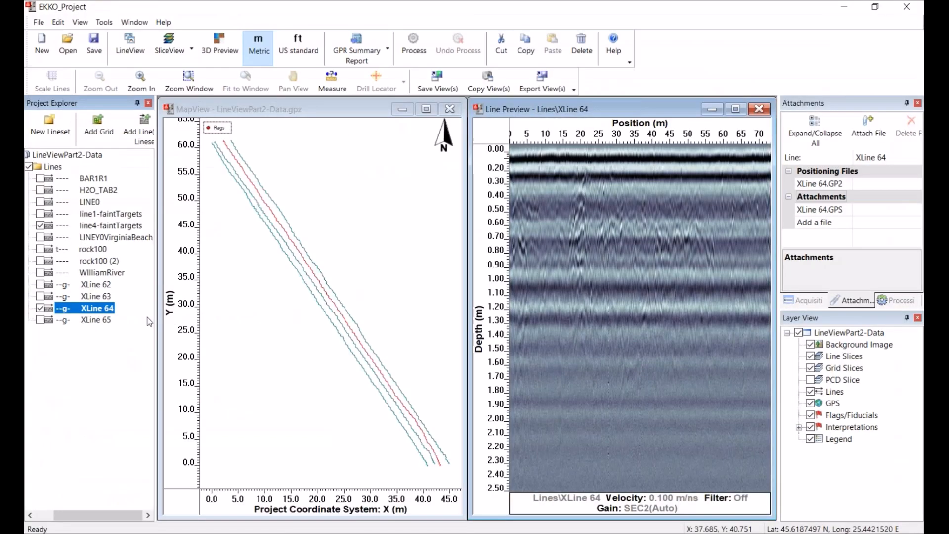
click(45, 226)
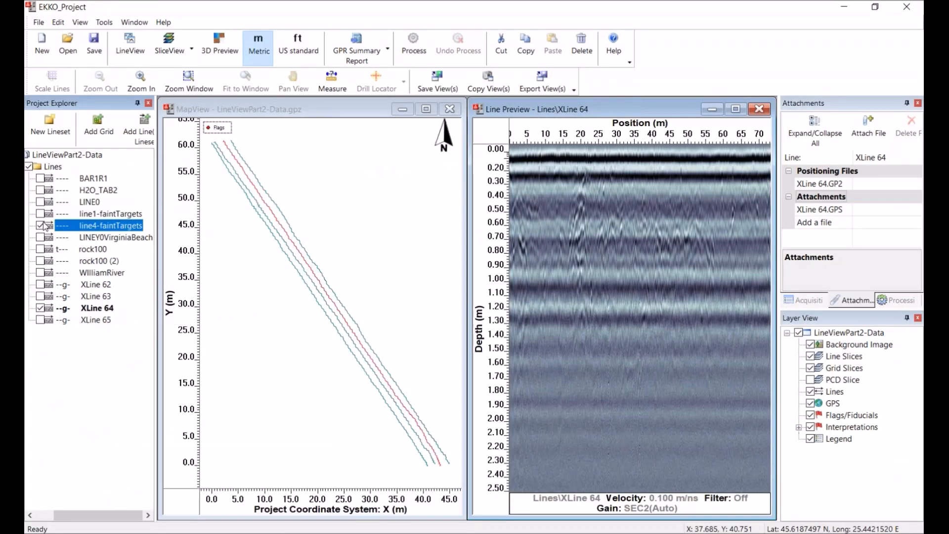
click(41, 285)
click(41, 297)
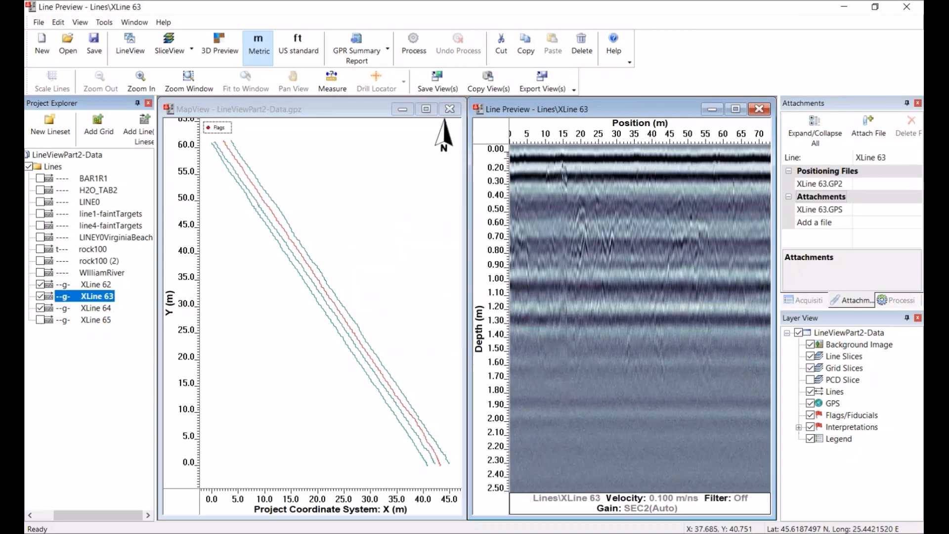
click(41, 320)
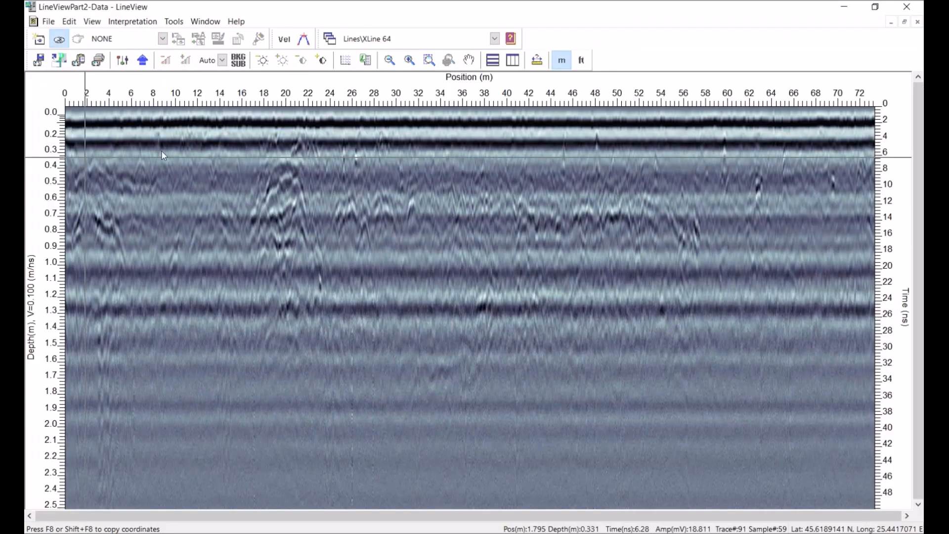
Tile the four open lines, then maximize XLine 64 and set its gain level to 8
click(513, 60)
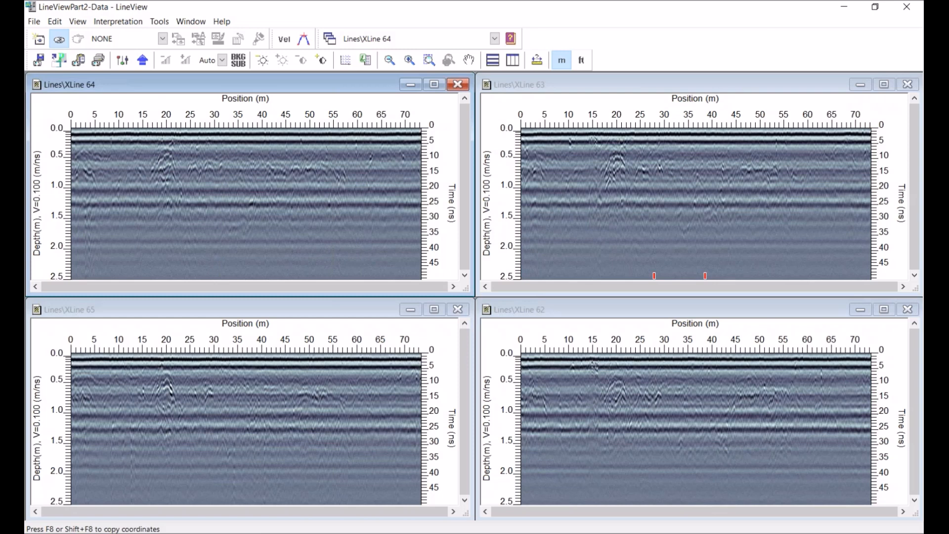
click(434, 84)
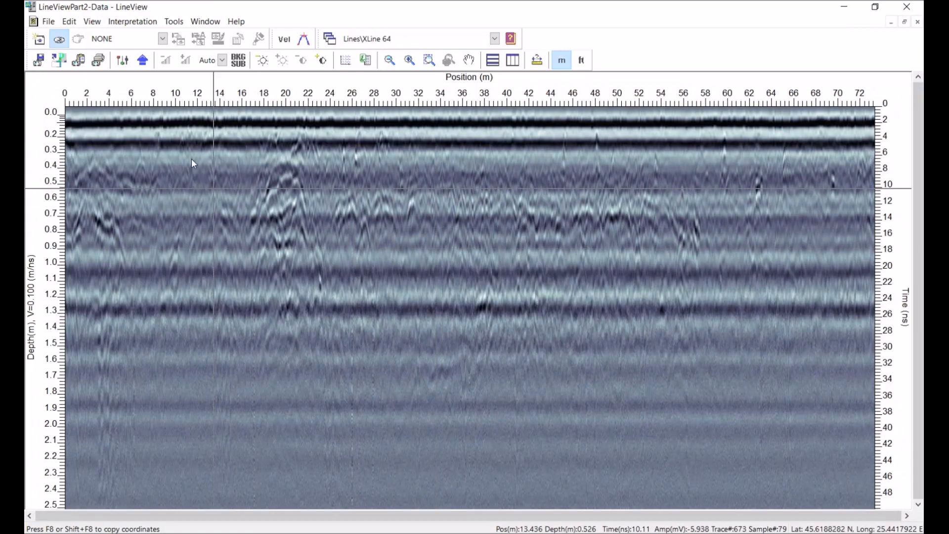
click(222, 60)
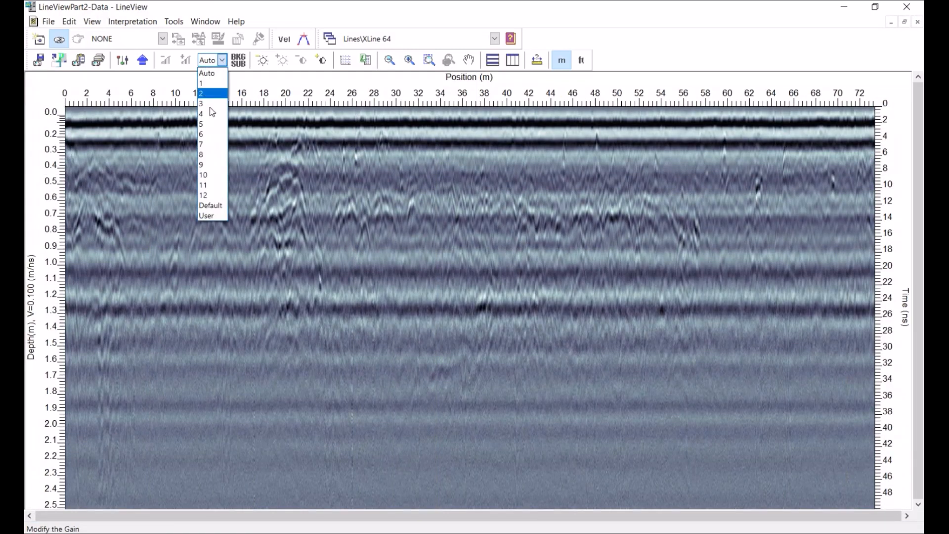
click(213, 155)
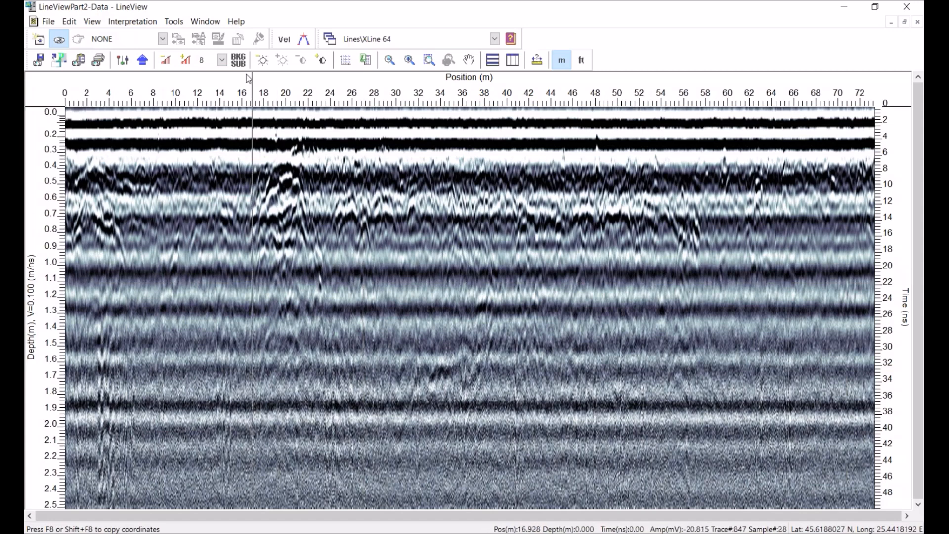
Turn on background subtraction for XLine 64
click(239, 60)
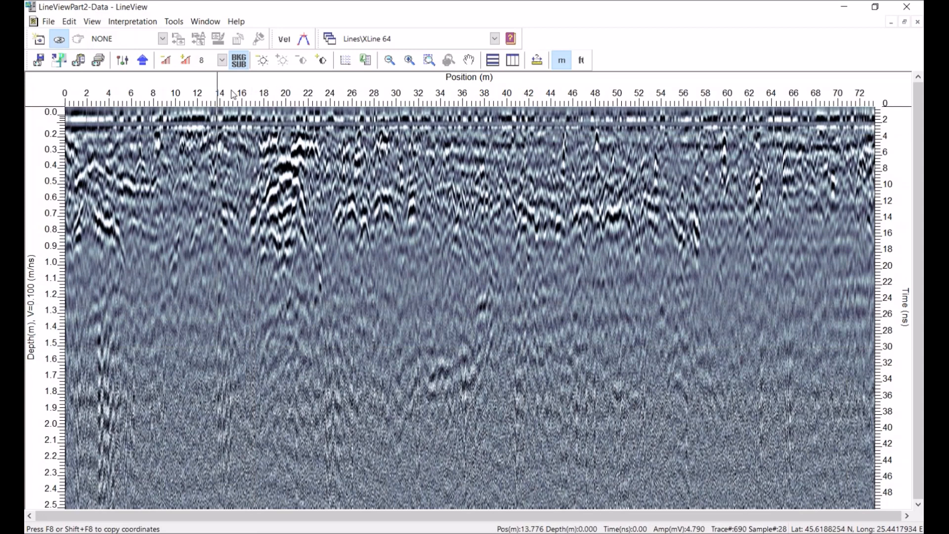
click(240, 62)
click(240, 61)
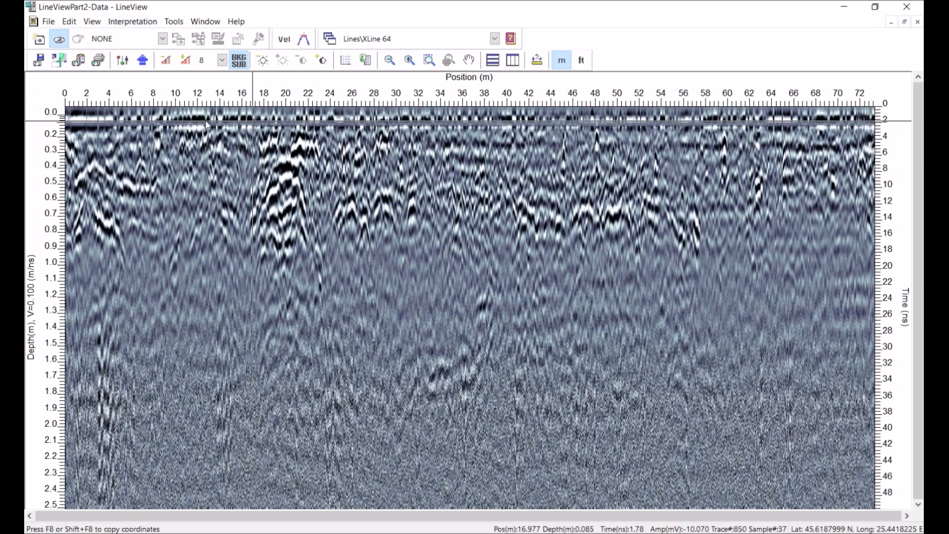
Apply XLine 64's view settings to all open lines
click(124, 61)
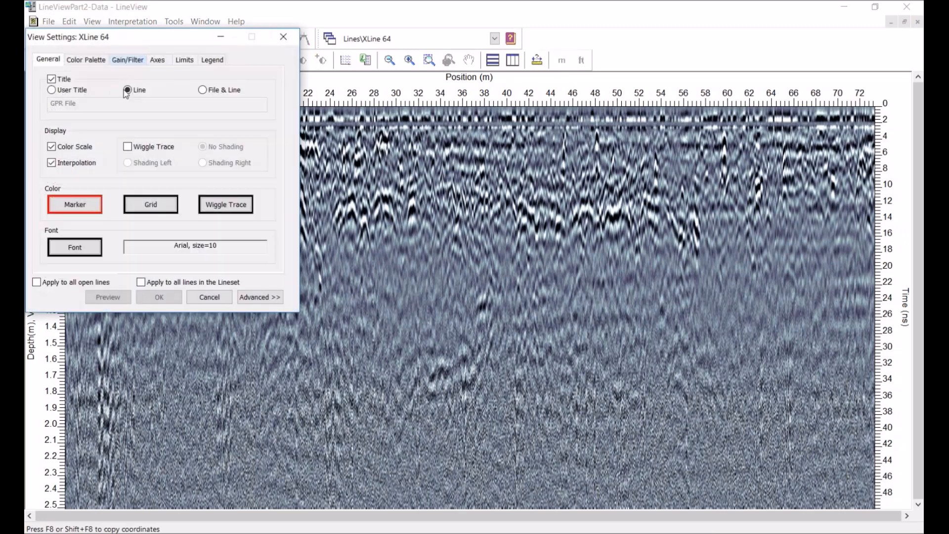
click(37, 282)
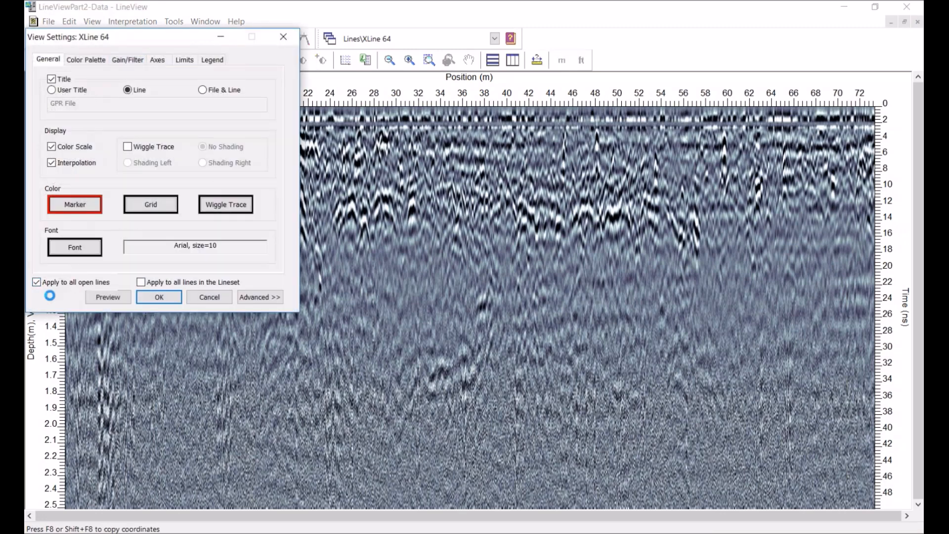
click(164, 296)
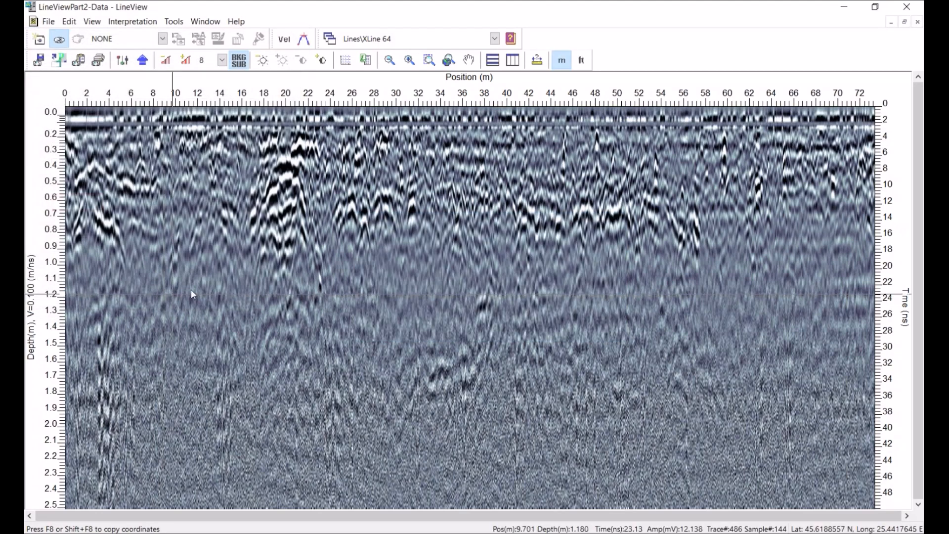
Tile the four open lines and link all views by position and time/depth ranges
click(513, 60)
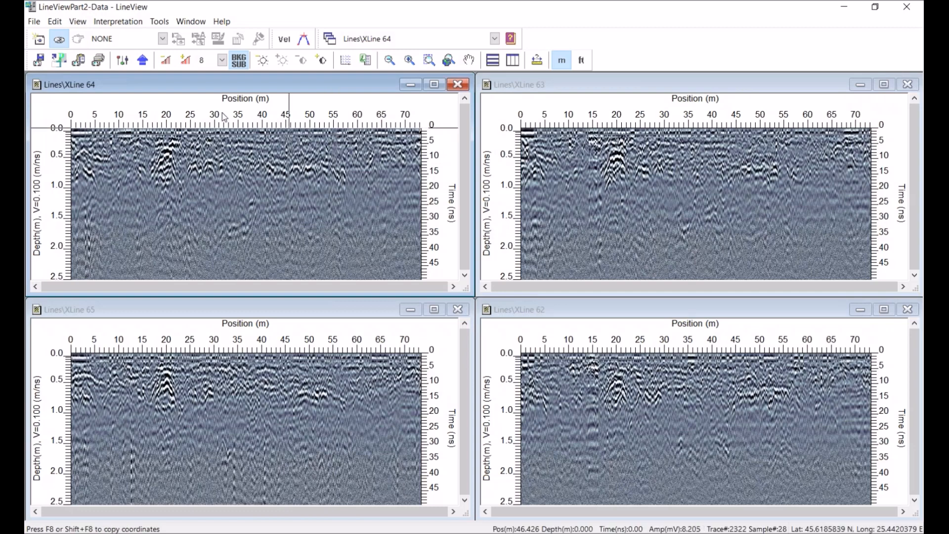
click(75, 22)
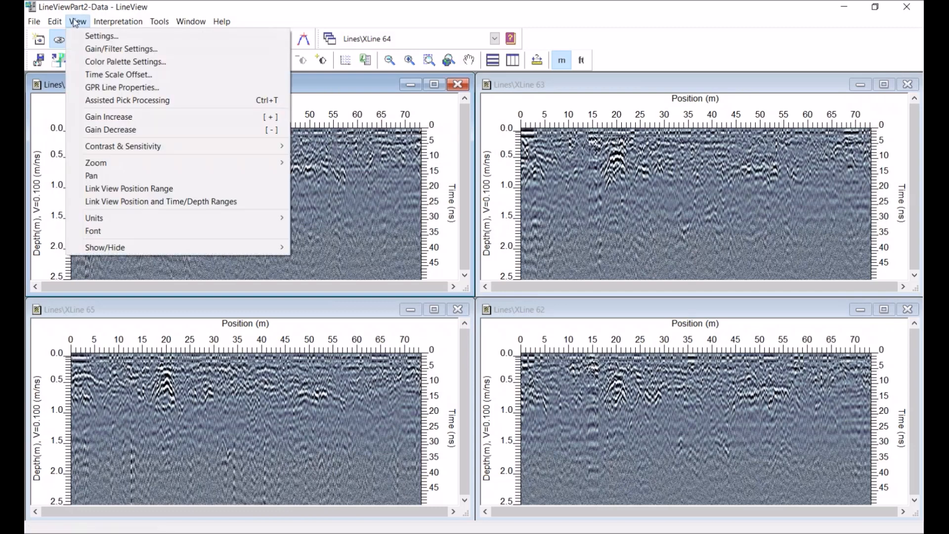
click(99, 202)
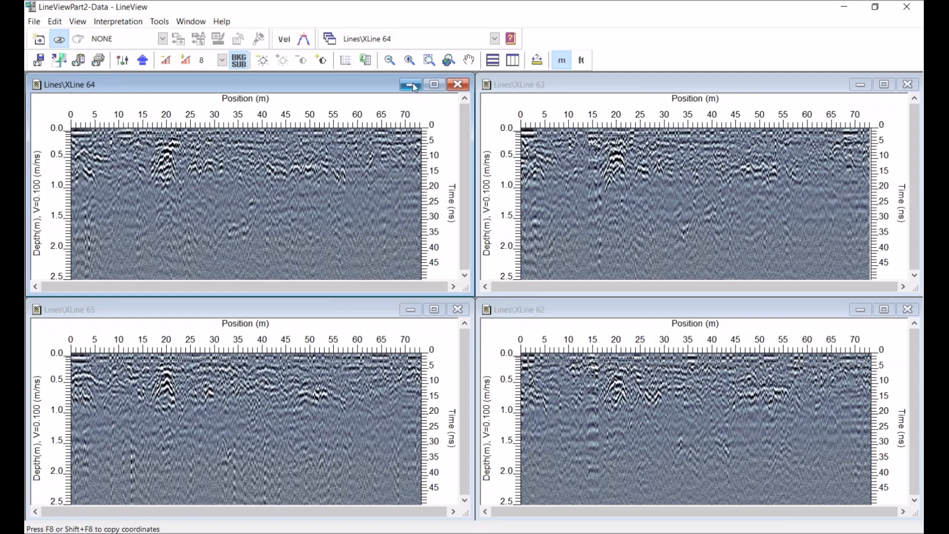
Zoom in twice on XLine 64 and scroll along the line to compare the linked views
click(409, 61)
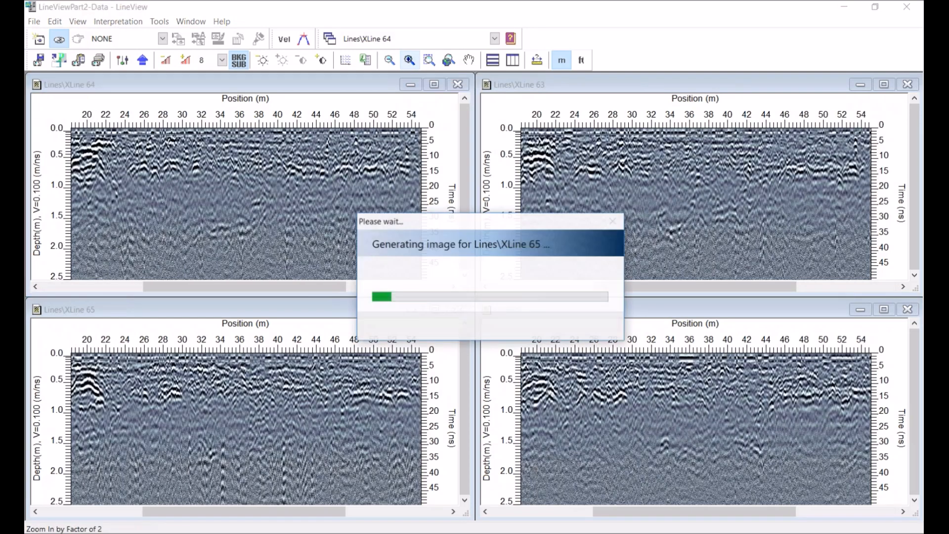
click(409, 61)
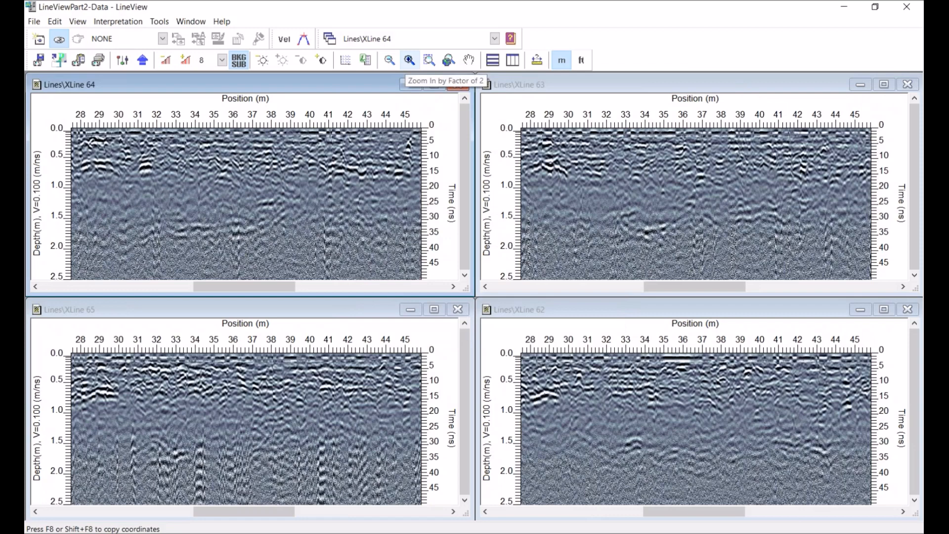
drag(249, 290, 130, 290)
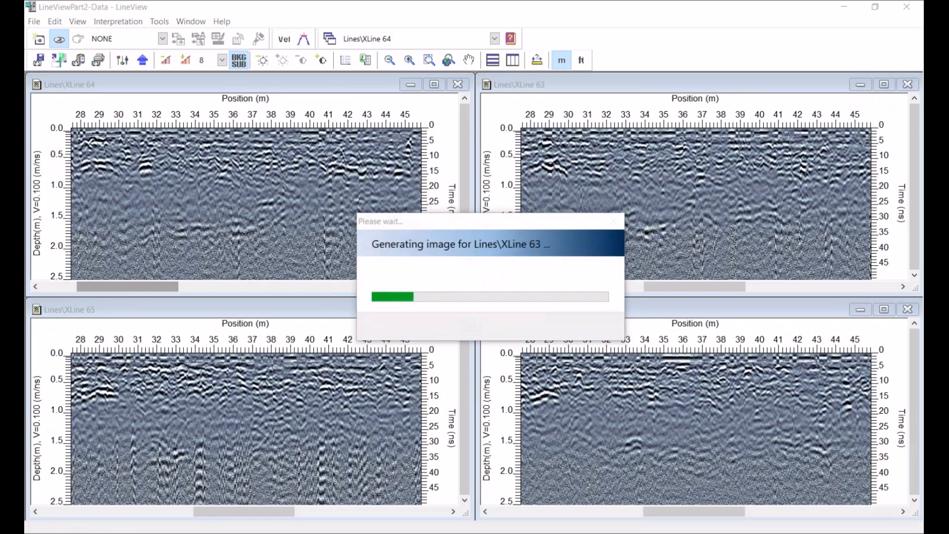
drag(136, 289, 101, 289)
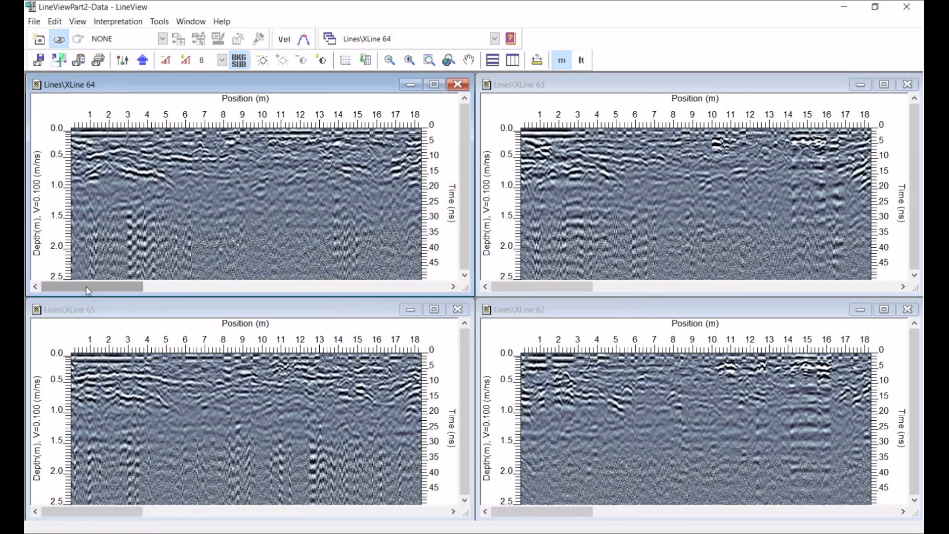
drag(88, 291, 243, 291)
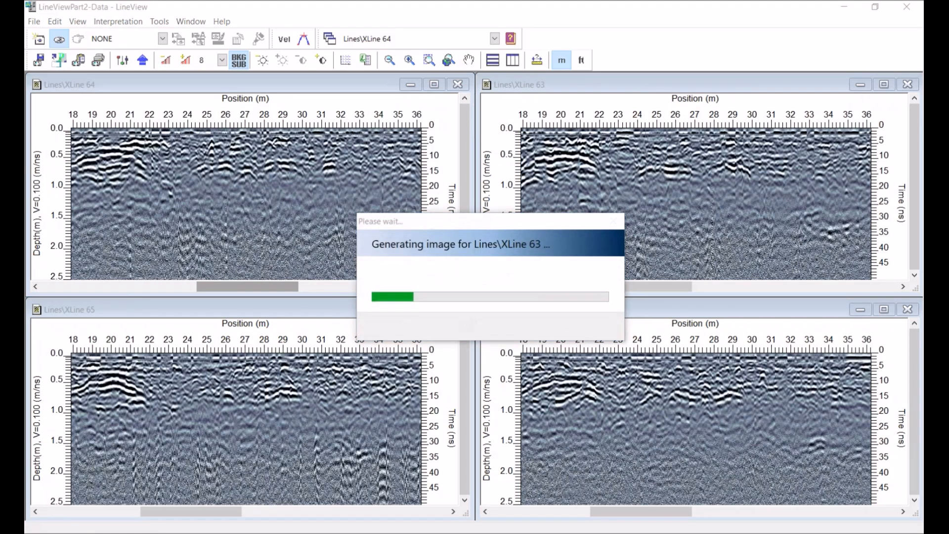
drag(246, 290, 288, 290)
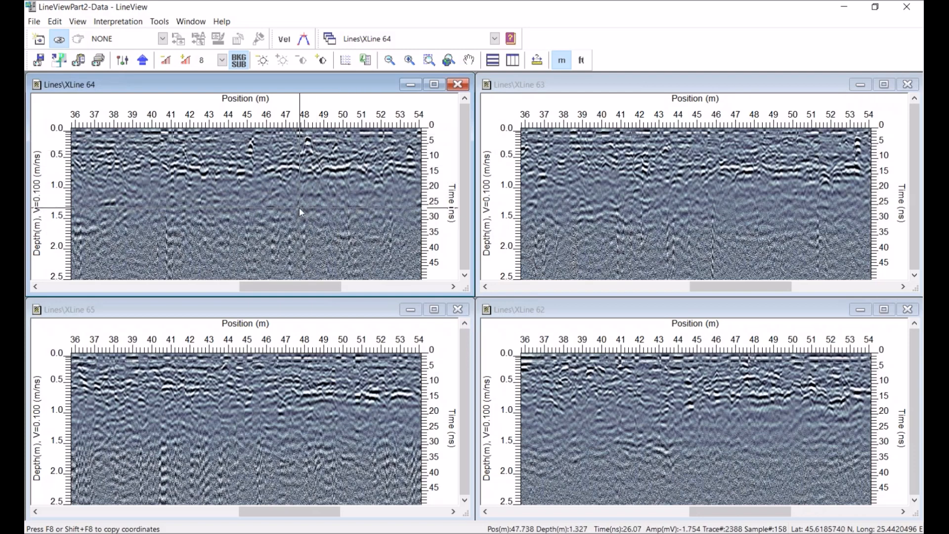
Zoom to a selected area near 48 m on XLine 64, then zoom back to fit all data
click(428, 61)
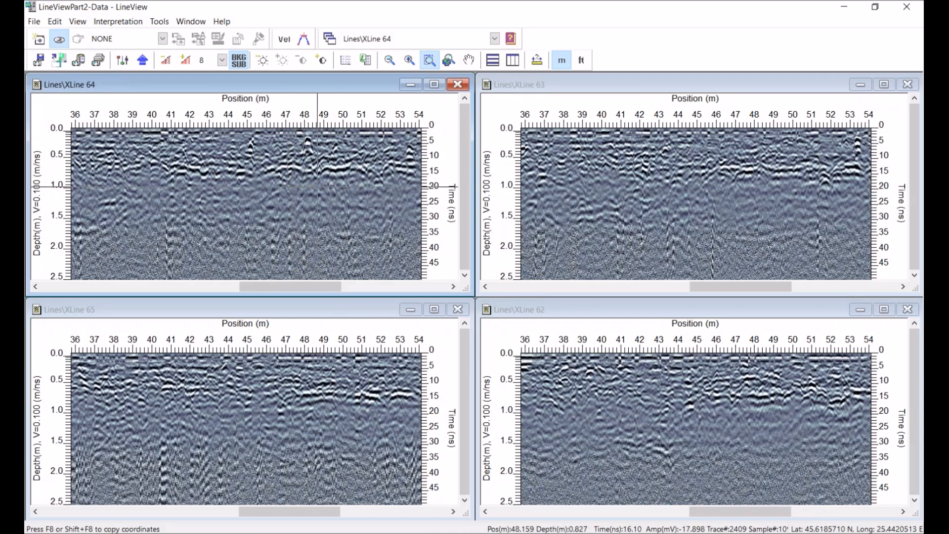
drag(288, 128, 350, 191)
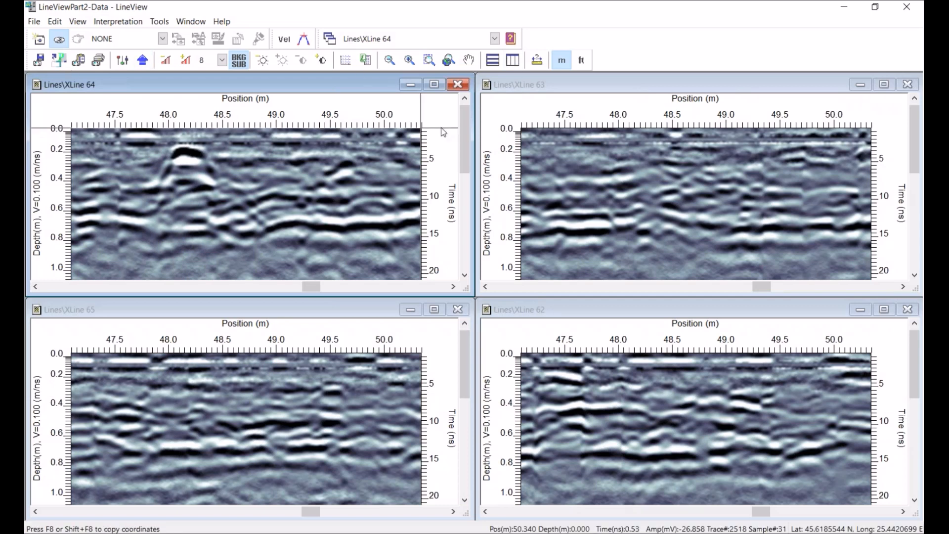
click(449, 61)
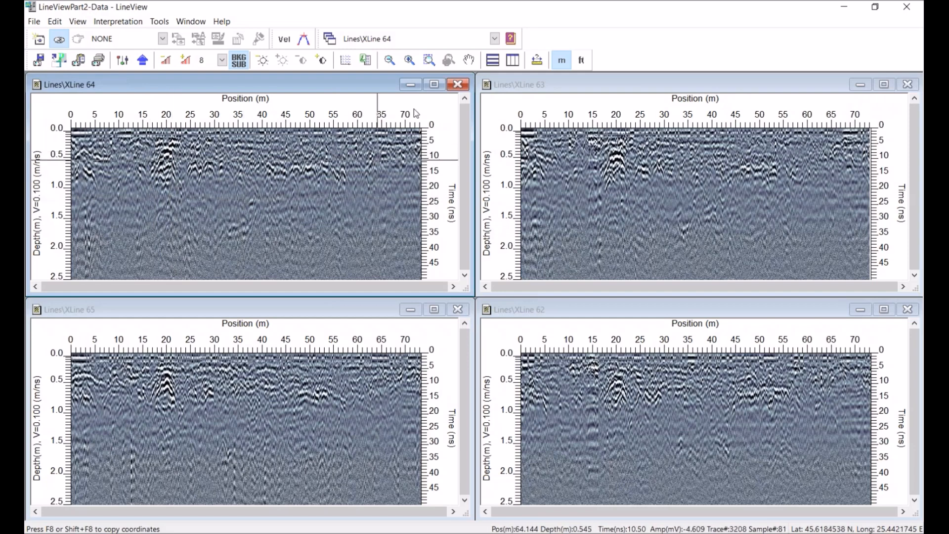
Zoom to the 14–27 m area and create a new interpretation named Mound using the Box template
click(430, 60)
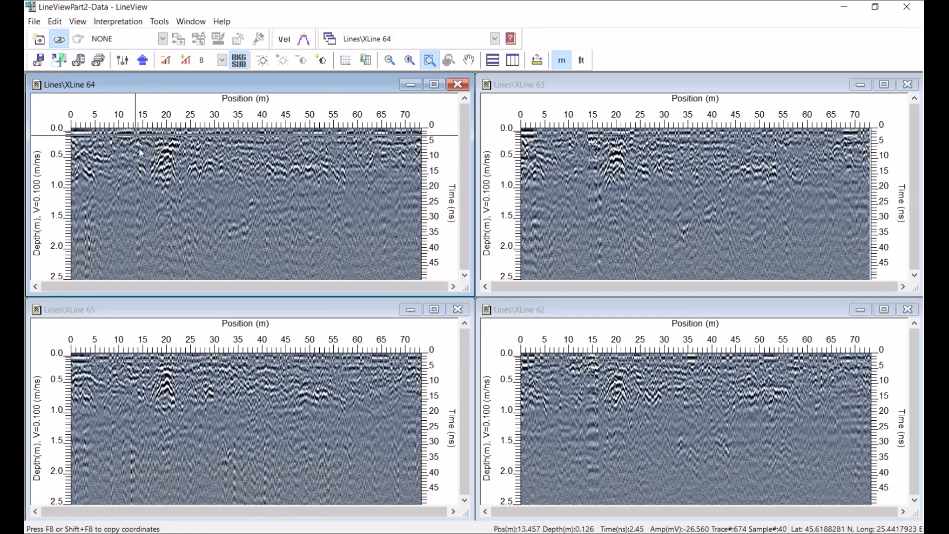
drag(135, 135, 203, 196)
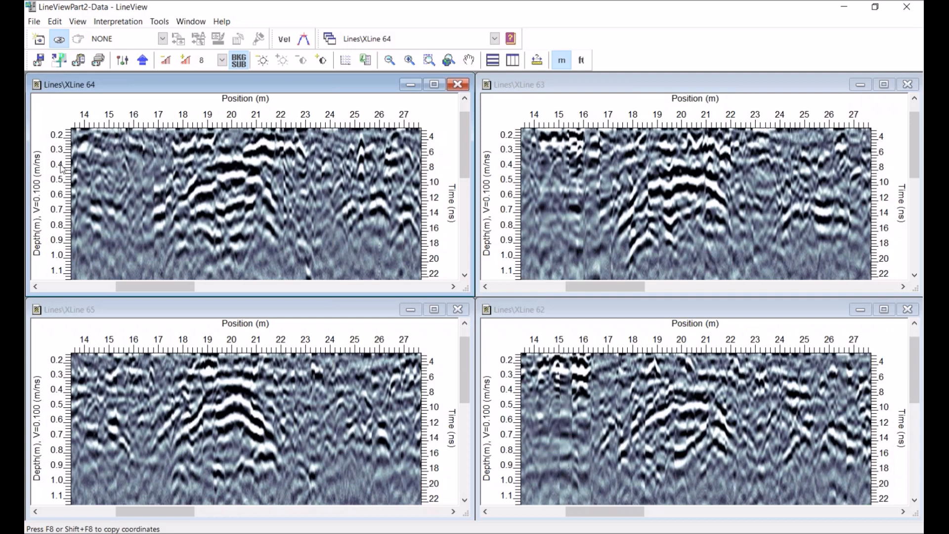
click(164, 39)
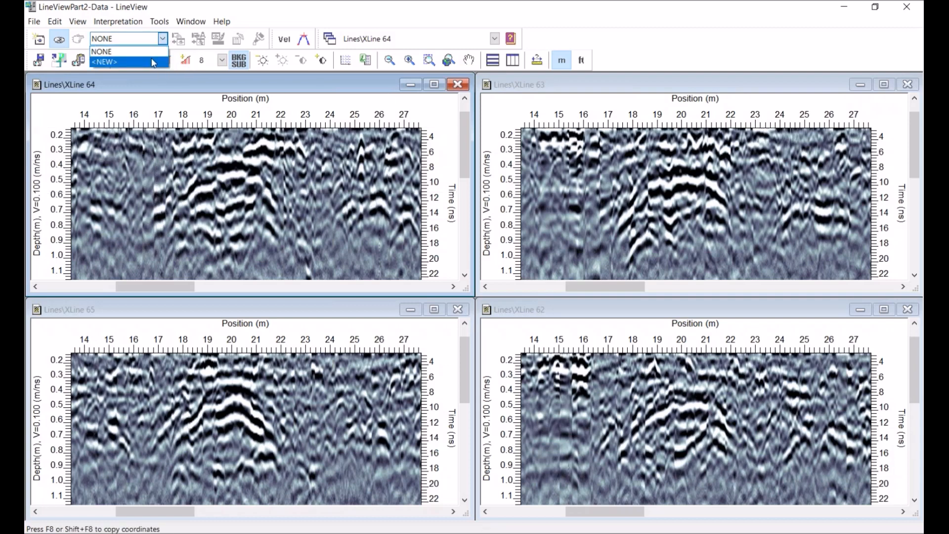
click(152, 62)
click(540, 193)
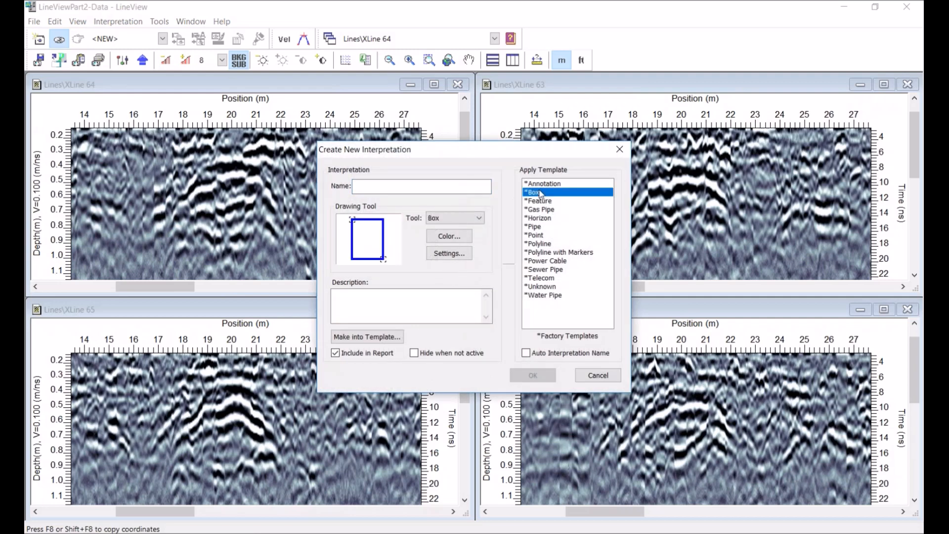
click(374, 187)
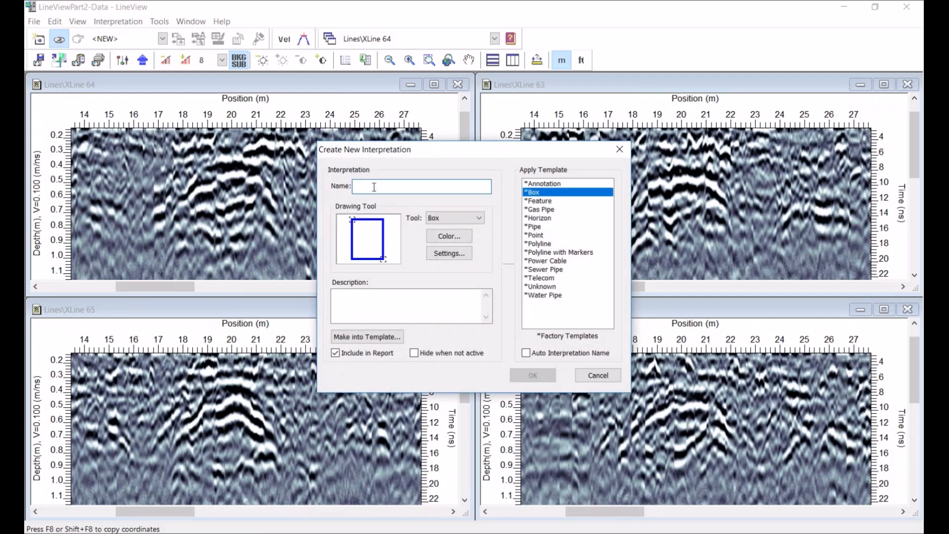
text(Mo)
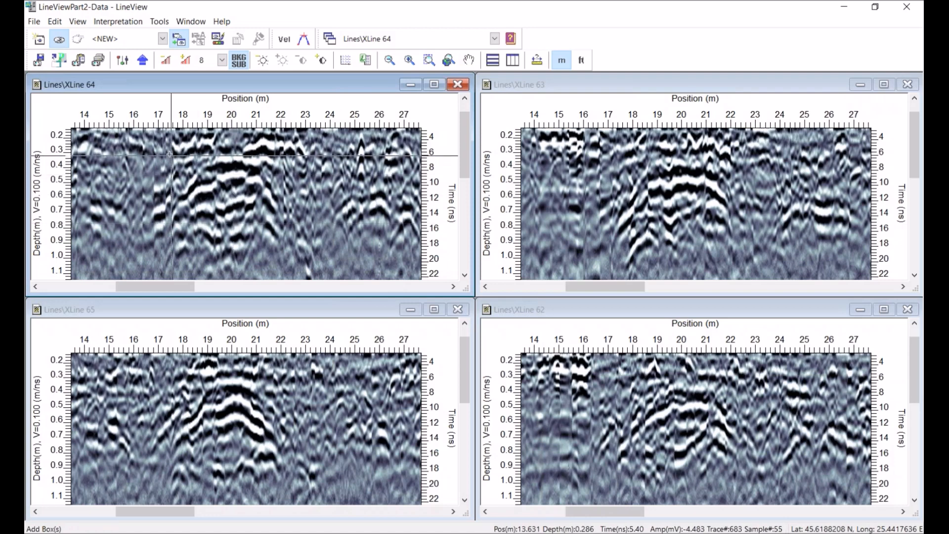
Draw a Mound box around the hyperbola at about 17–22 m on each of the four lines, then close LineView
drag(159, 149, 286, 269)
drag(612, 156, 731, 277)
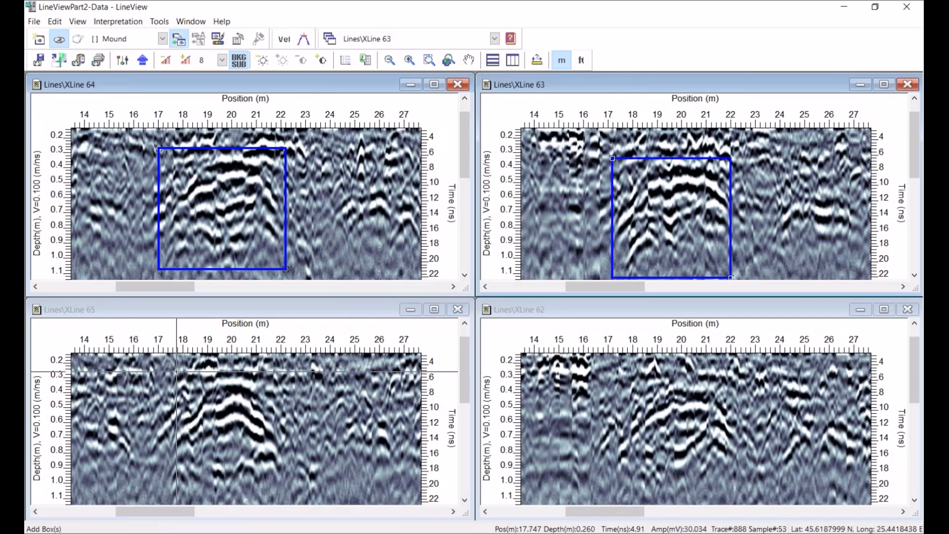
drag(162, 372, 281, 483)
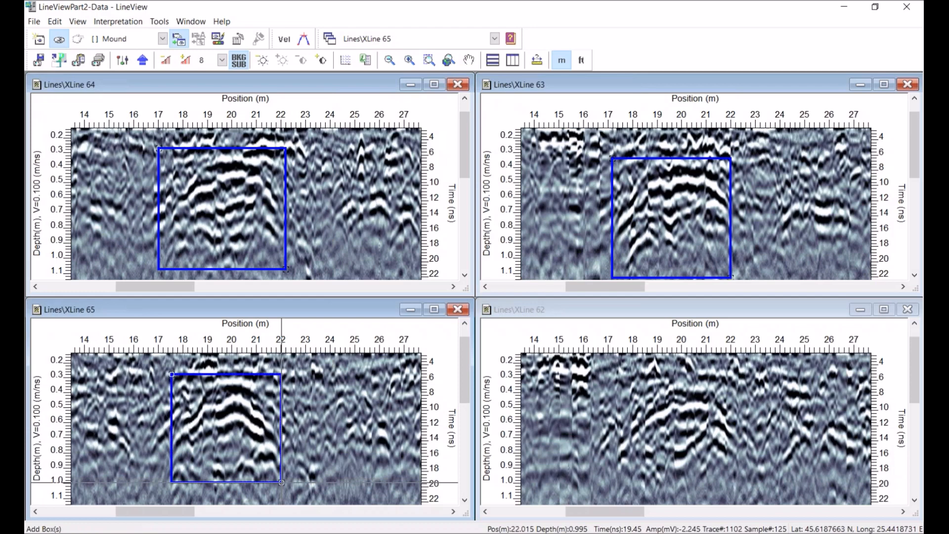
click(619, 382)
drag(619, 382, 750, 495)
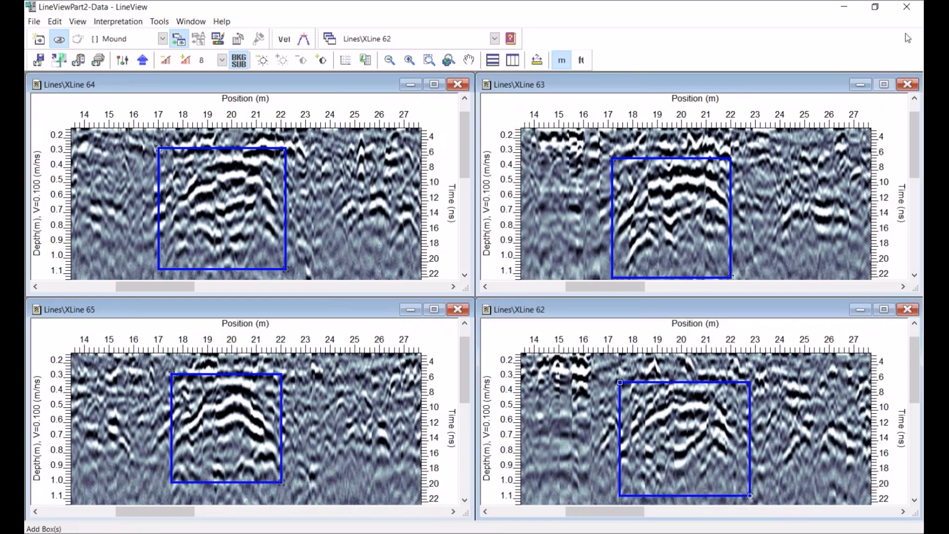
click(912, 8)
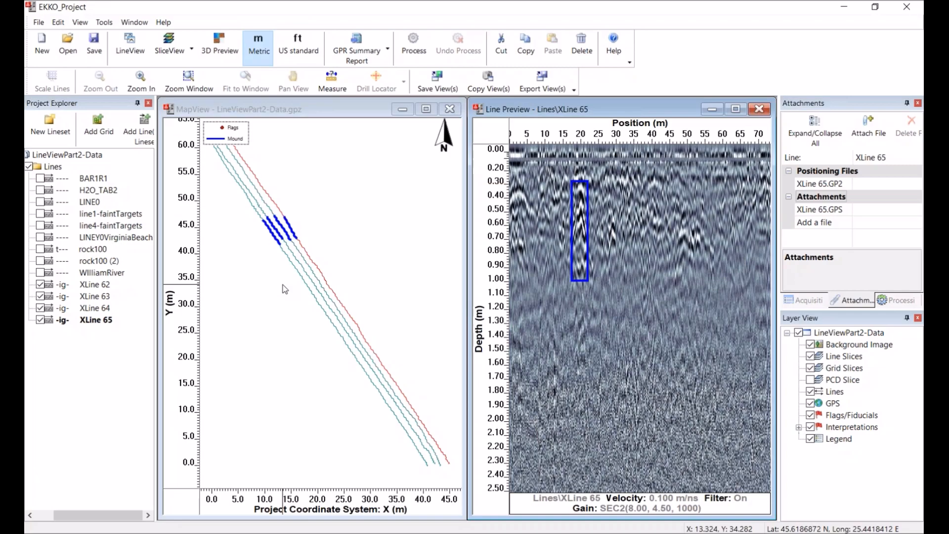
Switch to PowerPoint and run the slide show to the closing slide
key(alt+Tab)
click(774, 527)
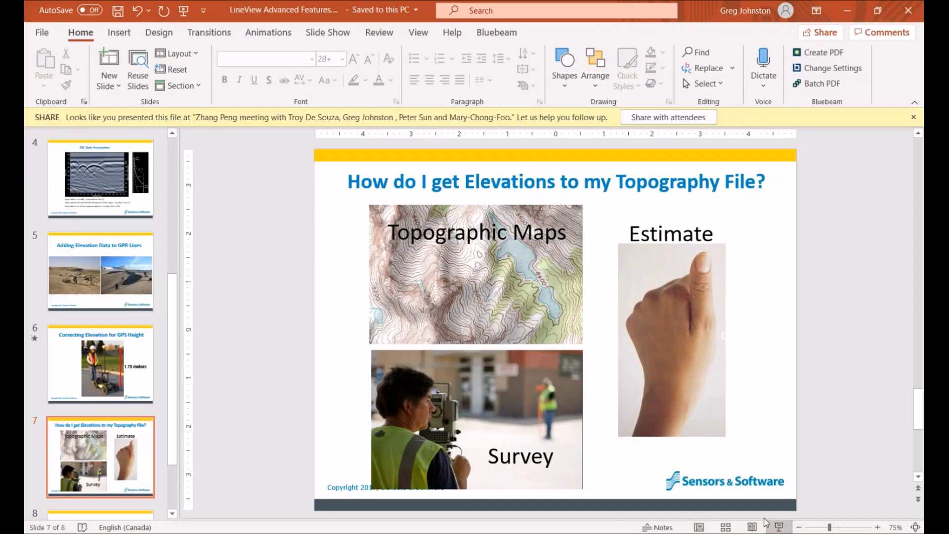
click(585, 399)
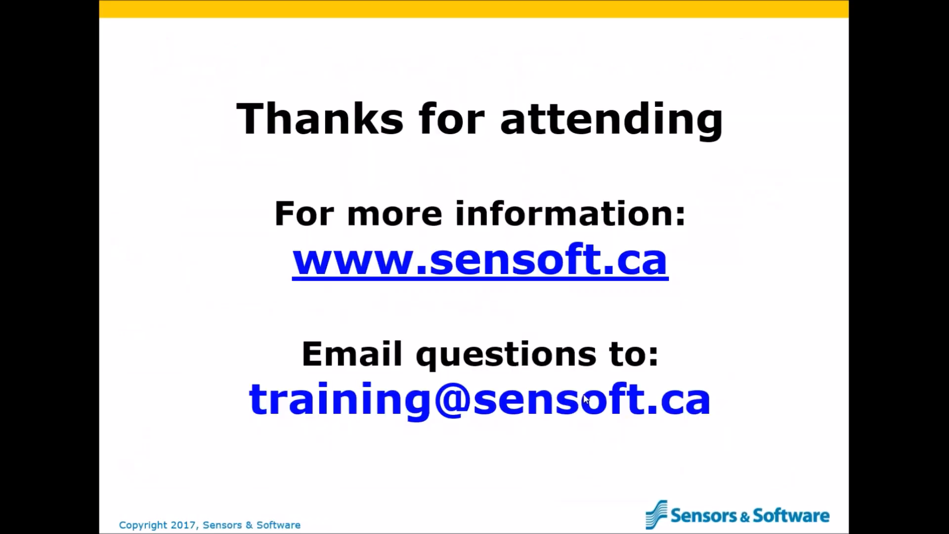
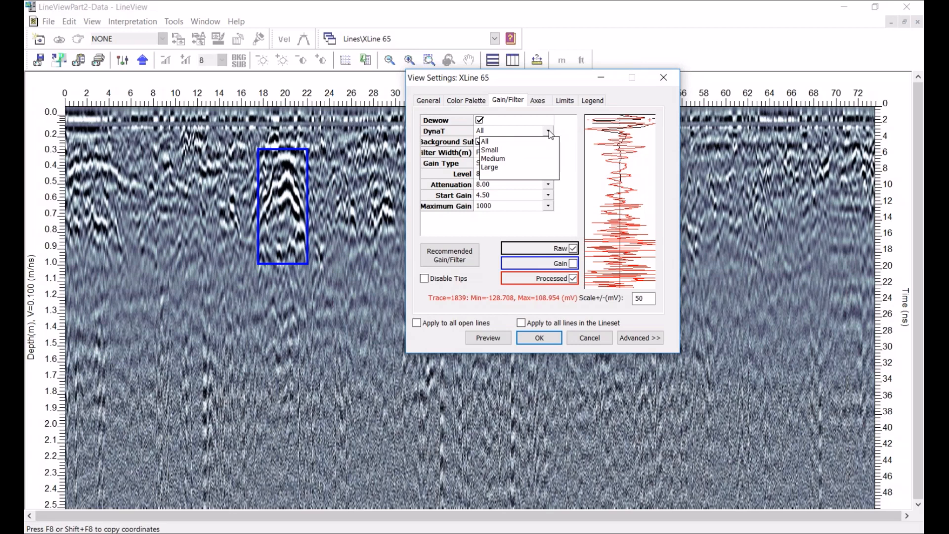
Preview XLine 65 with the DynaT filter set to Small, then with it set to Large
click(499, 149)
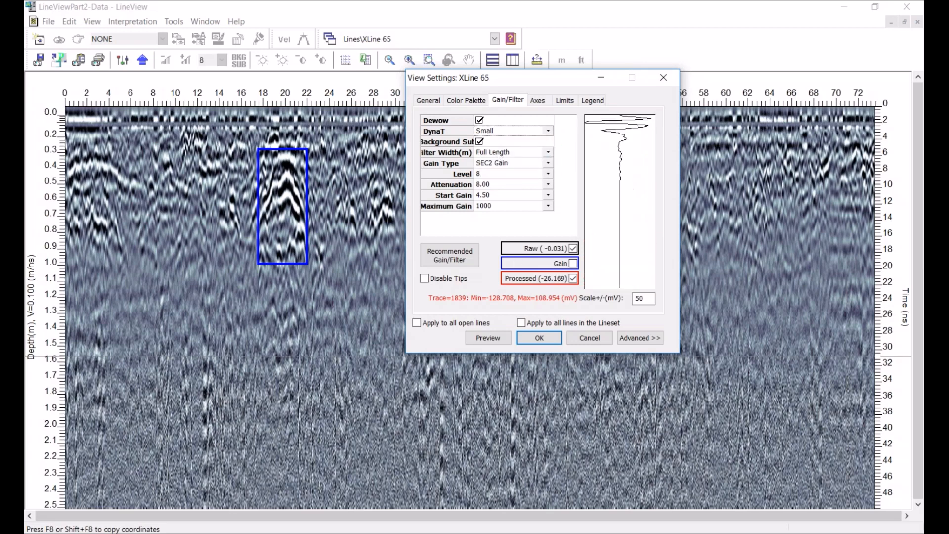
click(487, 337)
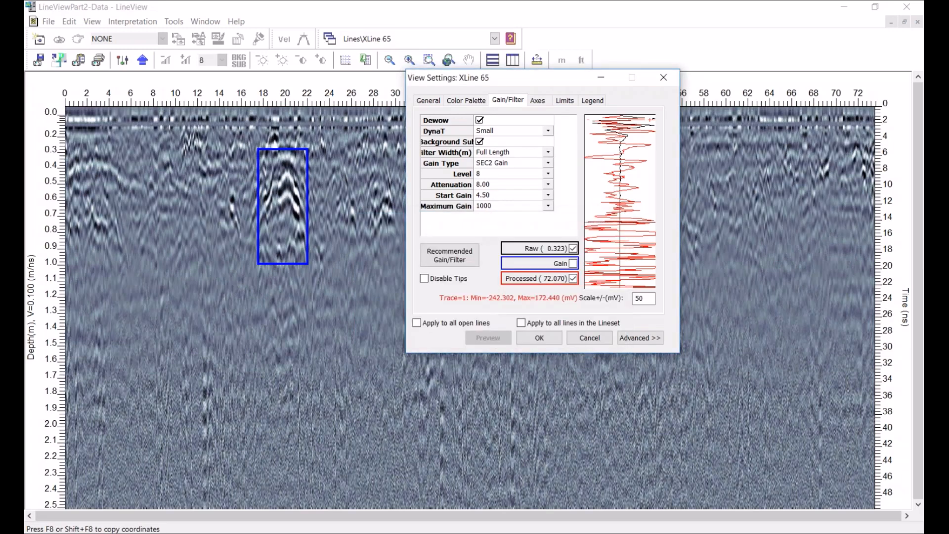
drag(562, 81, 603, 341)
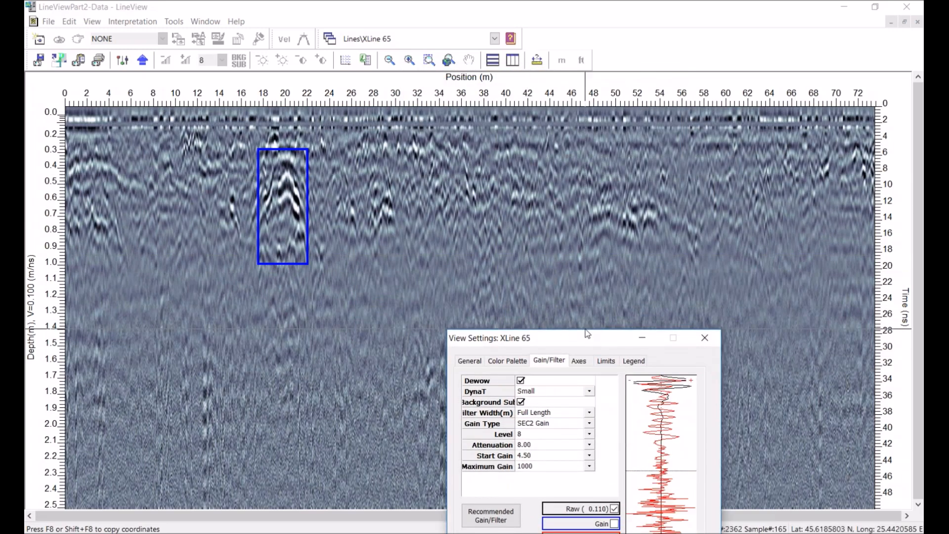
mouse_move(588, 340)
mouse_down()
mouse_move(608, 275)
mouse_move(602, 212)
mouse_move(634, 170)
mouse_move(654, 83)
mouse_up()
mouse_move(650, 141)
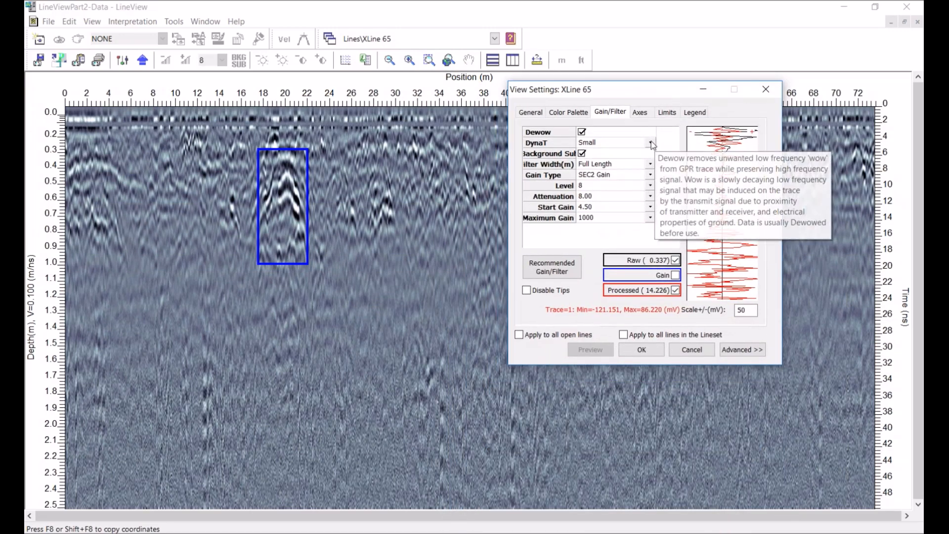
click(651, 143)
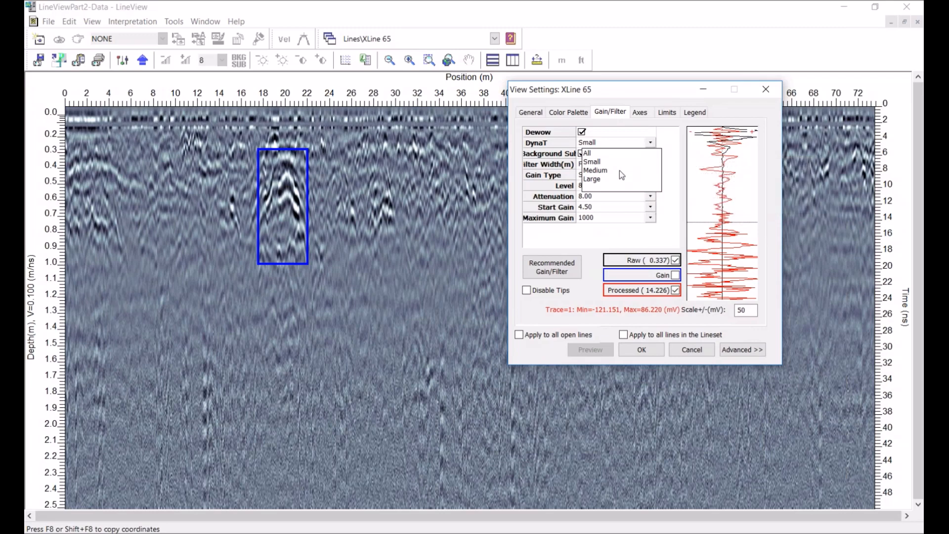
click(597, 180)
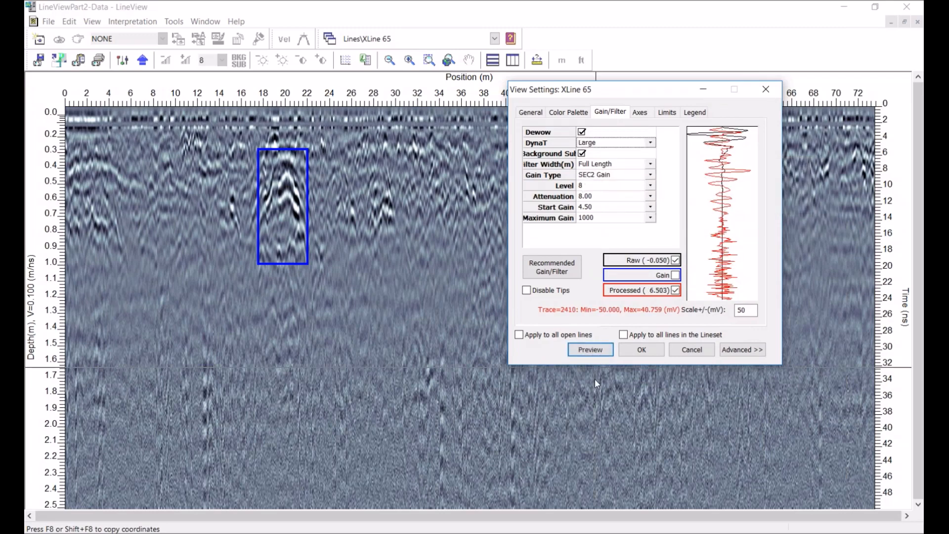
click(598, 349)
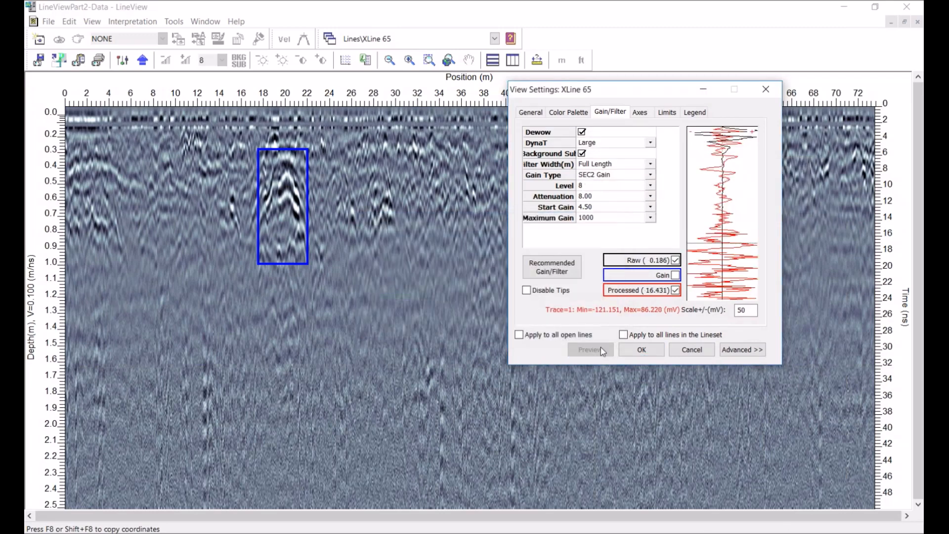
Set the DynaT filter back to All and preview XLine 65
drag(608, 90, 565, 156)
mouse_move(590, 208)
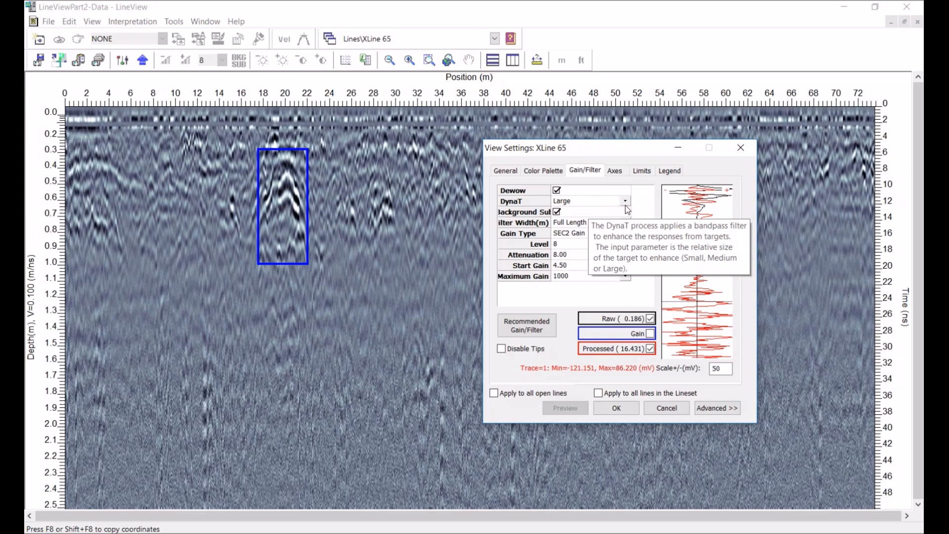
click(625, 201)
click(573, 213)
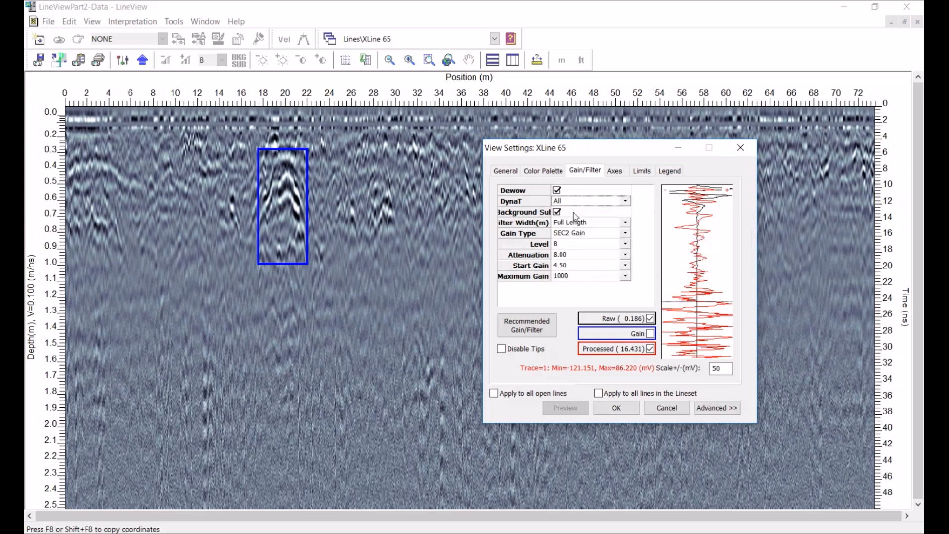
click(569, 409)
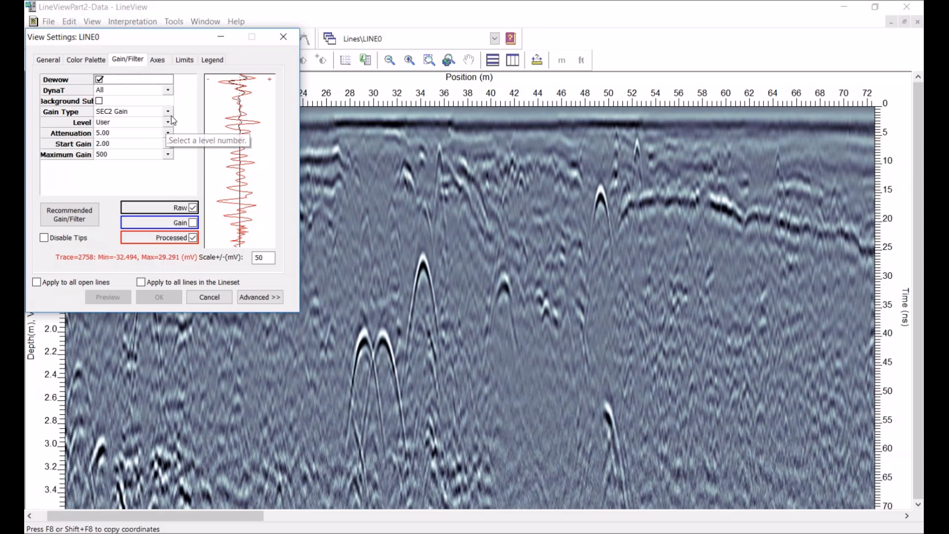
Switch LINE0's gain type to Constant Gain, enter a gain value of 5, and apply the settings
click(170, 111)
click(129, 145)
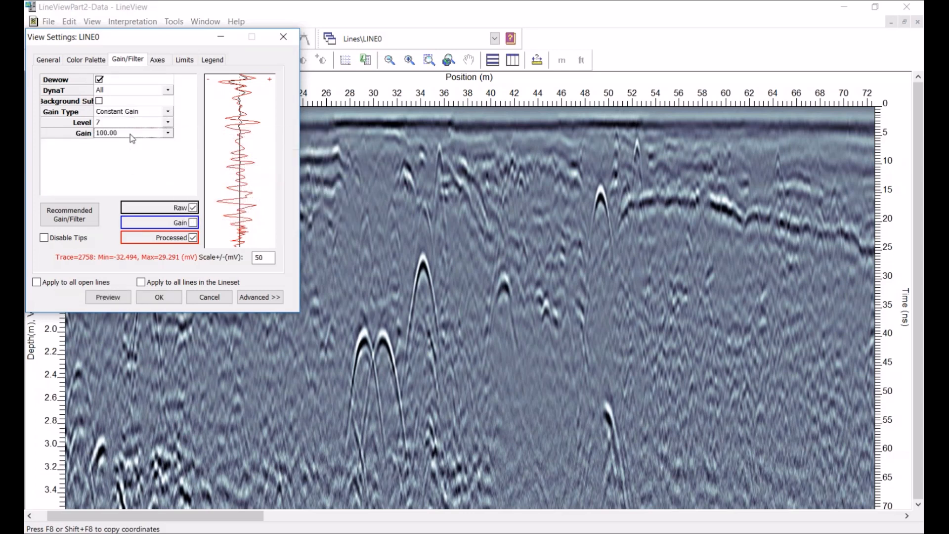
text(5)
click(156, 292)
click(164, 300)
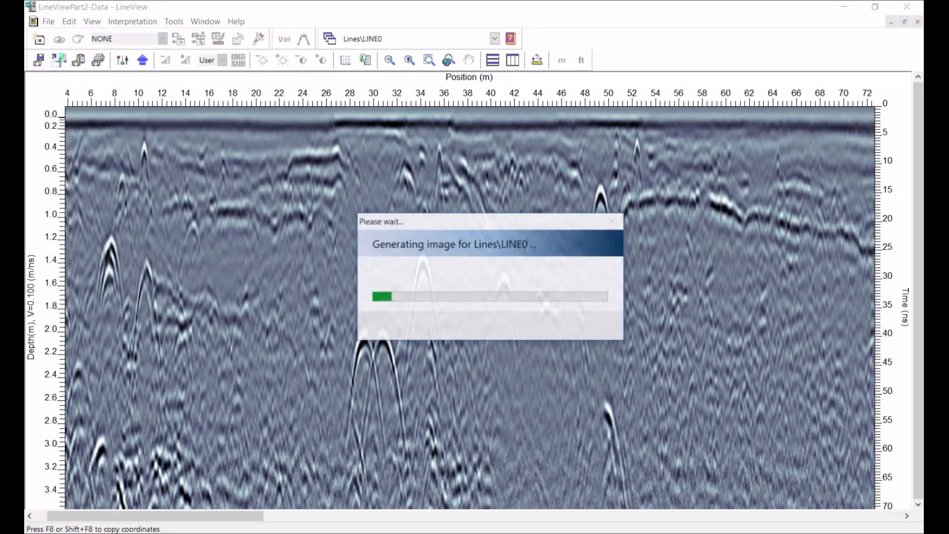